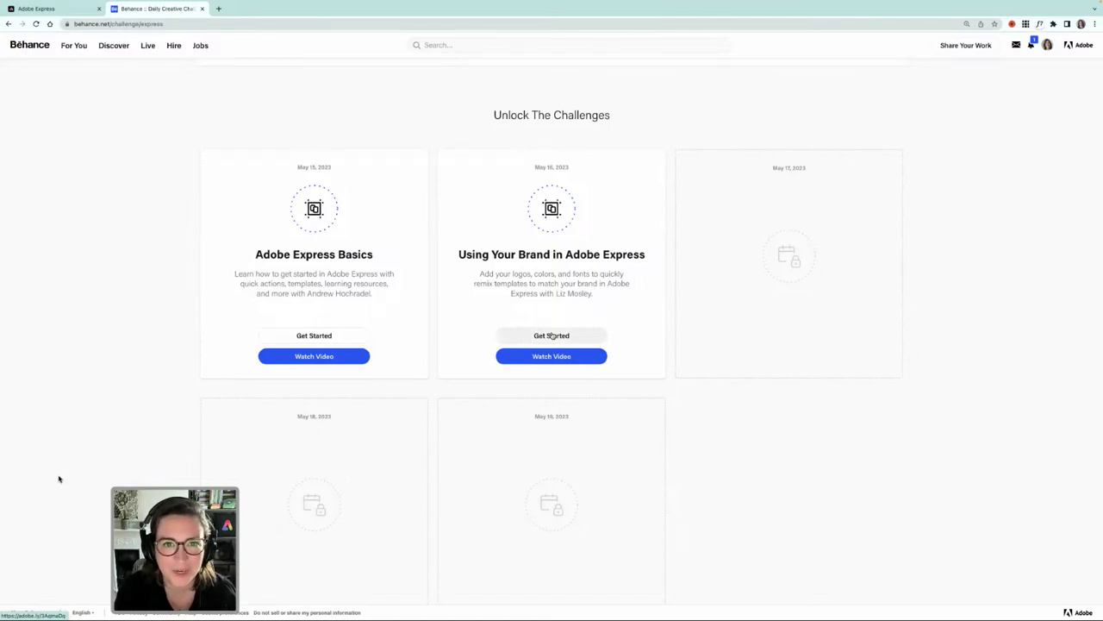
Leave the Behance Creative Challenge page and return to the D&AD Workshop design in Adobe Express
scroll(636, 338, up, 1)
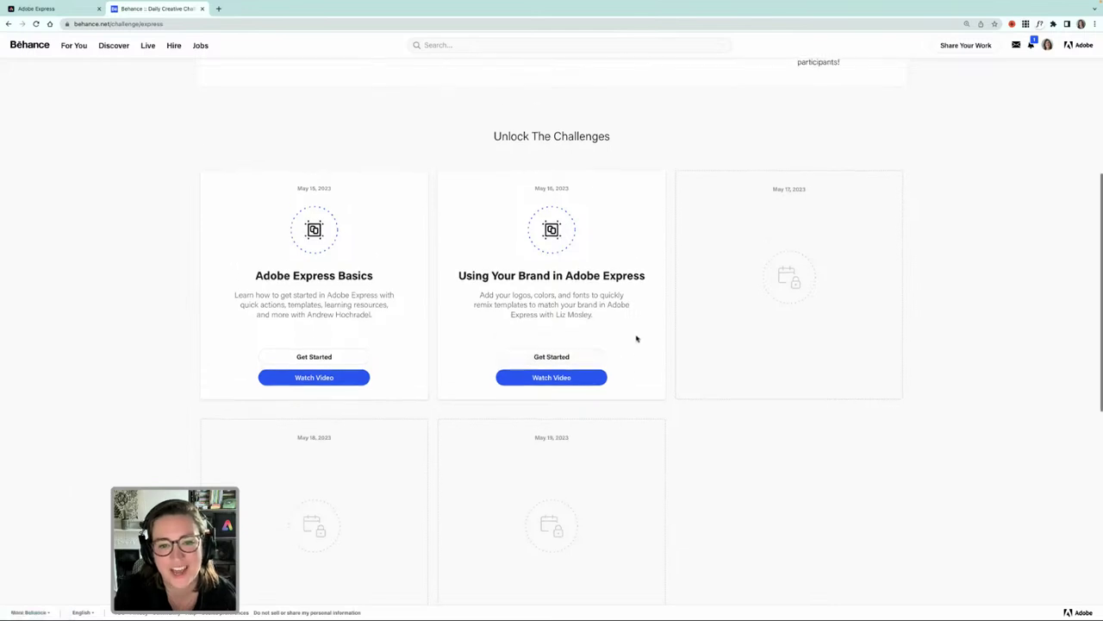
scroll(636, 338, up, 5)
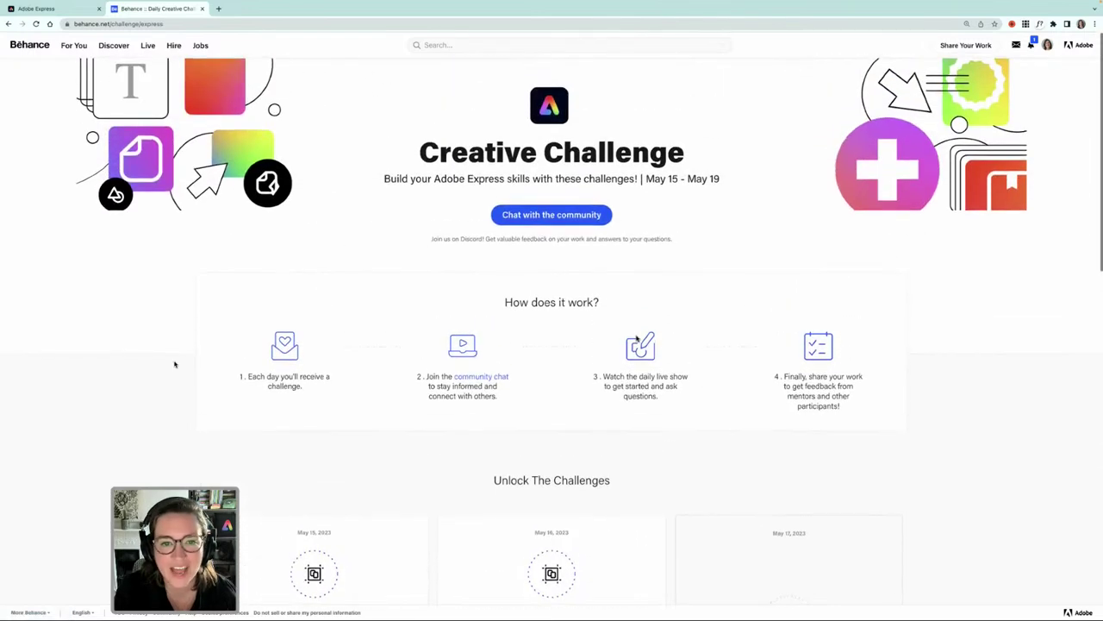
scroll(583, 369, down, 4)
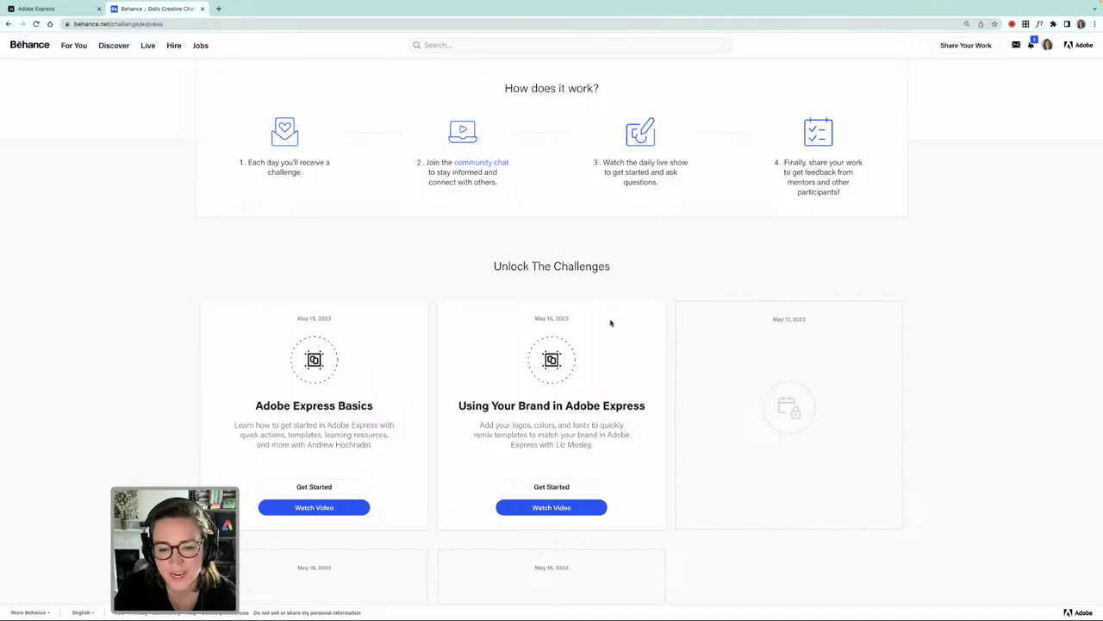
scroll(610, 322, down, 1)
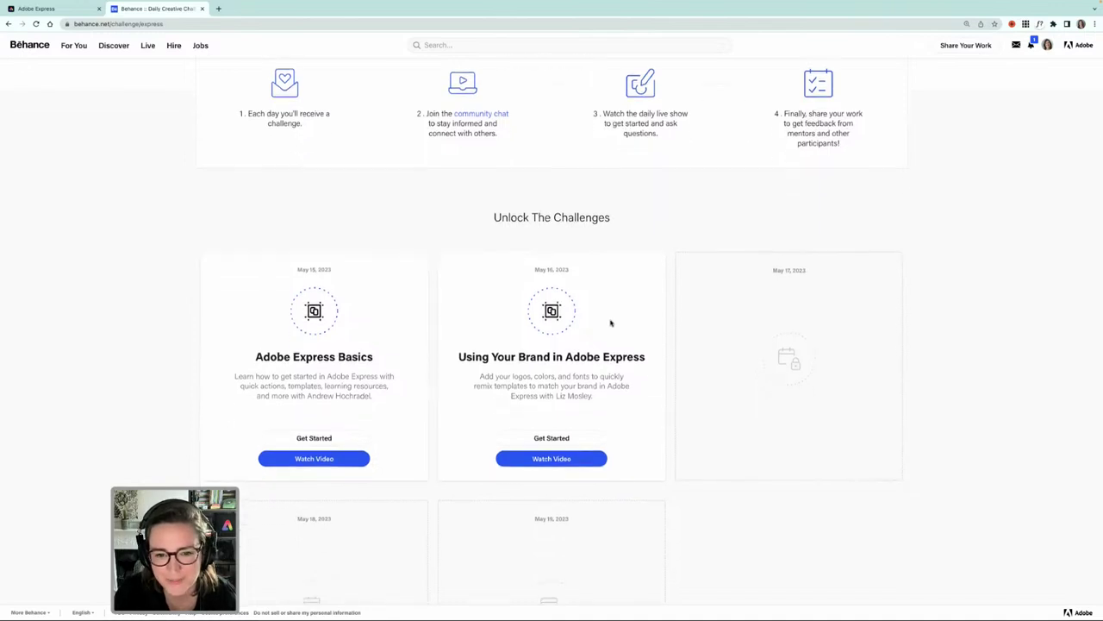
scroll(610, 322, up, 3)
scroll(610, 322, up, 1)
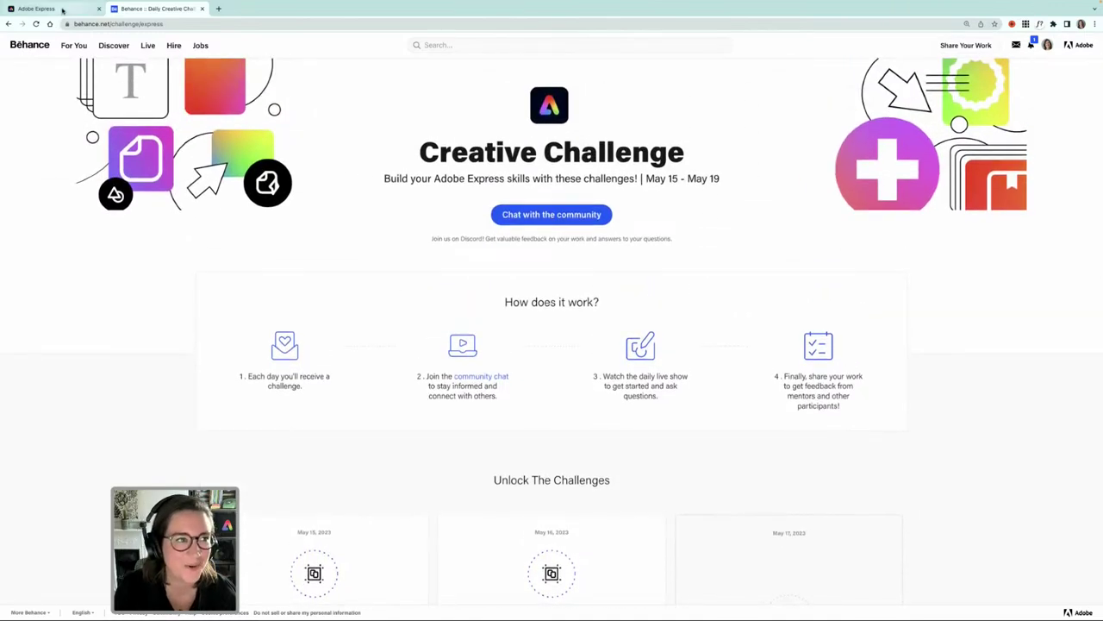
click(62, 10)
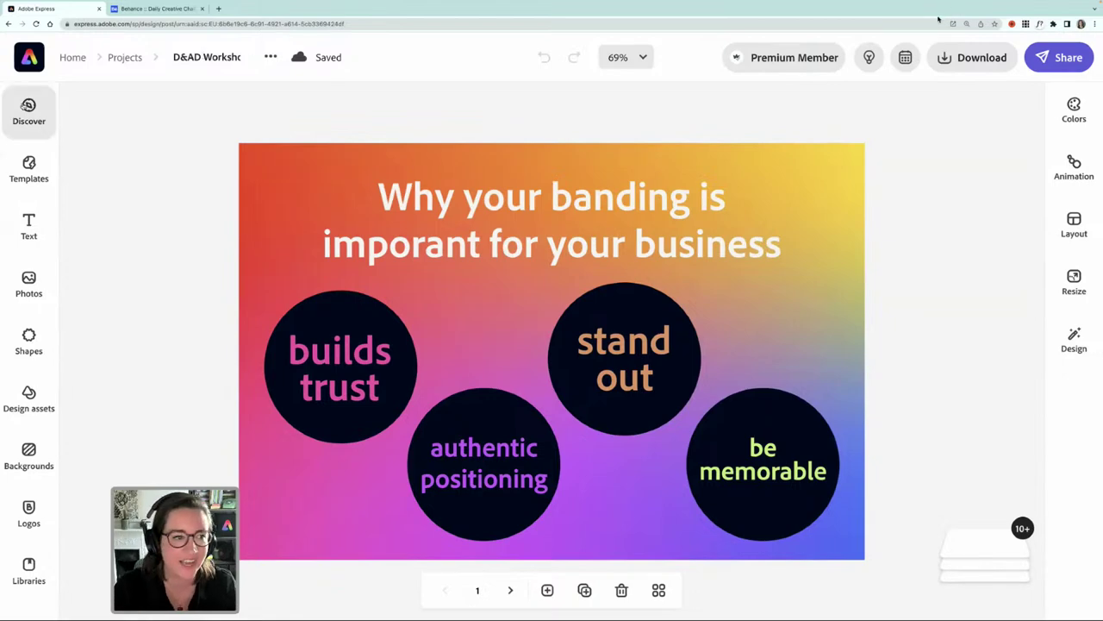
Fix the title typos, changing 'banding' to 'branding' and 'imporant' to 'important'
click(598, 222)
click(939, 153)
text(r)
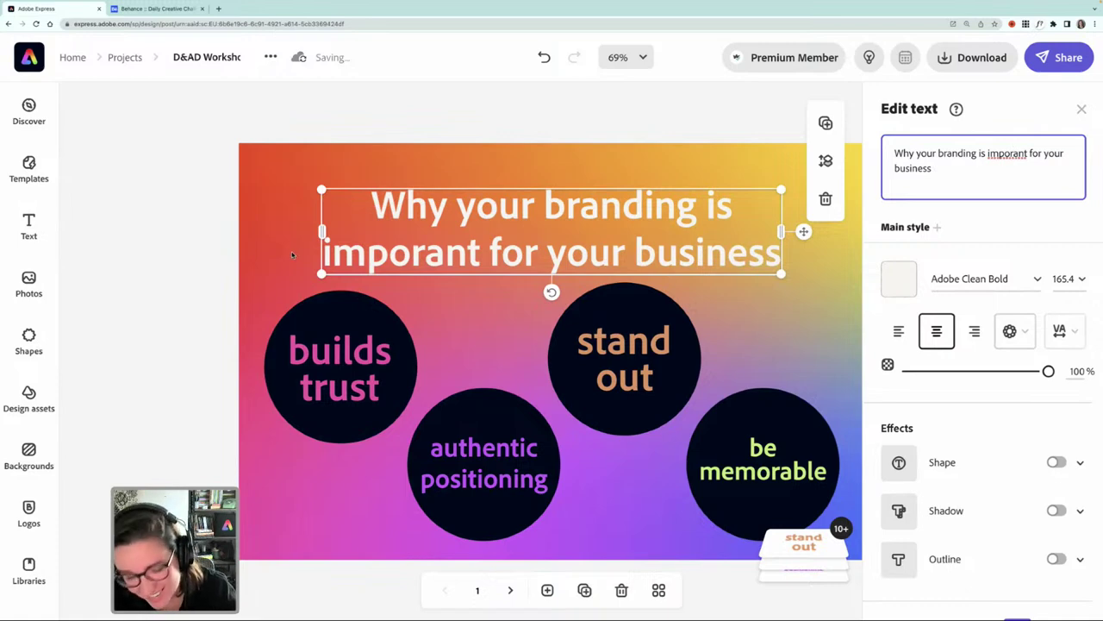
text(t)
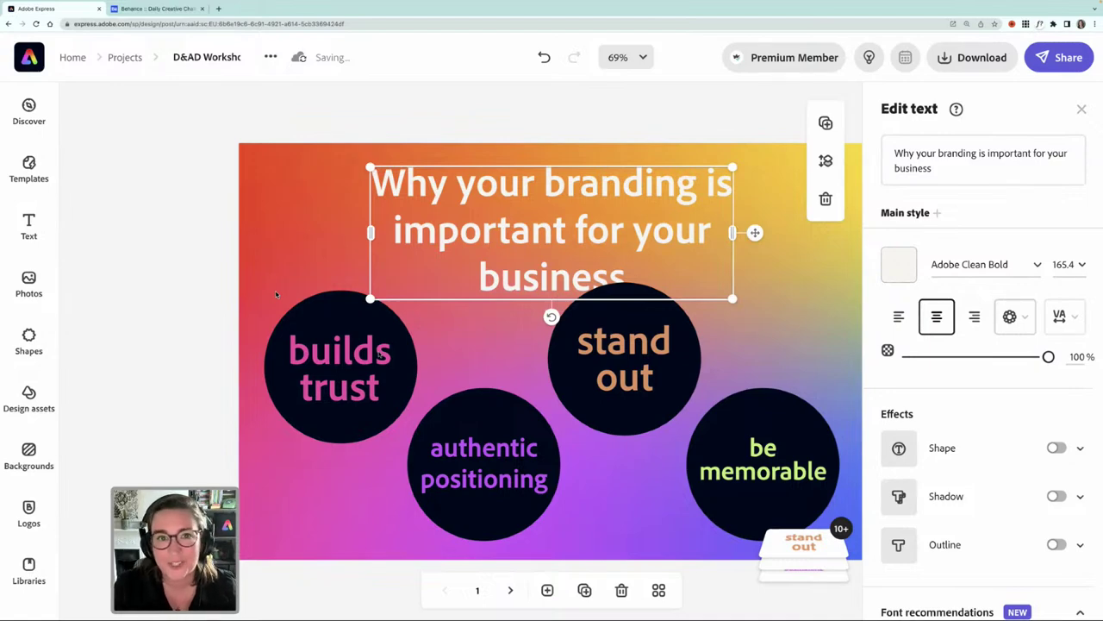
Select the 'stand out' label and its circle together, nudge them slightly down, then deselect
click(617, 360)
shift+click(557, 365)
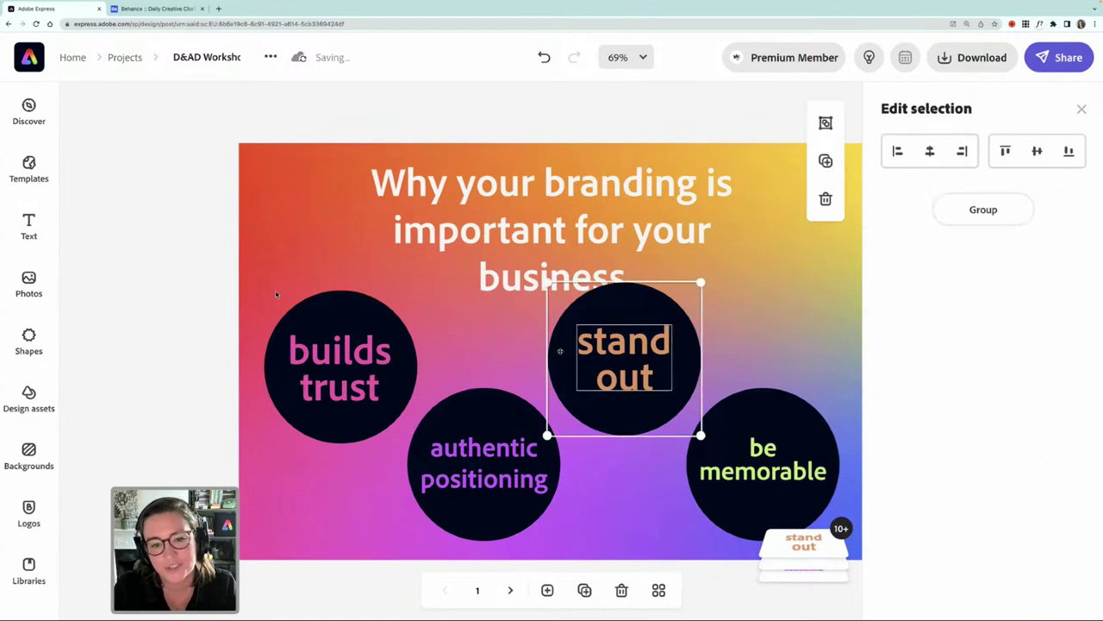
drag(561, 351, 561, 366)
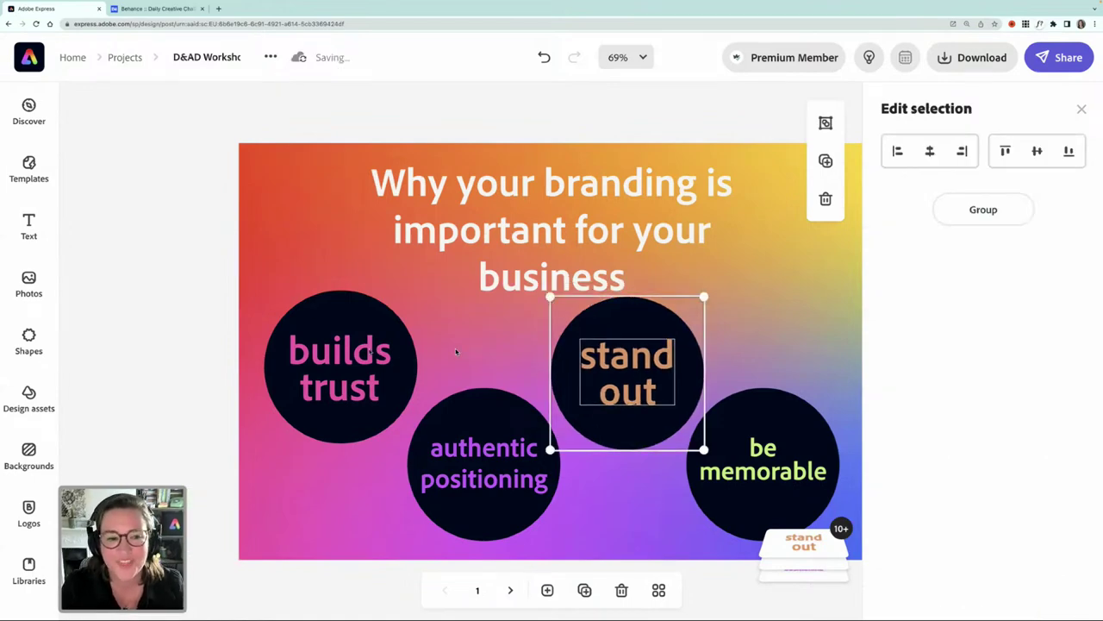
click(175, 315)
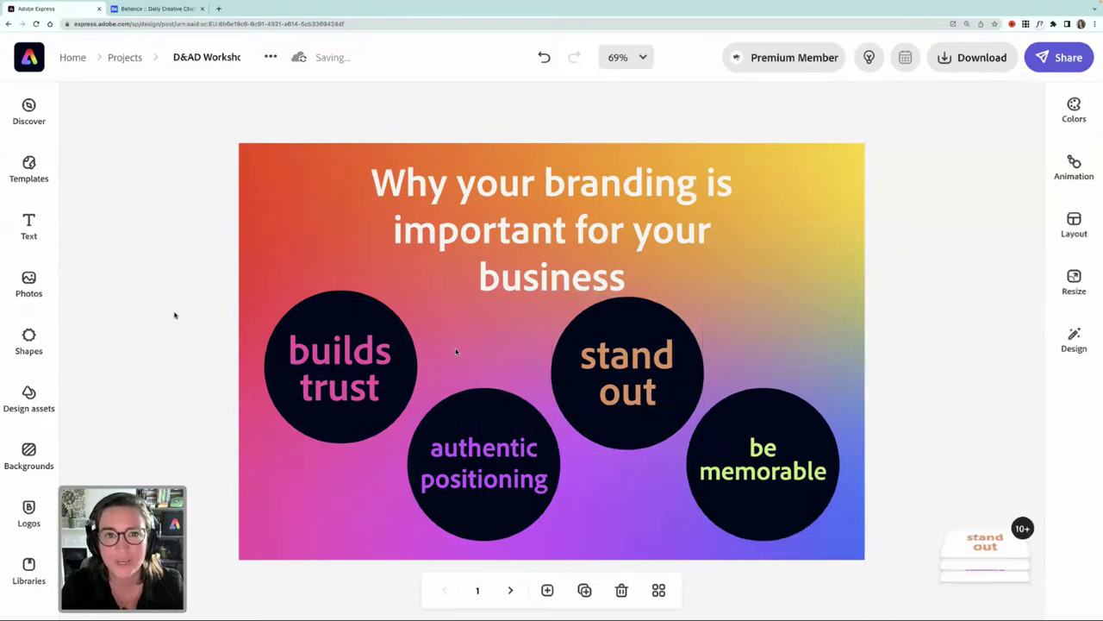
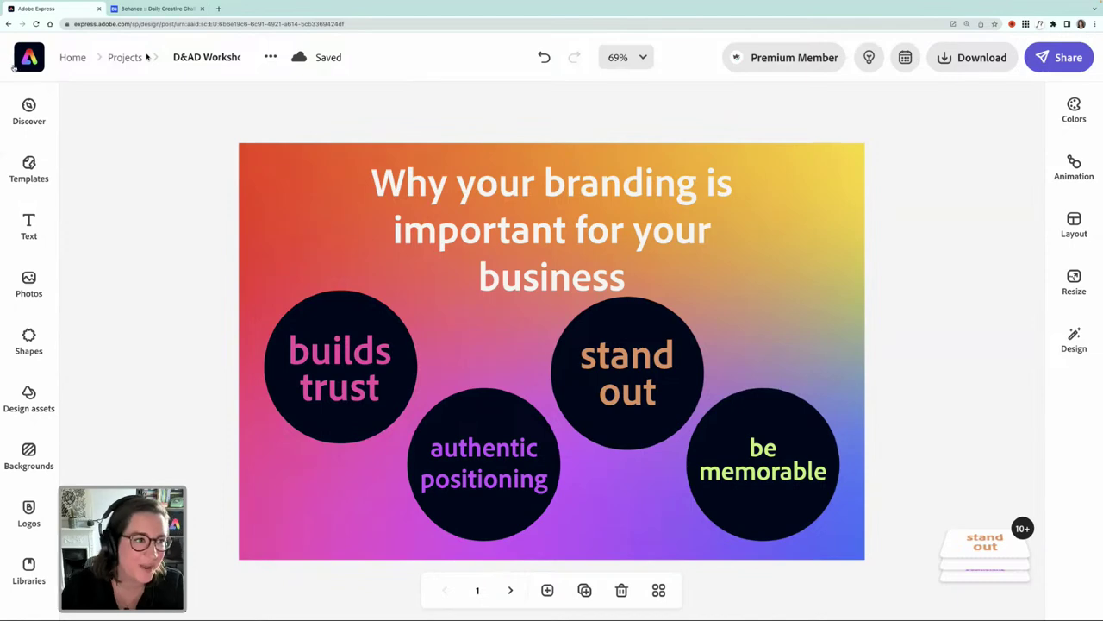
Return to the Projects home and open the Brands page with Boca Choc and other existing brands
click(145, 57)
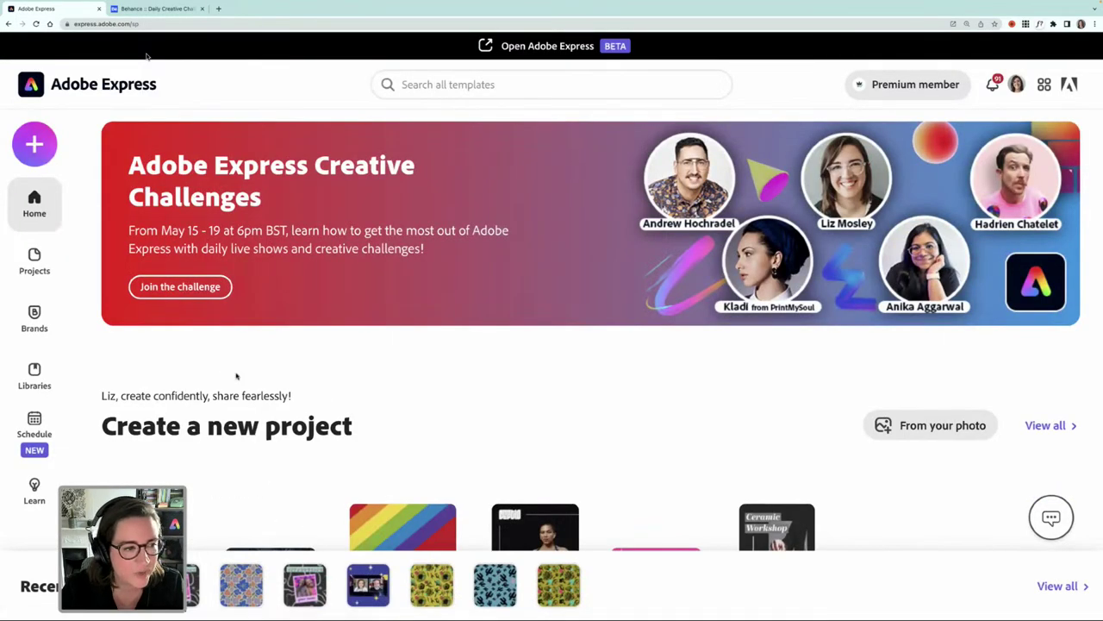
click(35, 316)
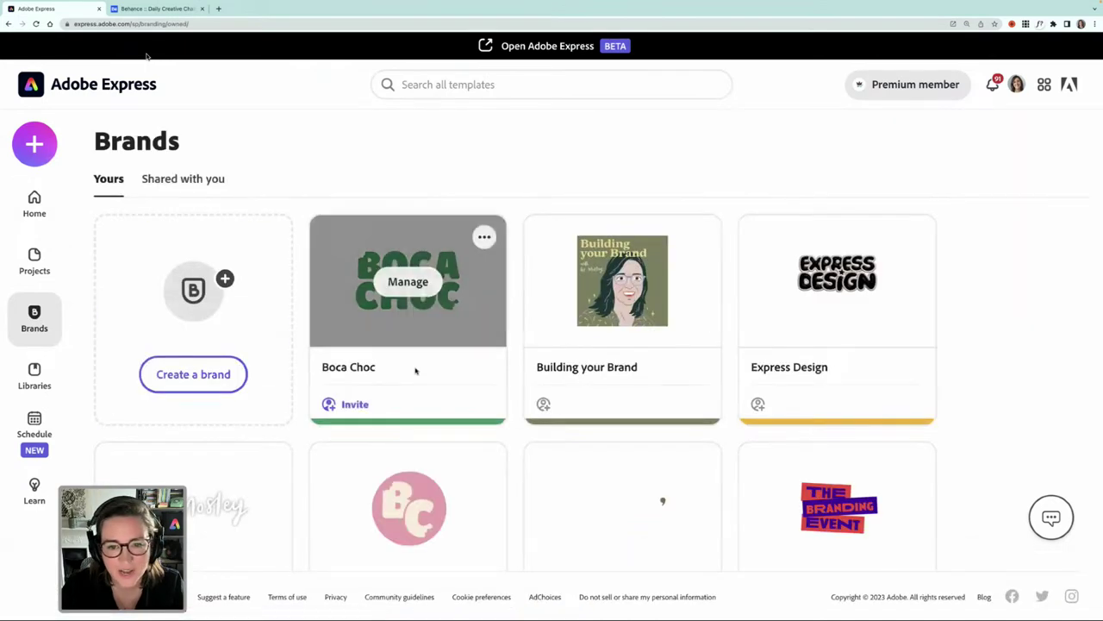
scroll(418, 370, down, 2)
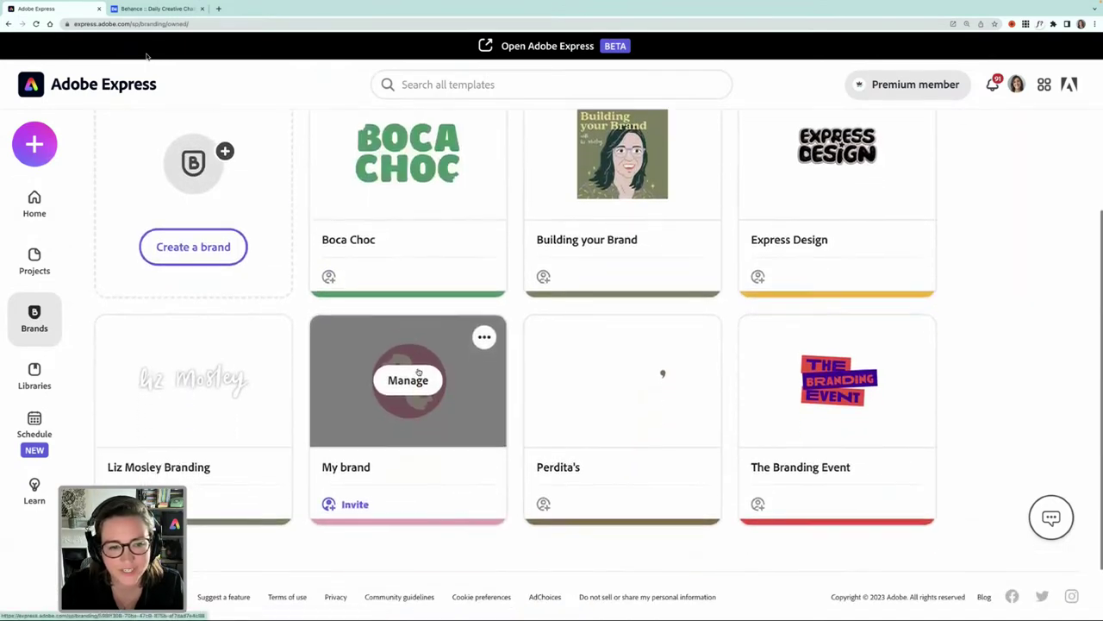
scroll(419, 372, up, 2)
scroll(418, 370, up, 1)
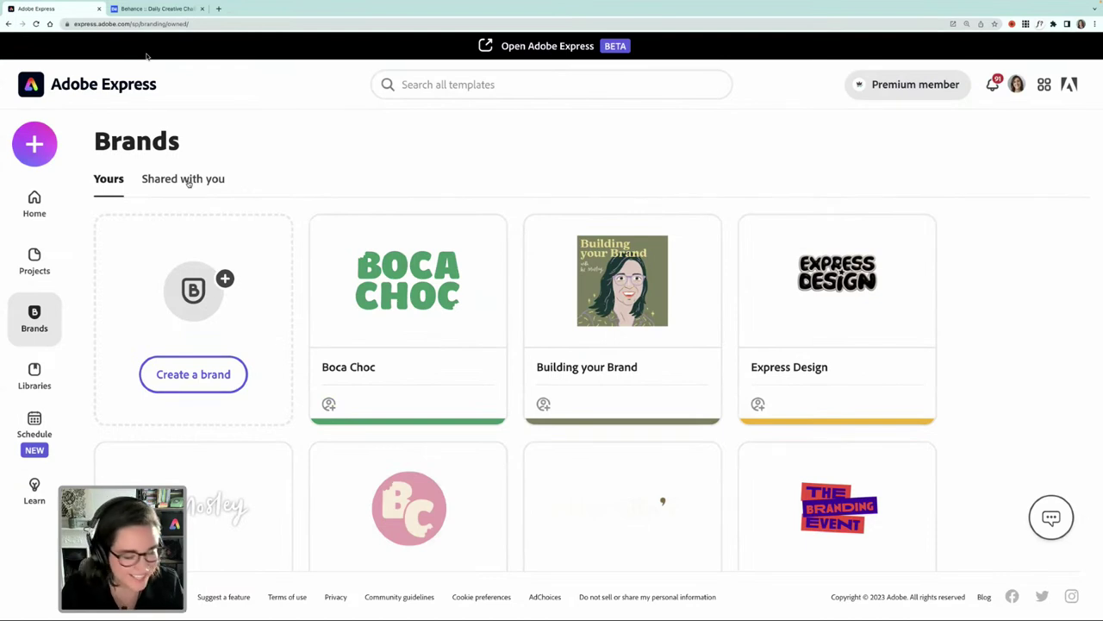
Start creating a new brand and look over the brand setup page
click(194, 375)
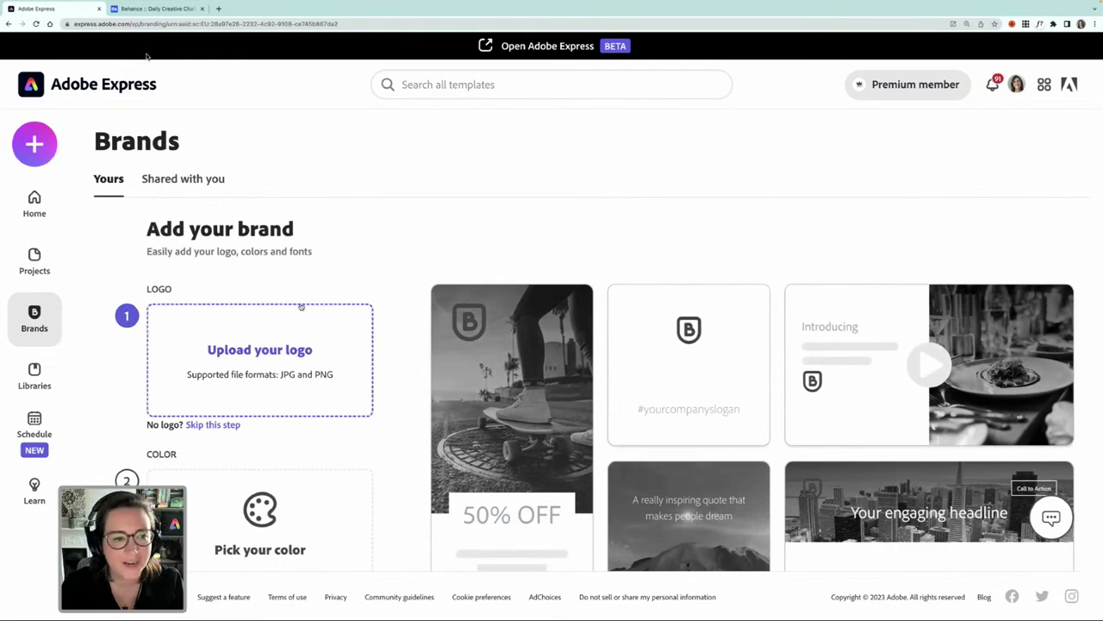
scroll(302, 305, down, 3)
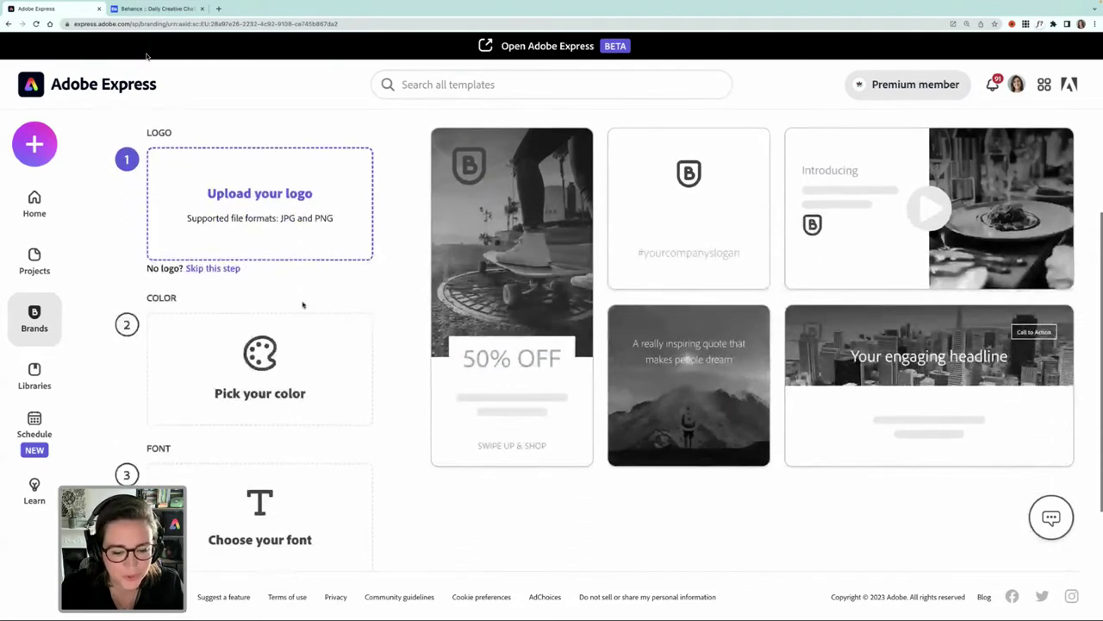
scroll(299, 353, down, 2)
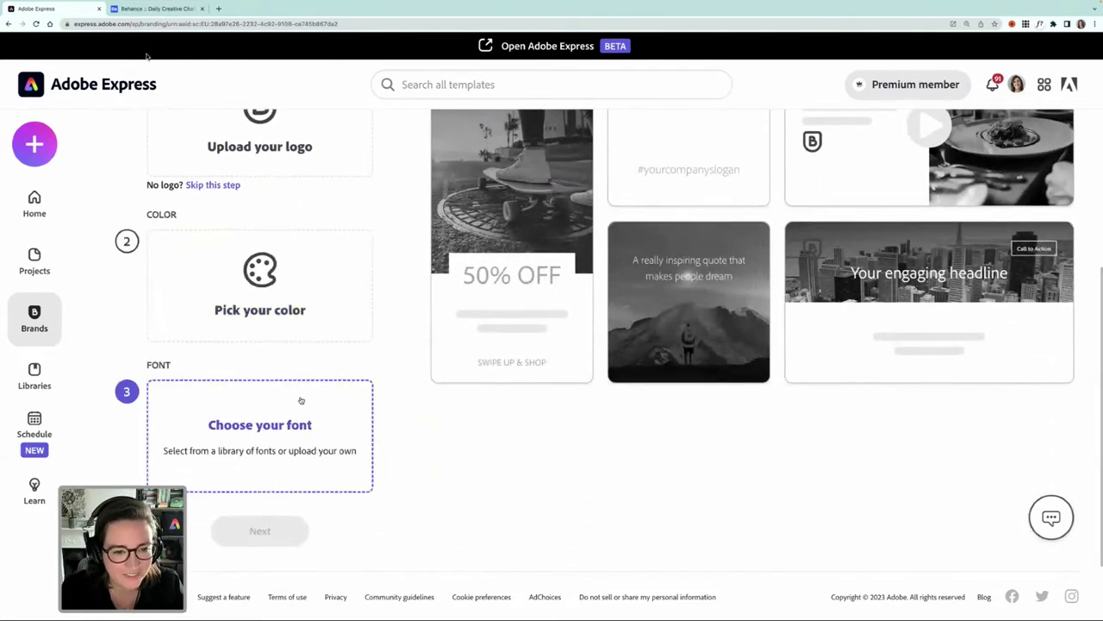
scroll(319, 341, up, 4)
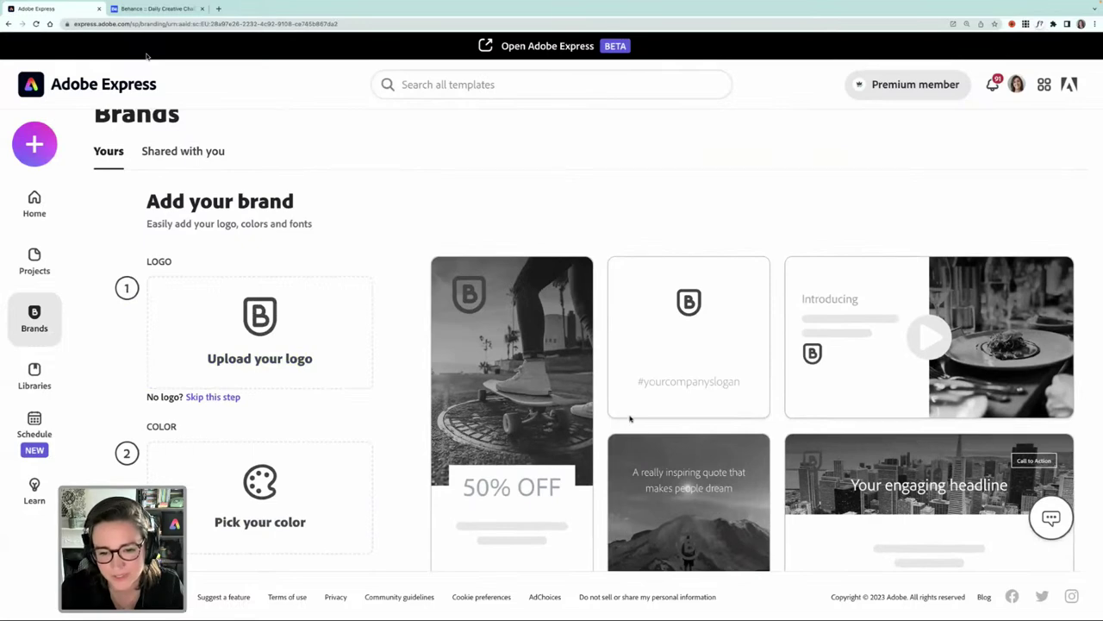
scroll(810, 418, down, 3)
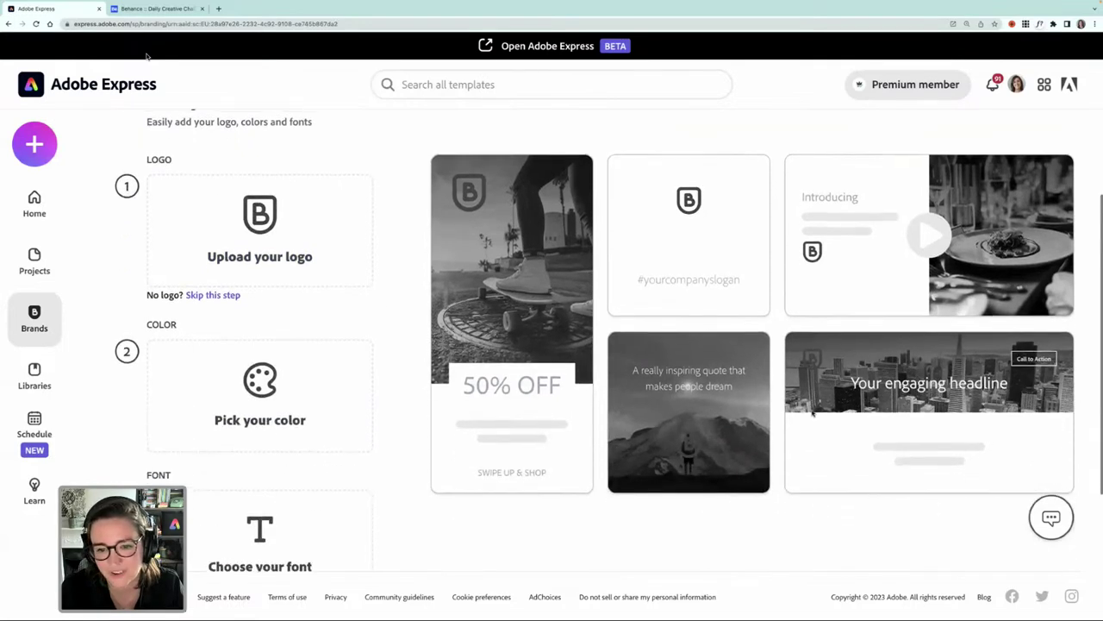
scroll(813, 414, up, 2)
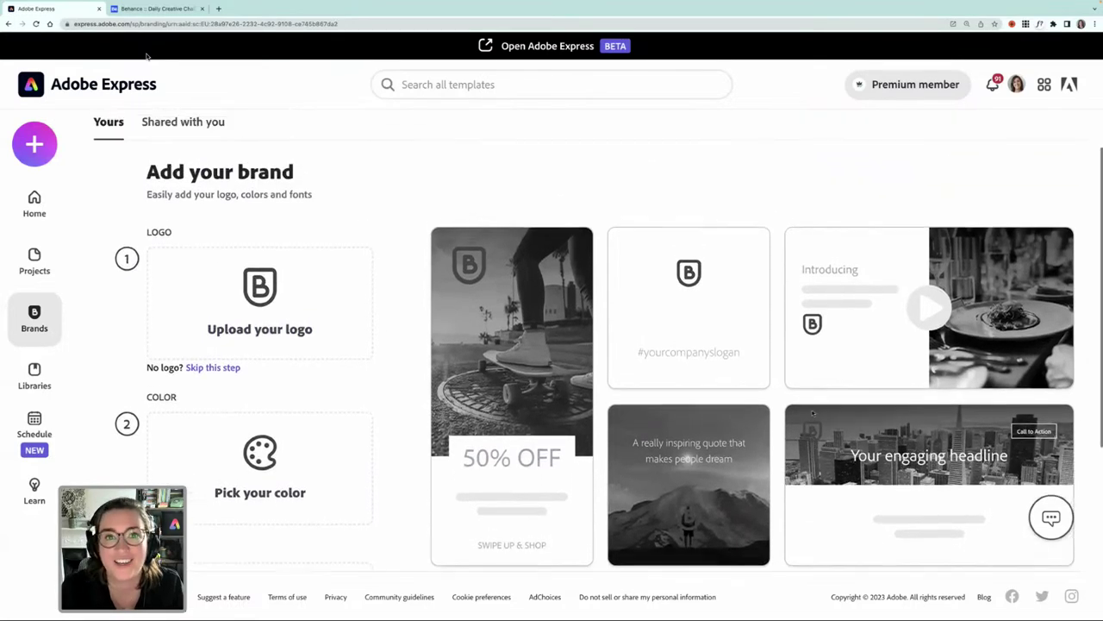
scroll(812, 413, up, 1)
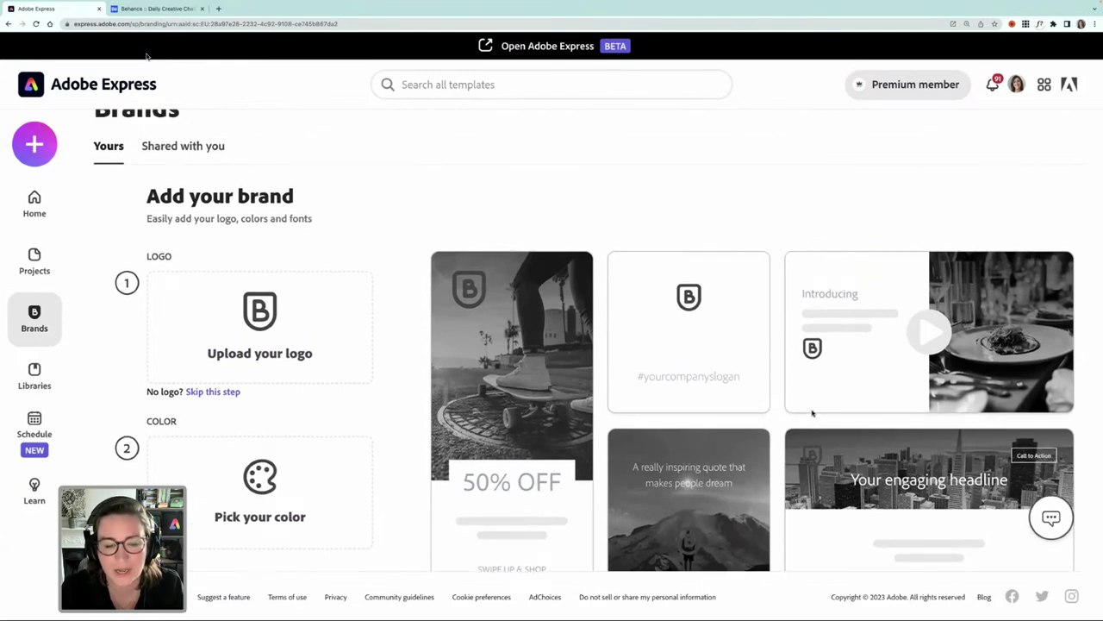
Upload social_power-03.png from Desktop > Social Power logo as the brand logo
click(263, 320)
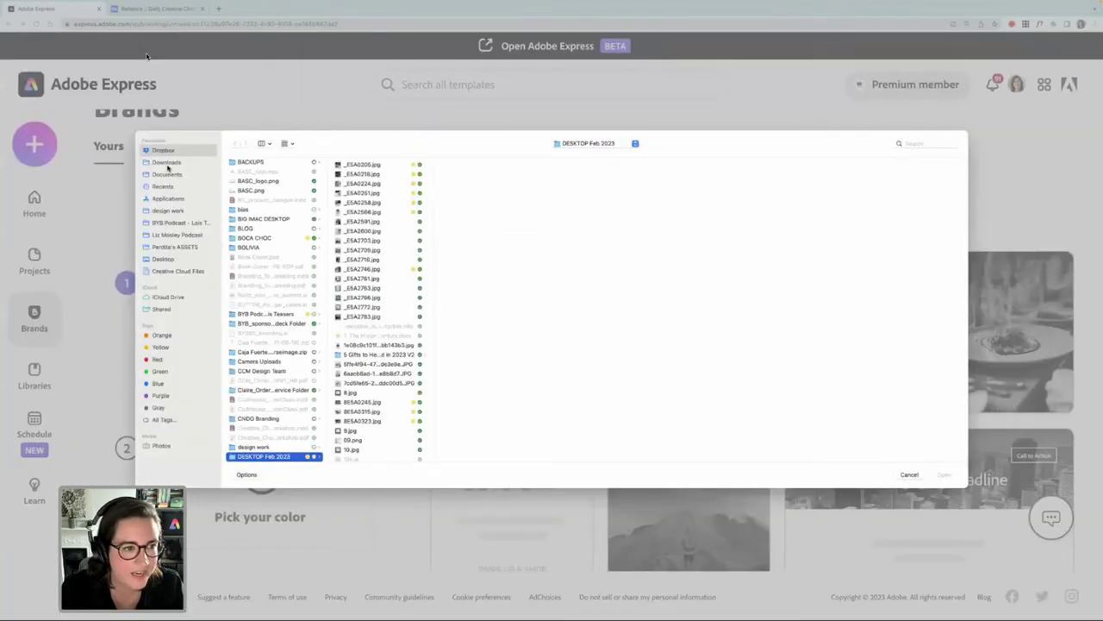
click(162, 260)
click(260, 174)
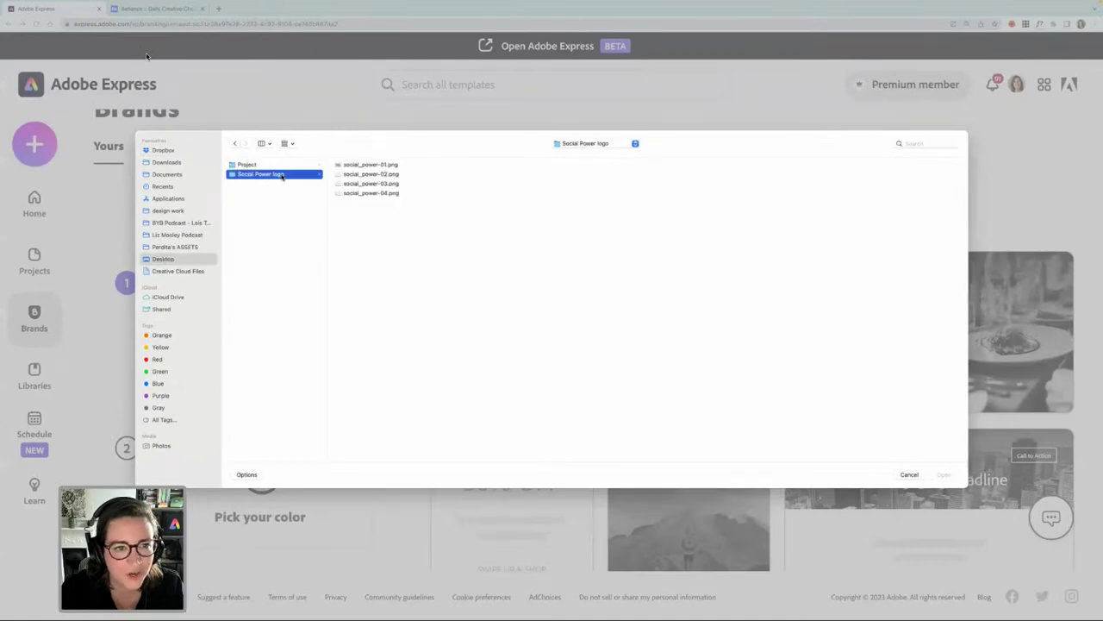
click(355, 184)
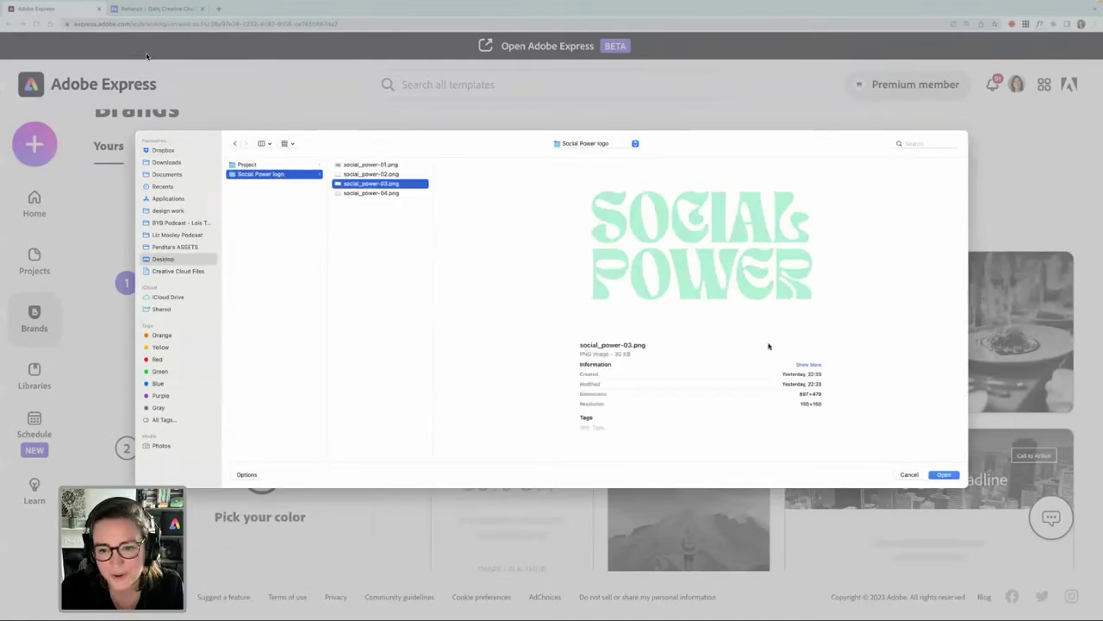
click(934, 475)
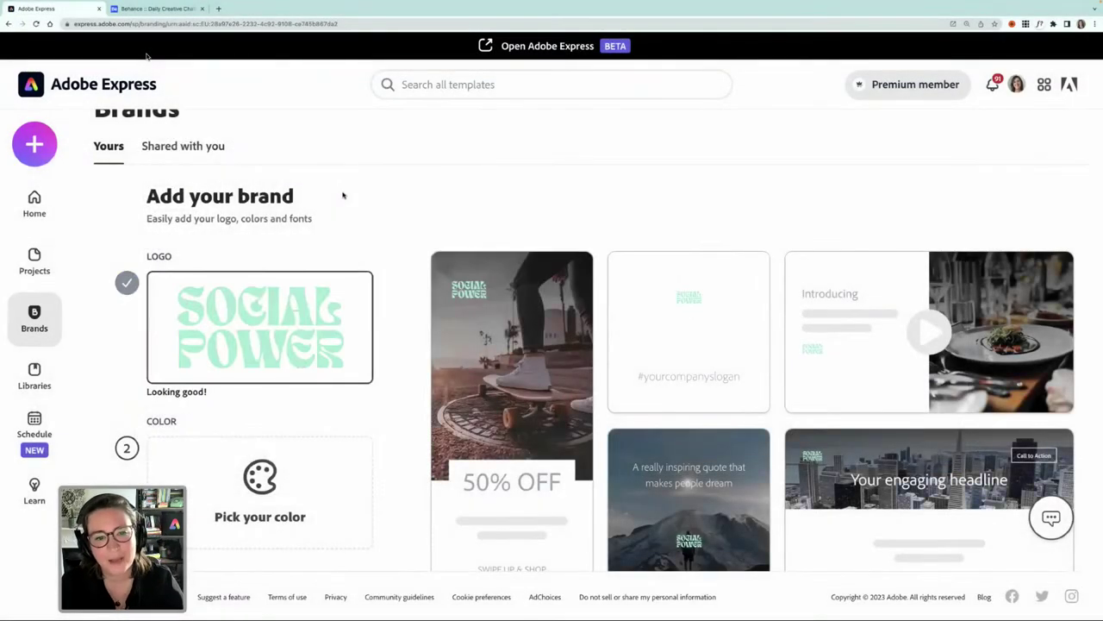
Pick the mint #99EDD0 swatch from the logo colours and save it as the brand colour
scroll(345, 192, down, 2)
mouse_move(365, 266)
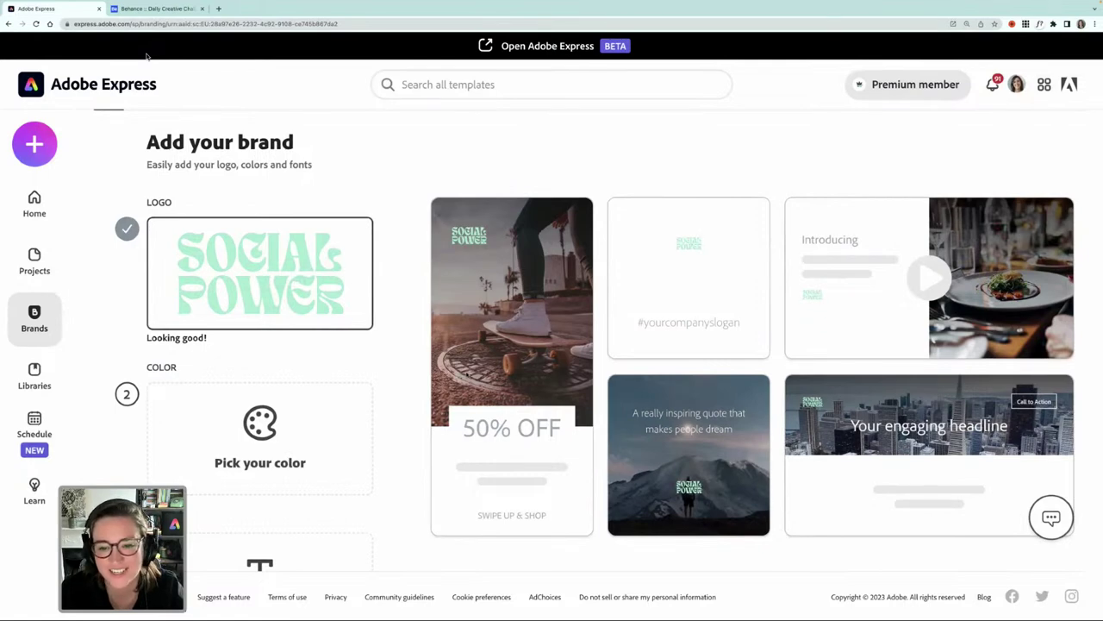
scroll(311, 362, down, 1)
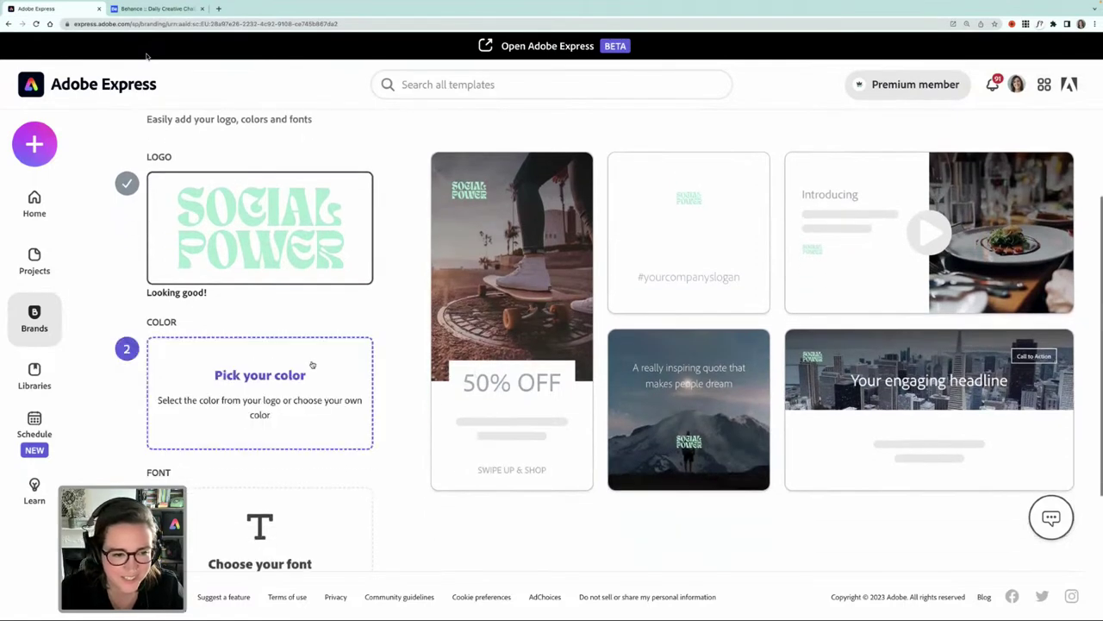
click(269, 379)
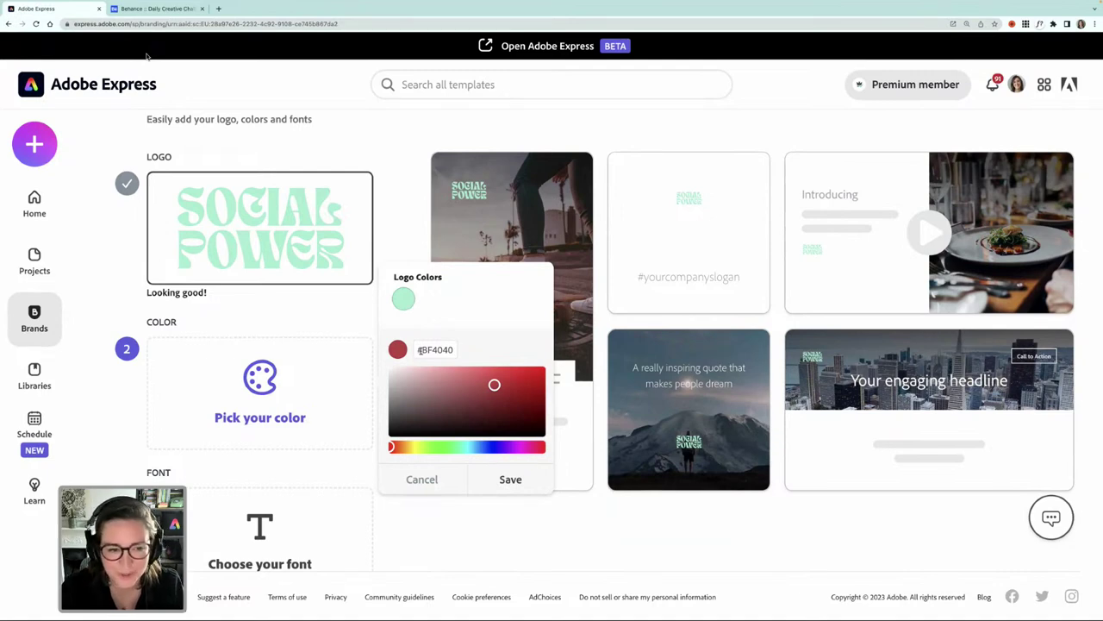
click(407, 302)
click(508, 479)
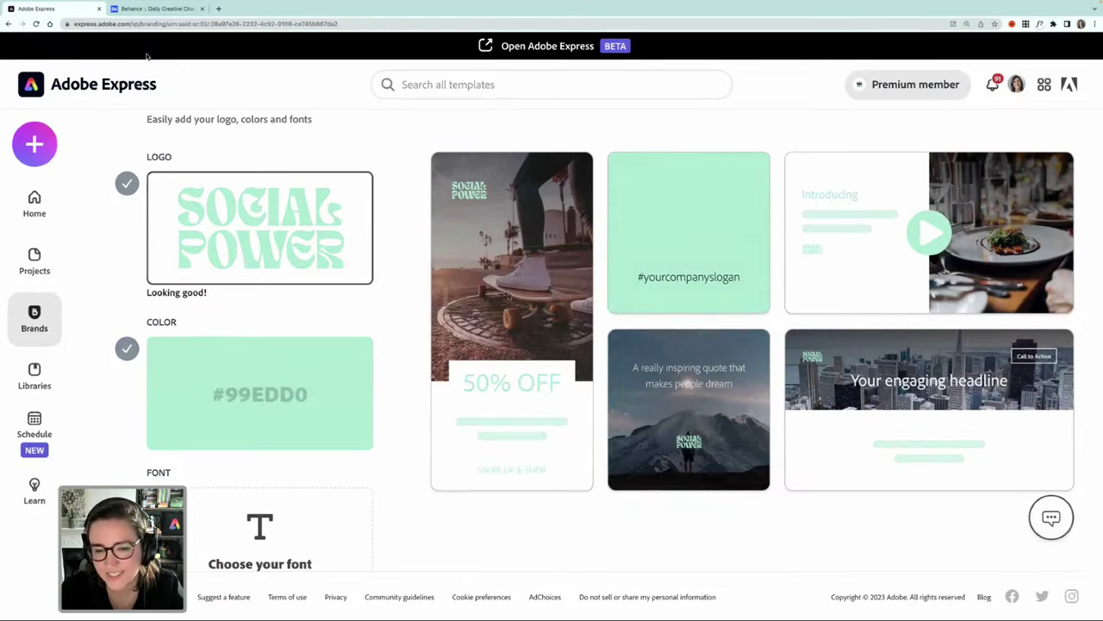
Choose PT Sans Narrow Bold under Modern as the brand font
scroll(285, 359, down, 1)
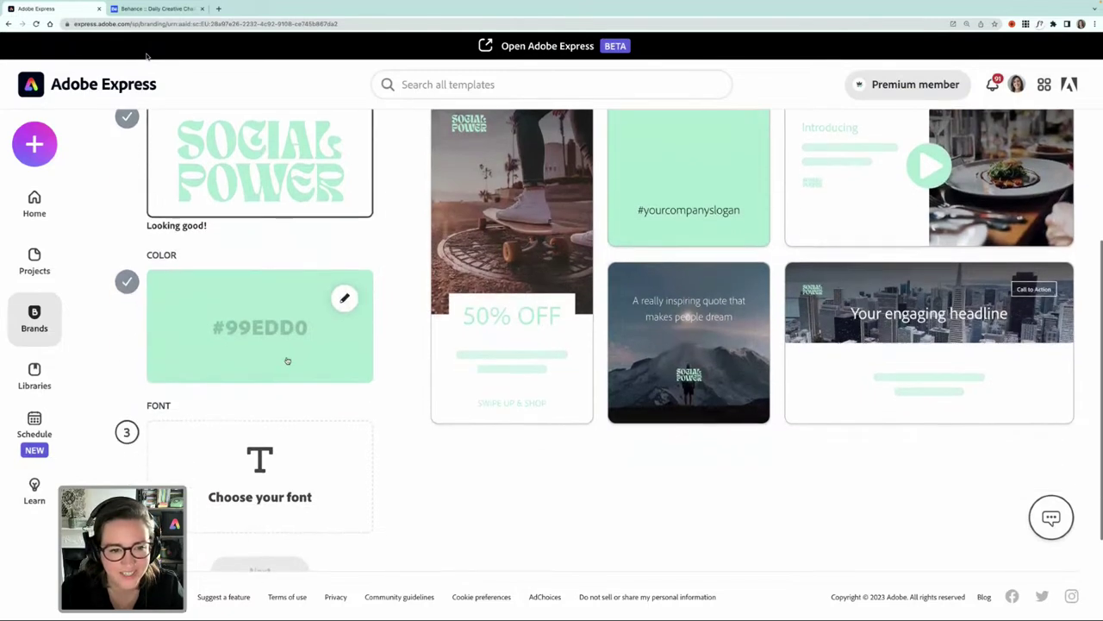
scroll(285, 442, down, 1)
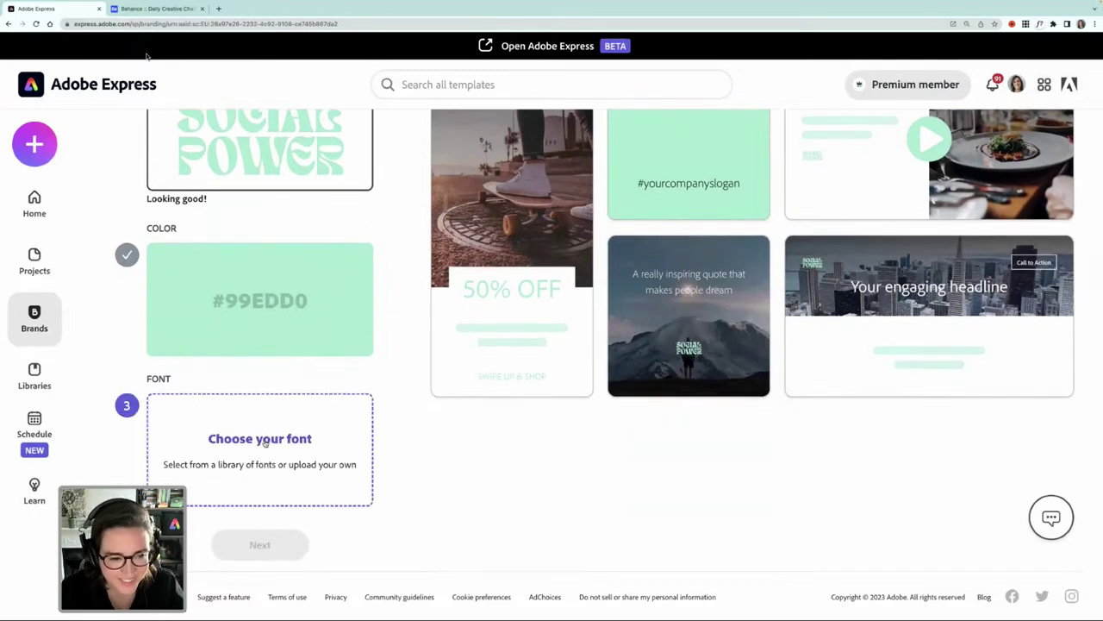
click(266, 443)
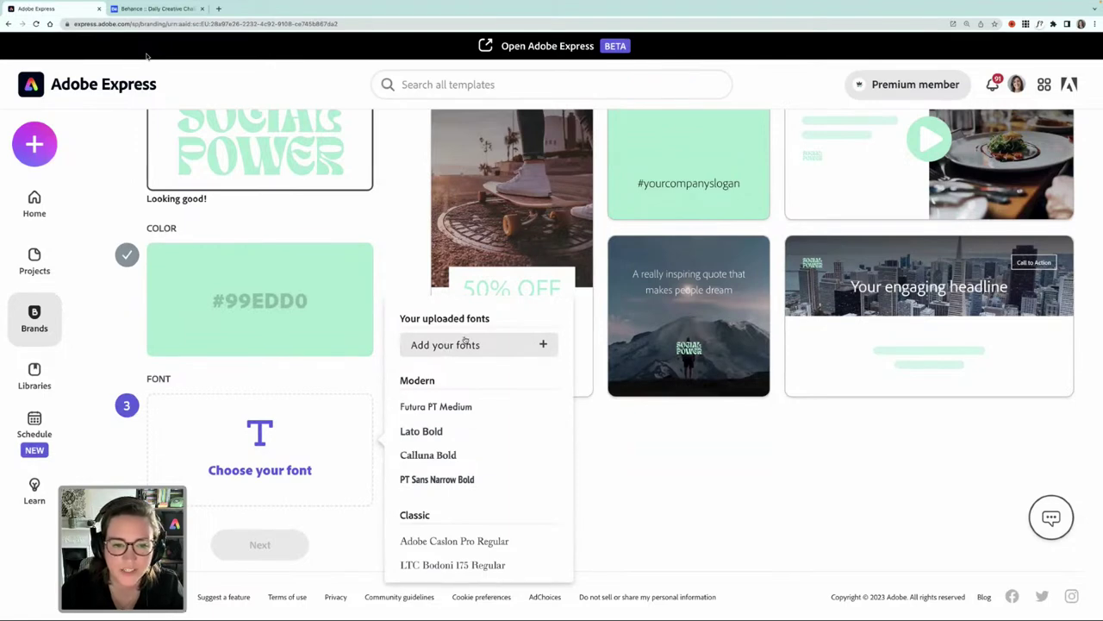
scroll(485, 406, down, 1)
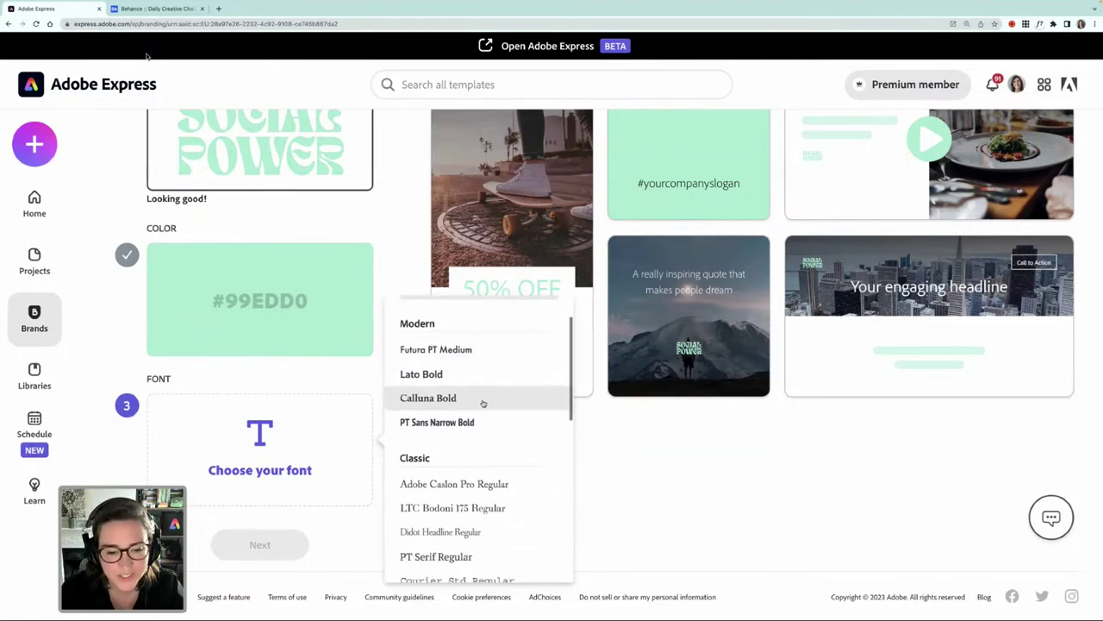
scroll(483, 402, down, 1)
scroll(484, 401, down, 4)
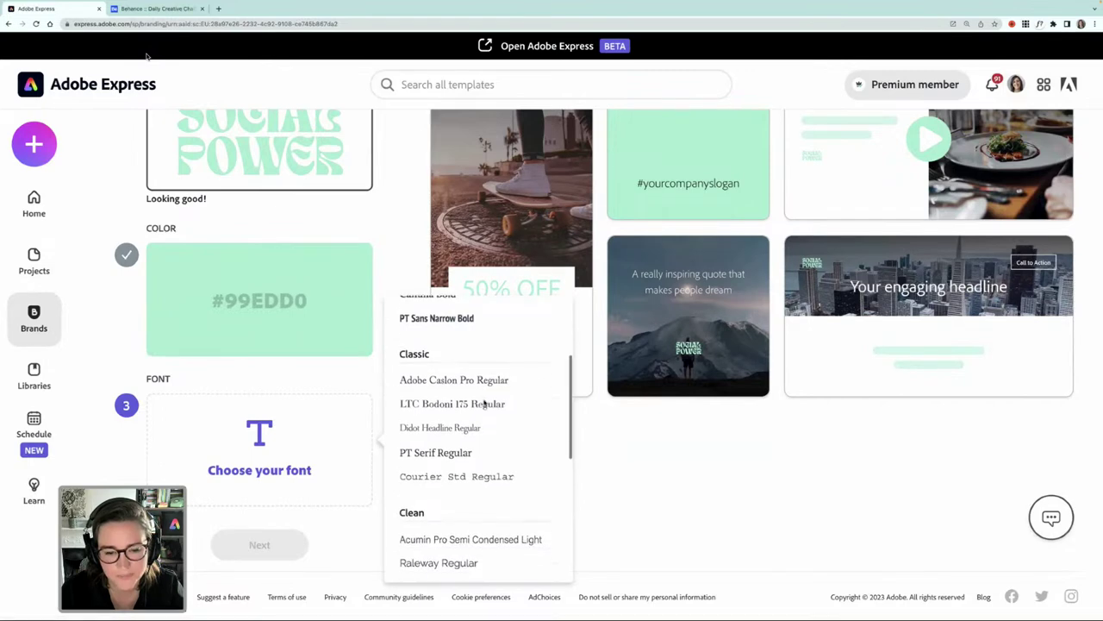
scroll(483, 403, down, 2)
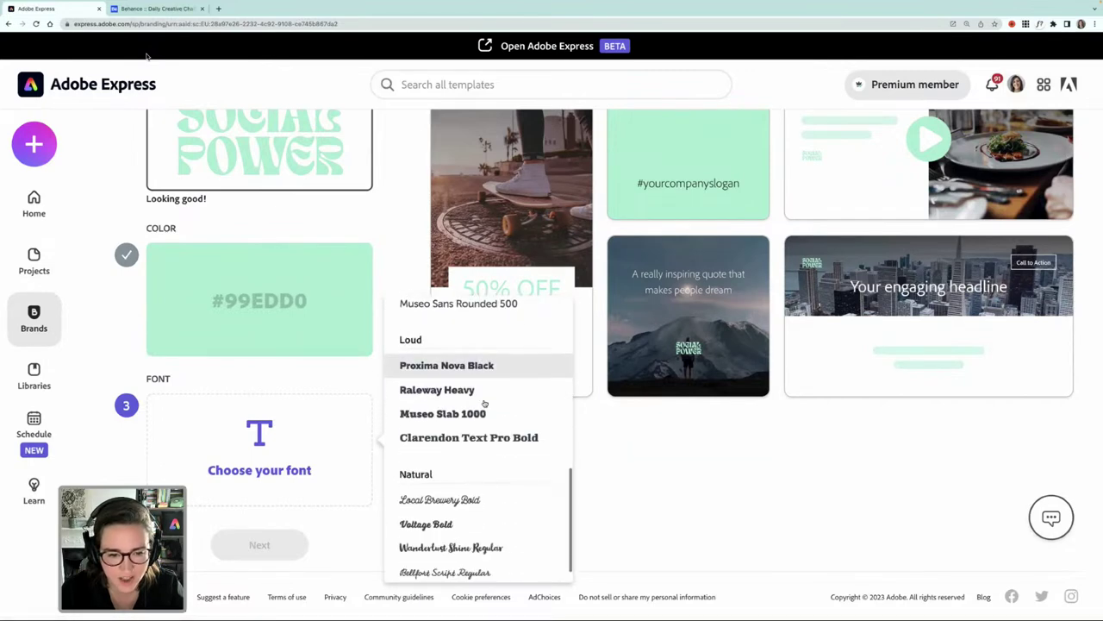
scroll(483, 403, up, 10)
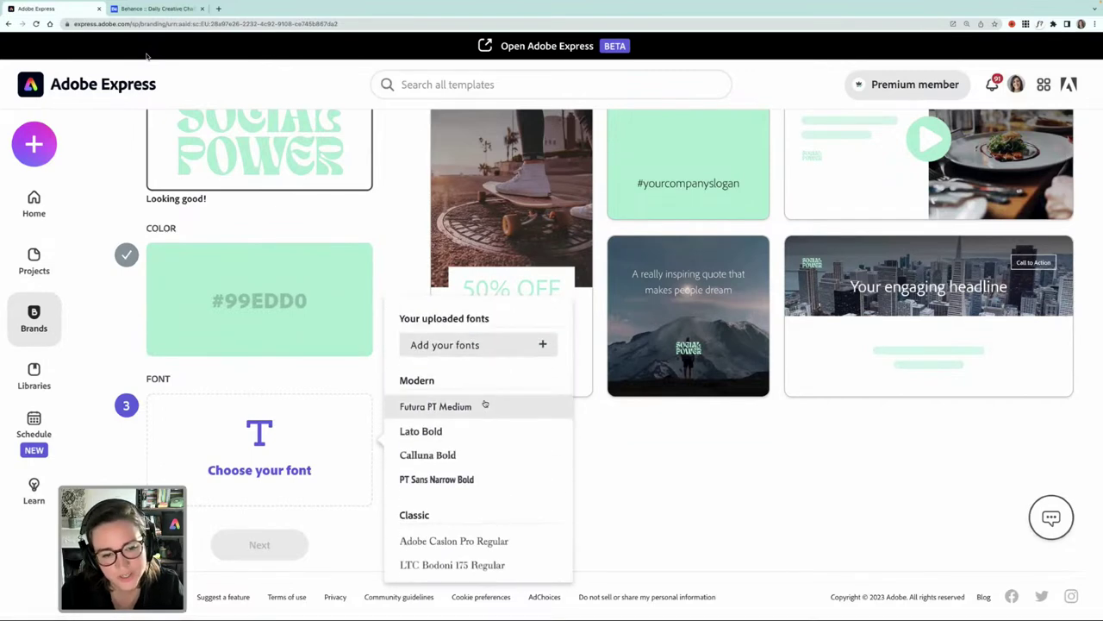
scroll(481, 441, down, 1)
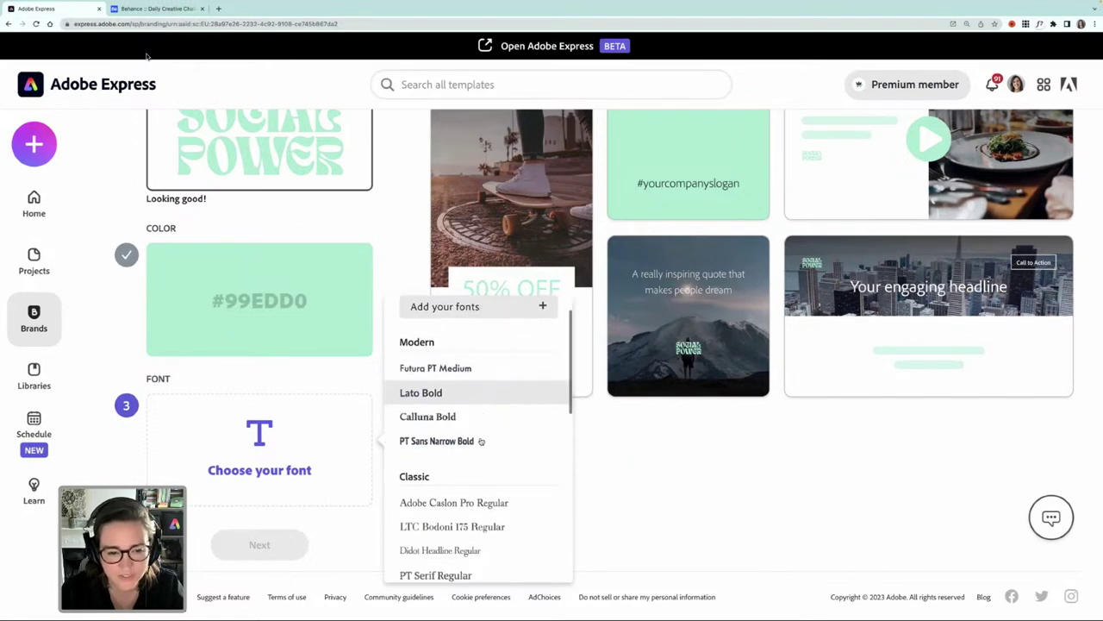
click(433, 428)
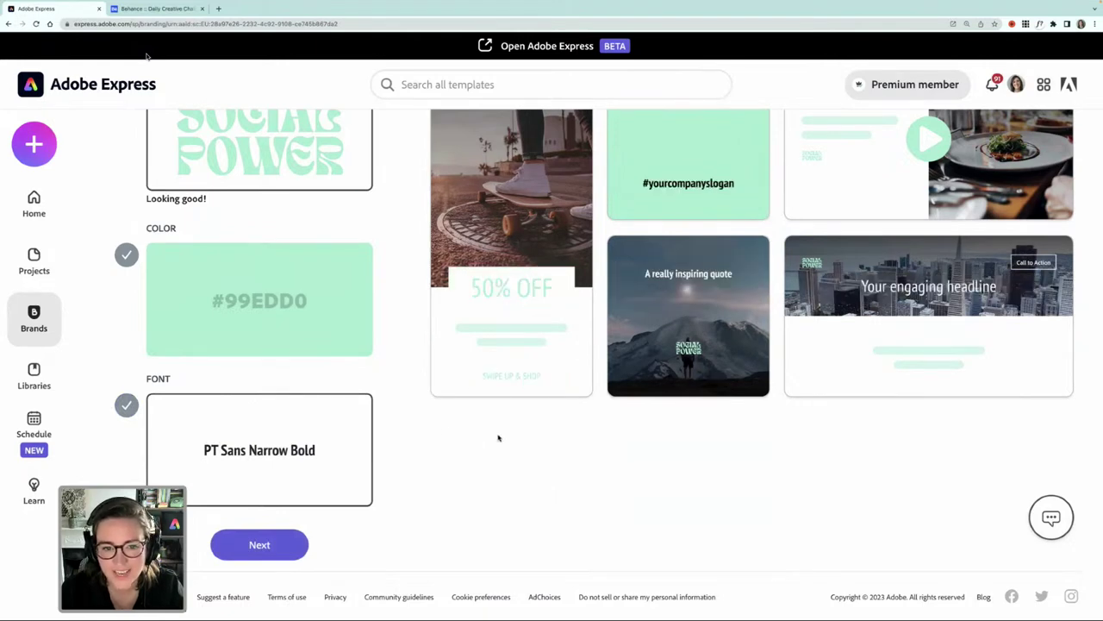
scroll(500, 431, up, 2)
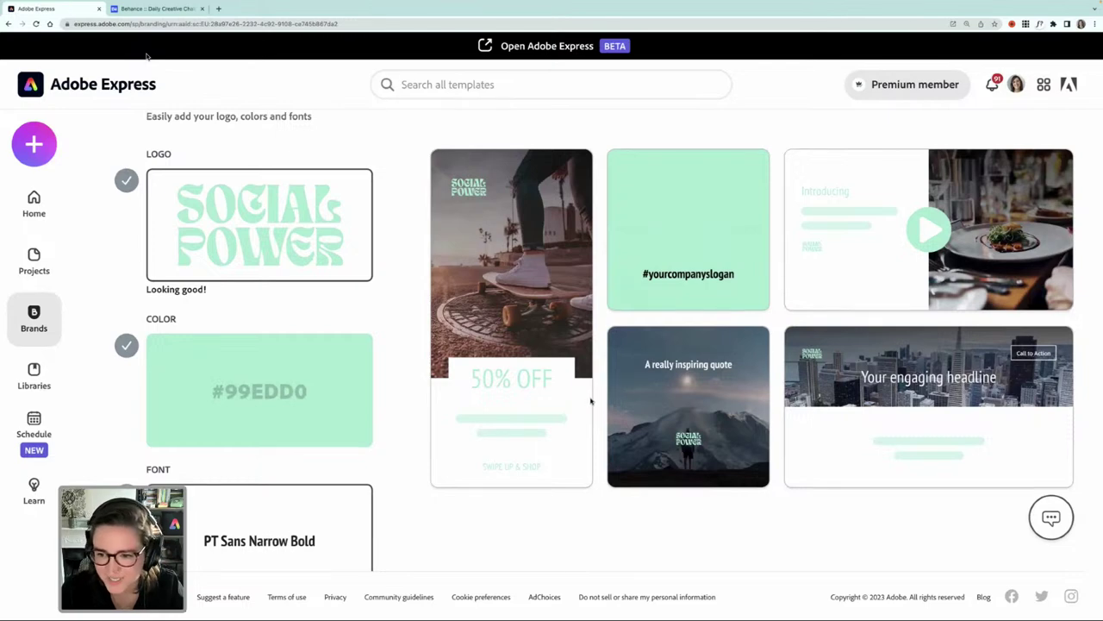
scroll(591, 400, down, 3)
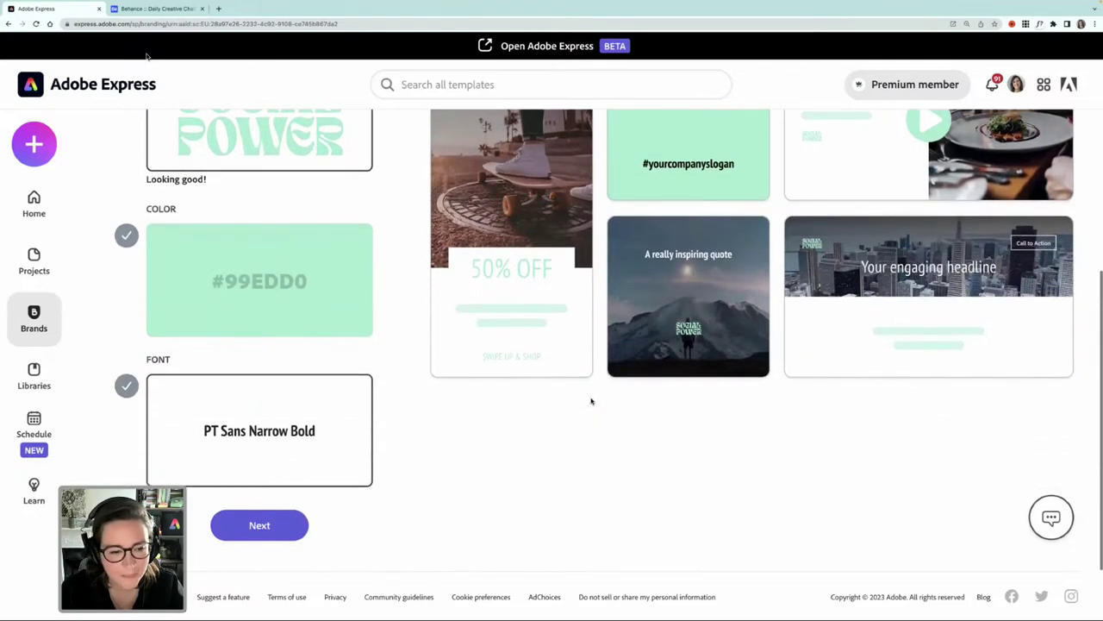
Name the brand 'Social Power' and create it
click(259, 525)
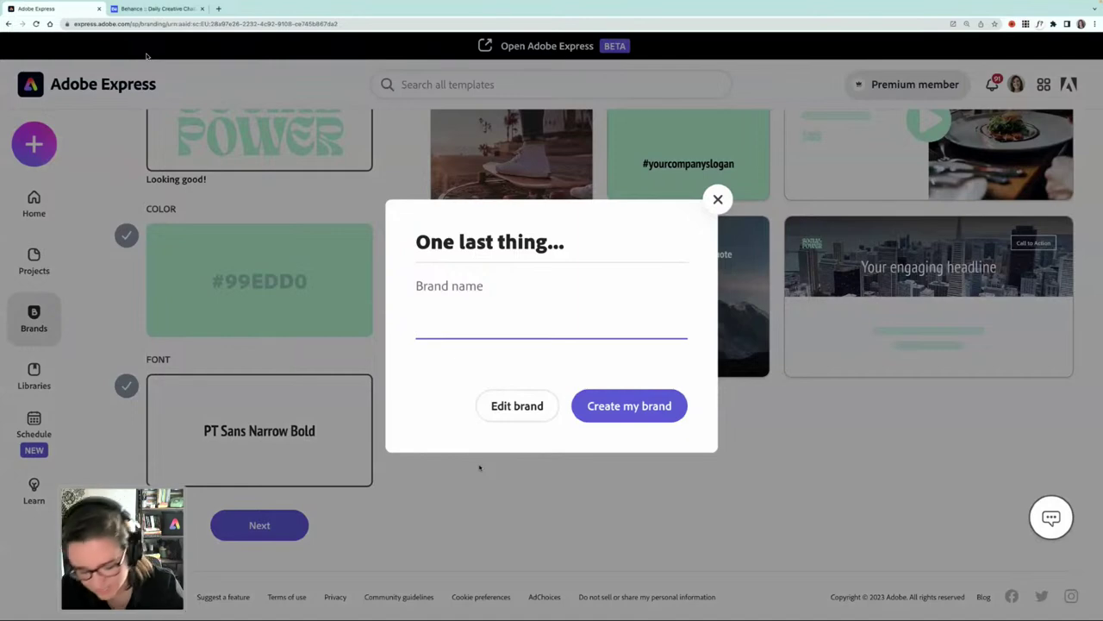
text(Social )
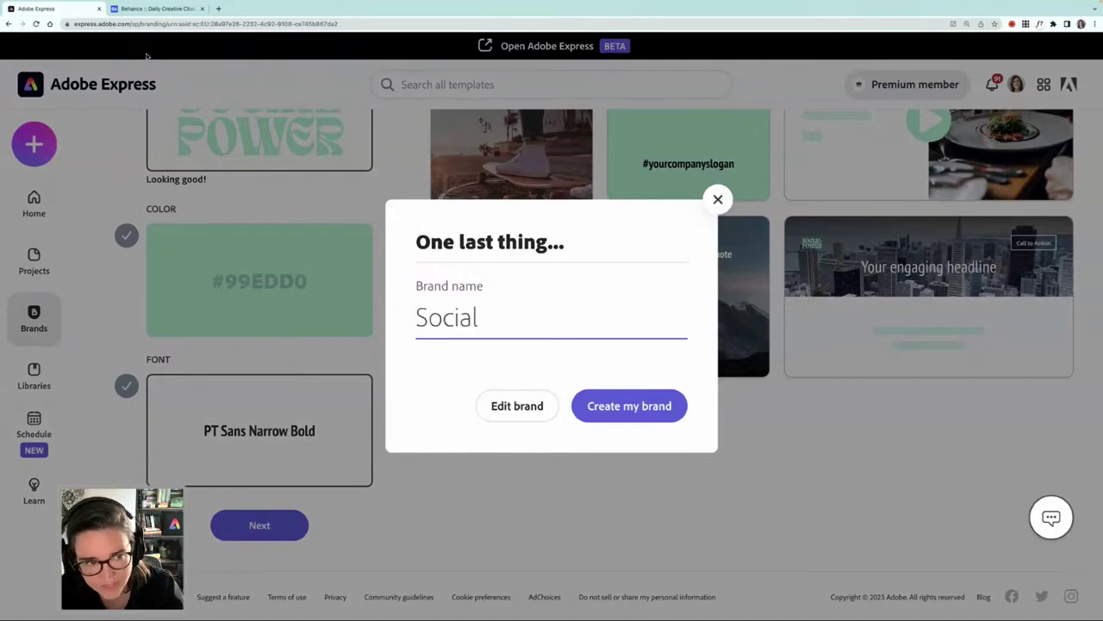
text(Power)
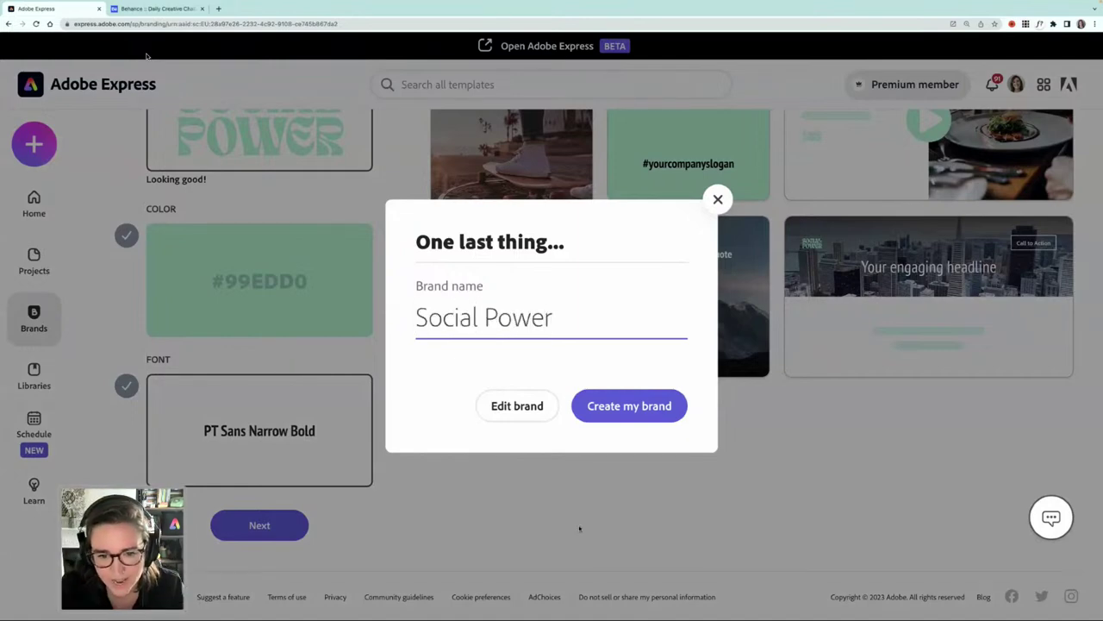
click(638, 410)
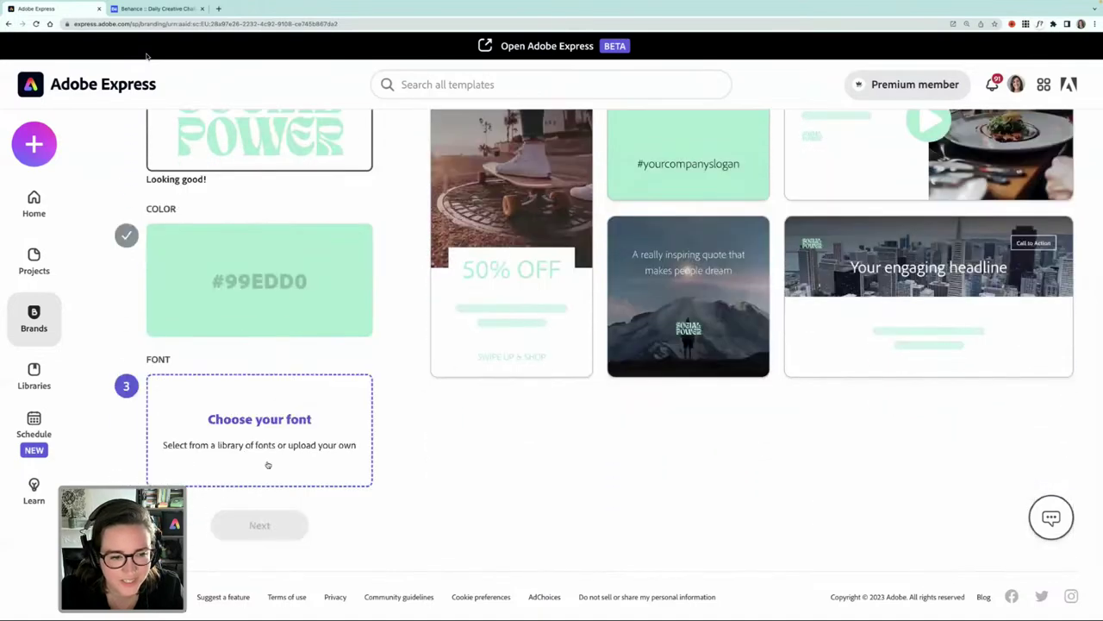
Reselect PT Sans Narrow Bold, re-enter the name Social Power and create the brand
click(266, 463)
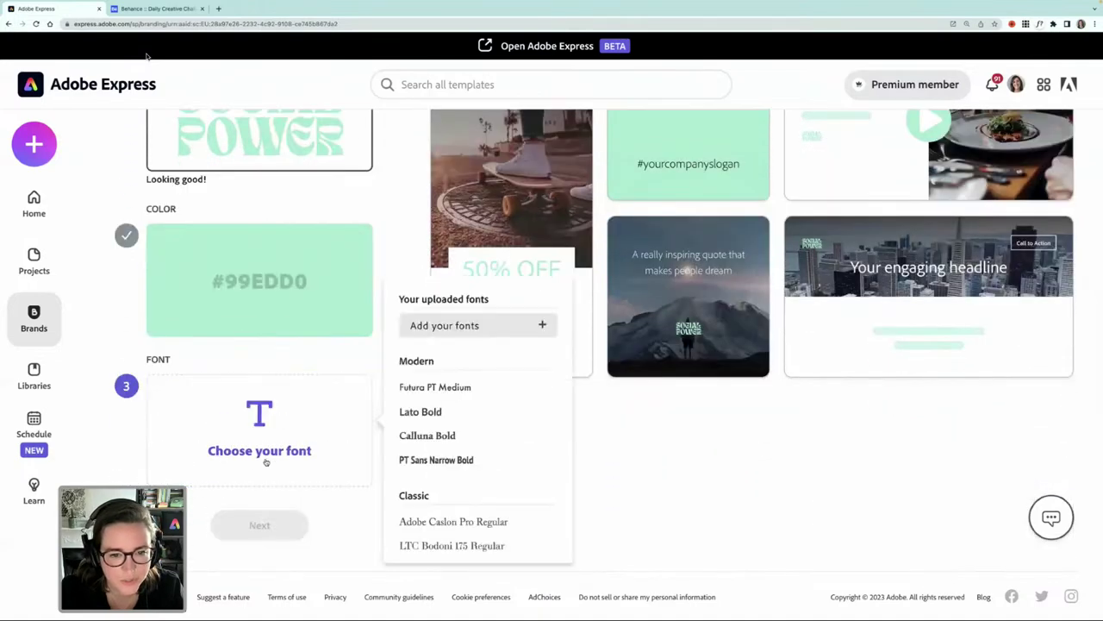
click(427, 459)
click(283, 528)
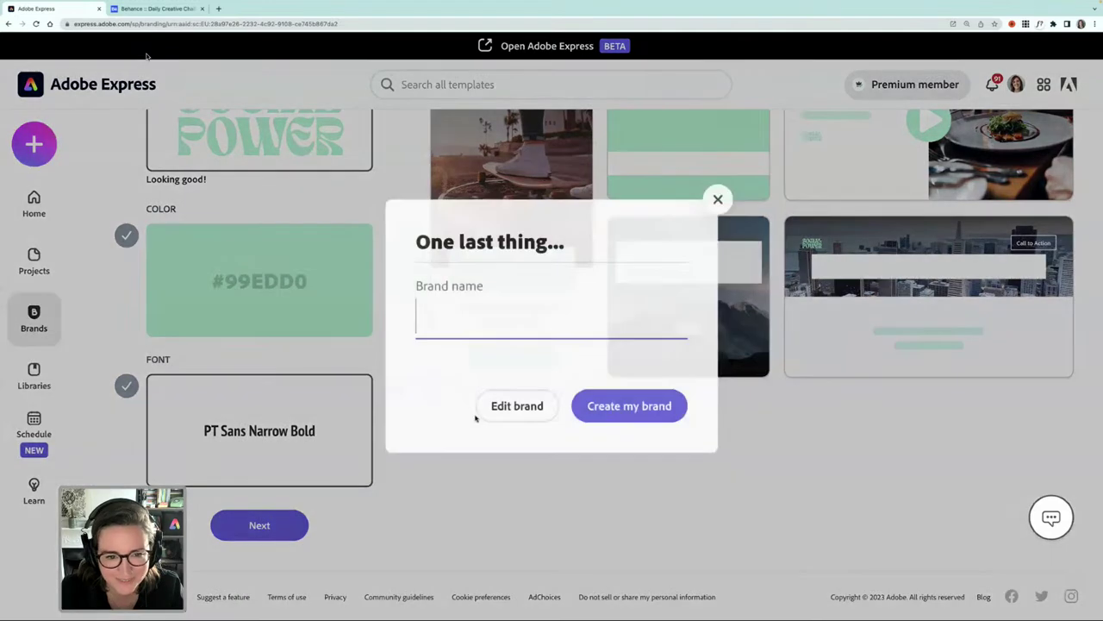
text(S)
key(BackSpace)
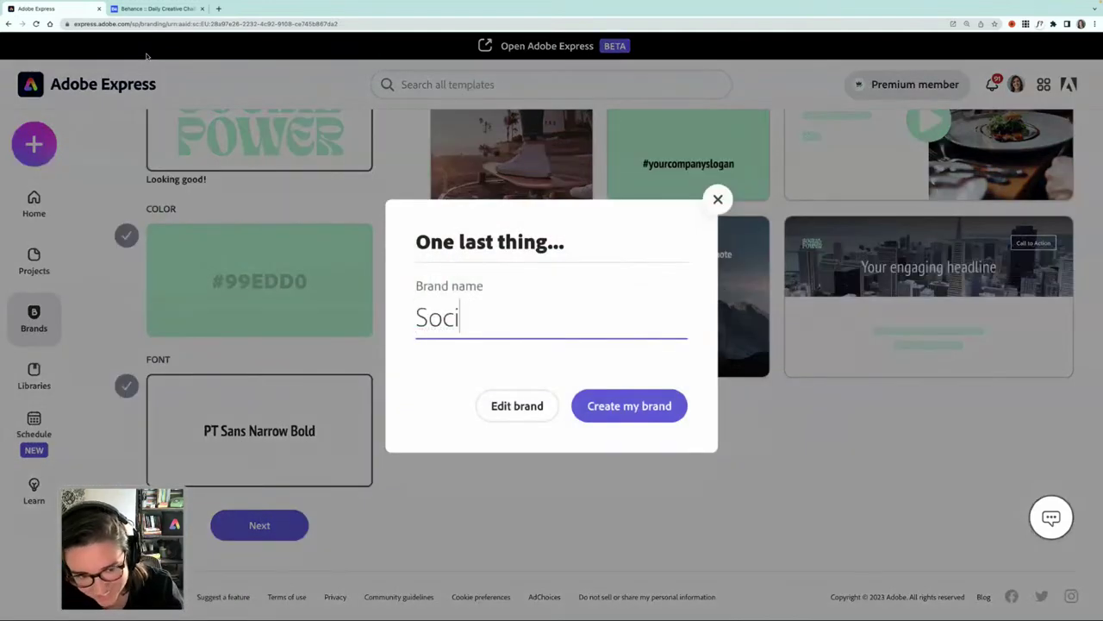
text(al Power)
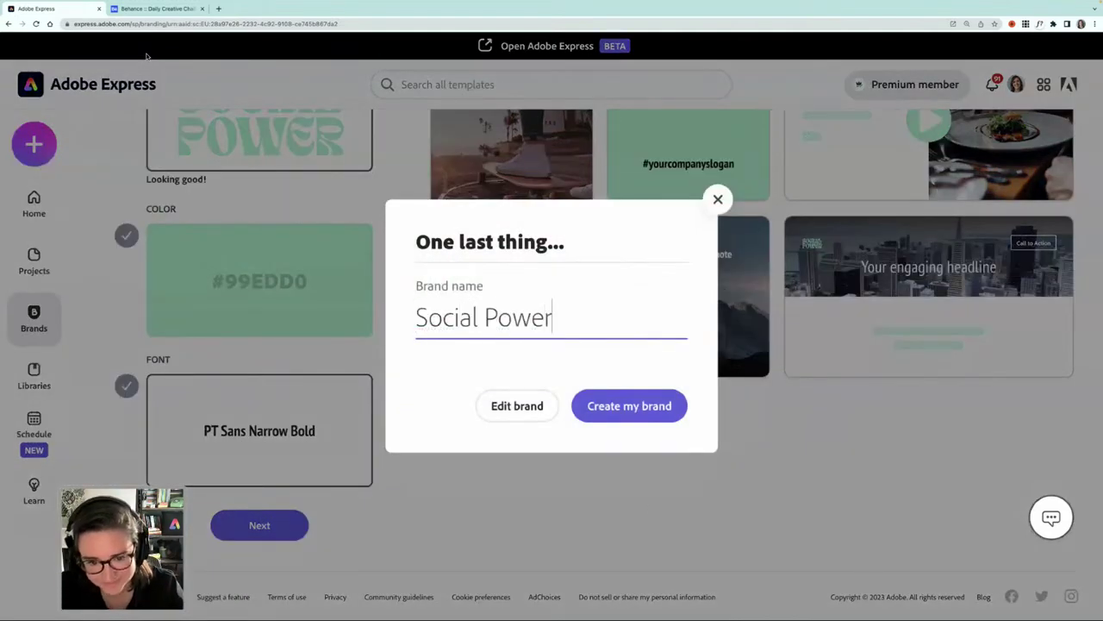
click(647, 415)
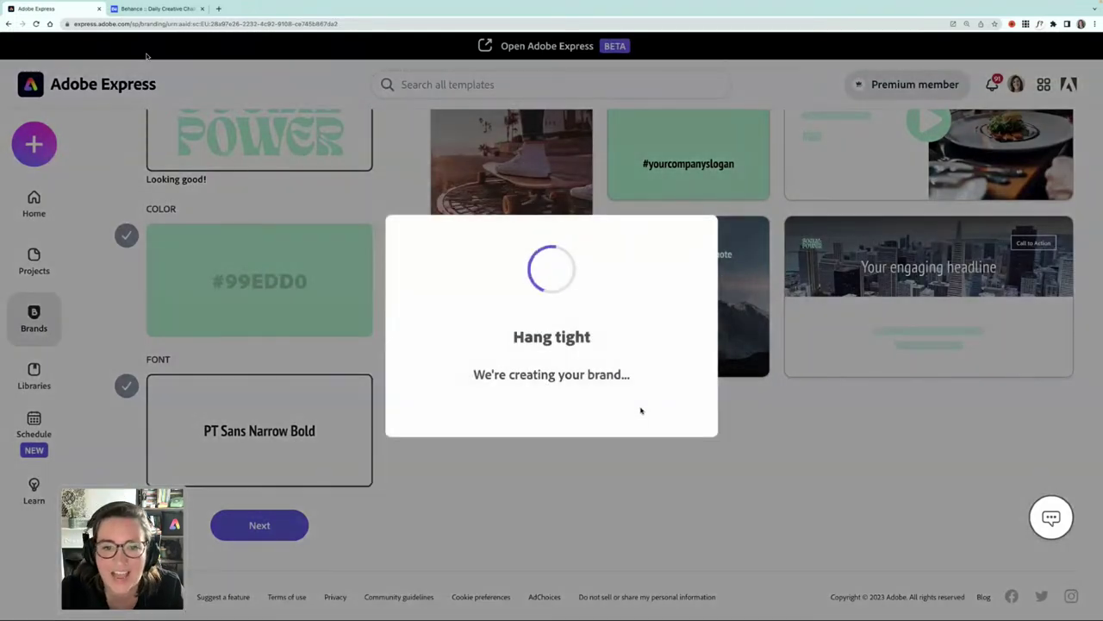
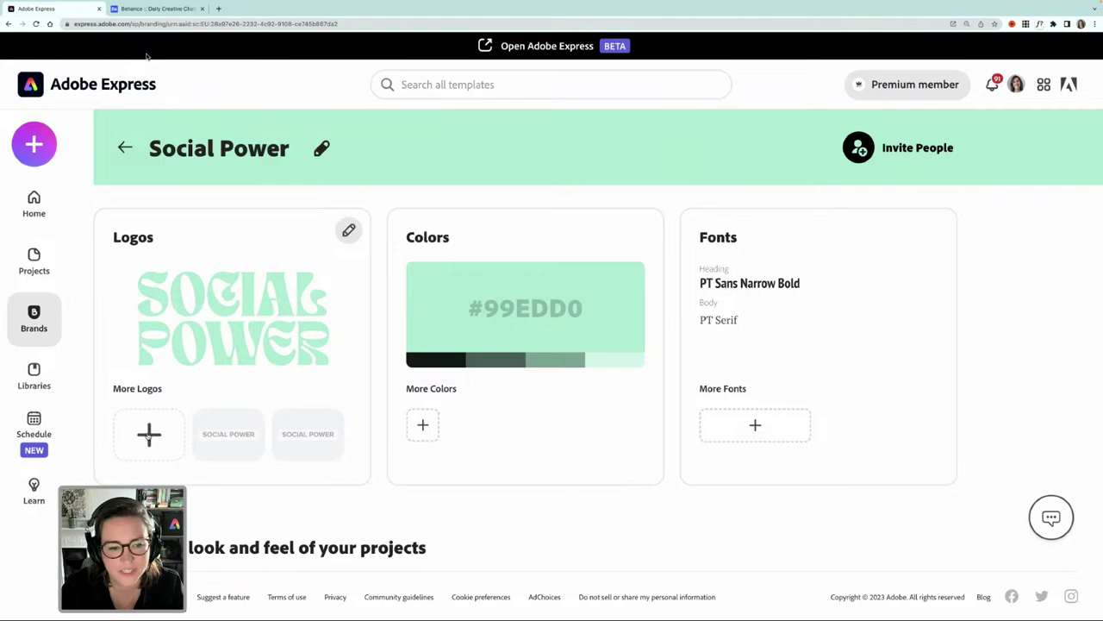
Upload social_power-04.png (pink) and social_power-02.png as additional brand logos
click(149, 434)
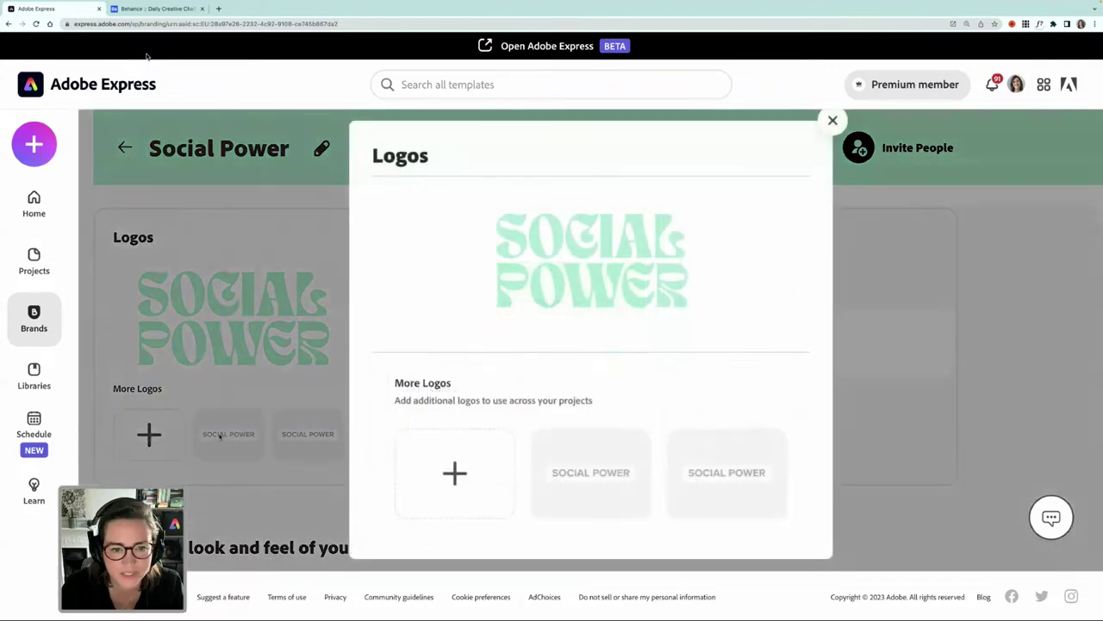
click(451, 475)
click(250, 193)
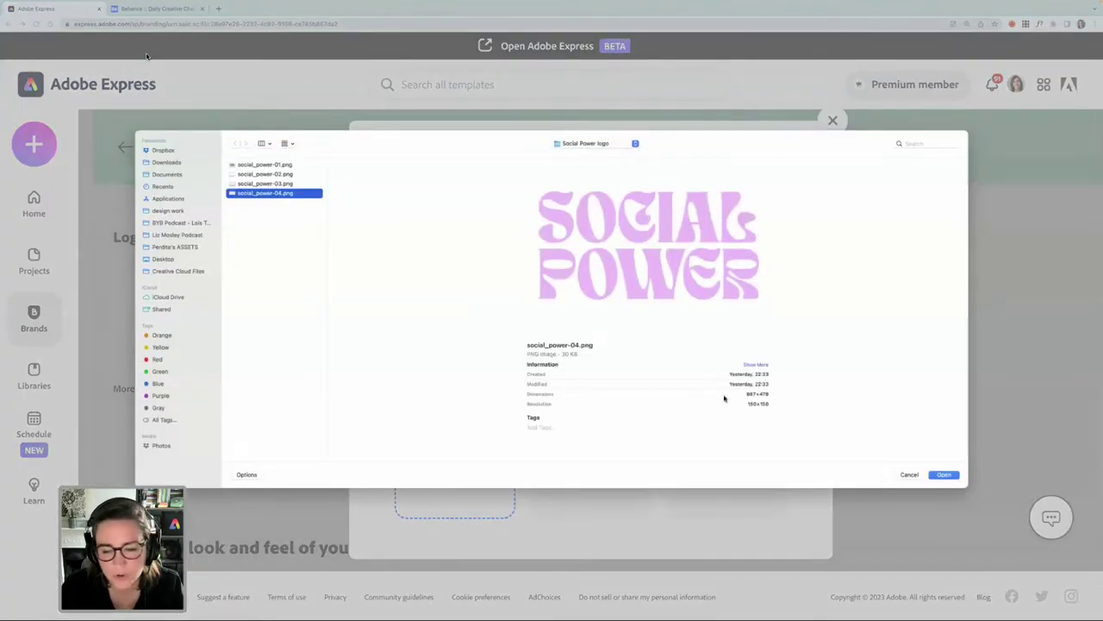
click(944, 475)
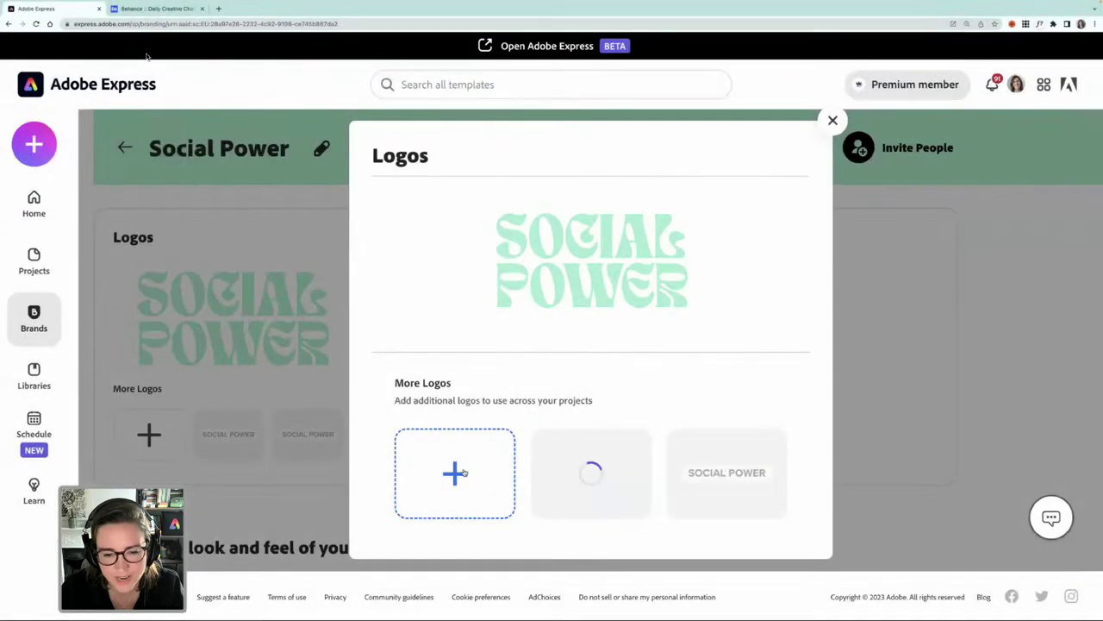
click(455, 475)
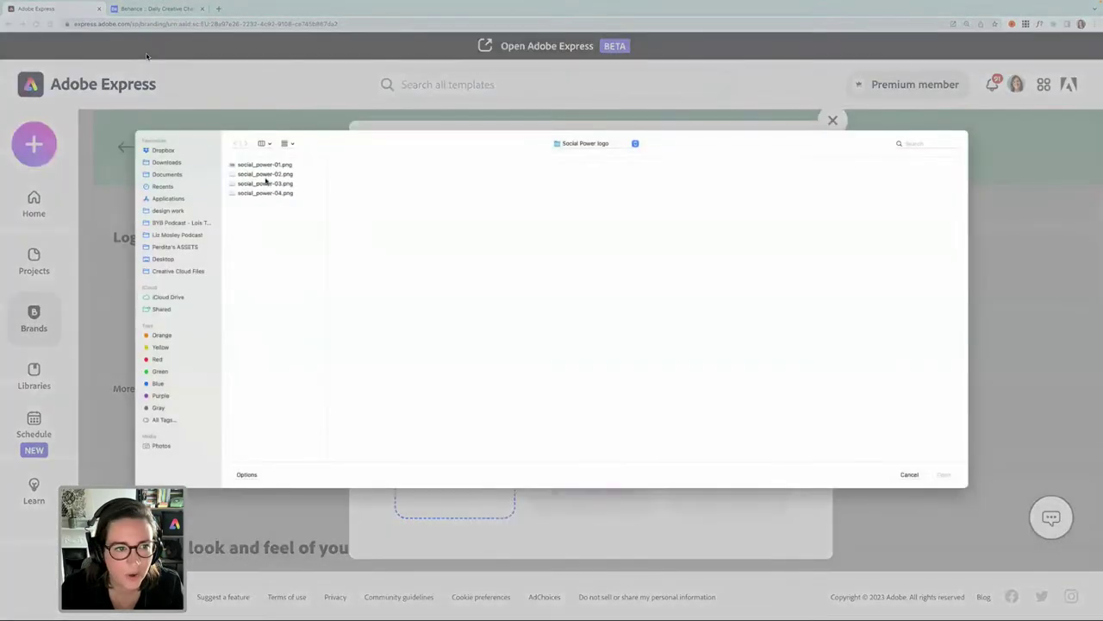
click(264, 175)
click(944, 475)
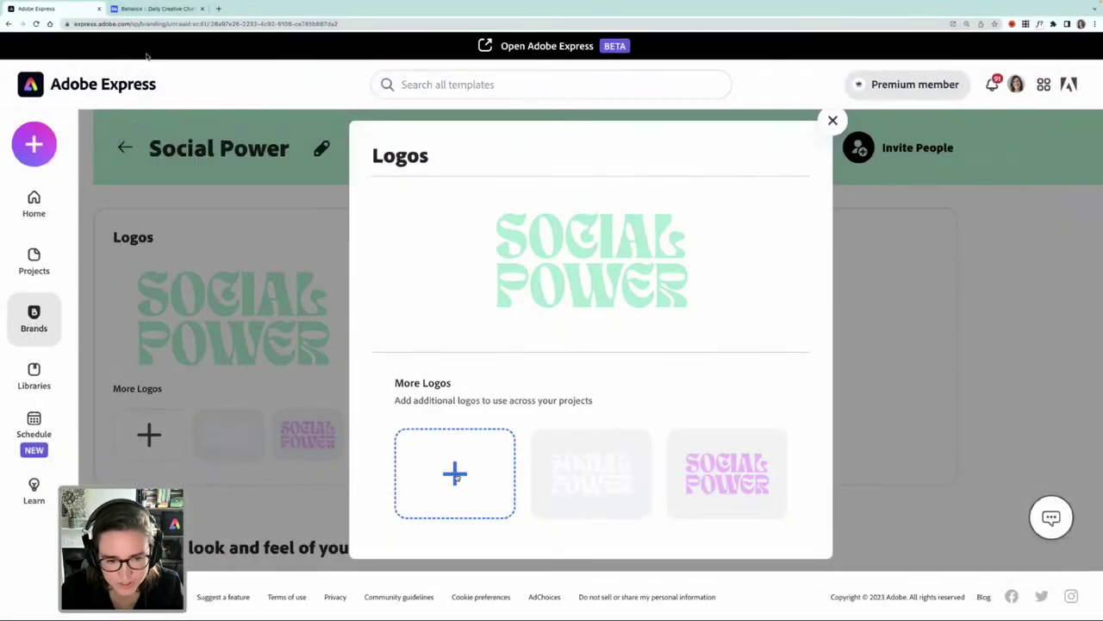
Upload the black social_power-01.png logo as well and close the Logos dialog
click(457, 477)
click(269, 164)
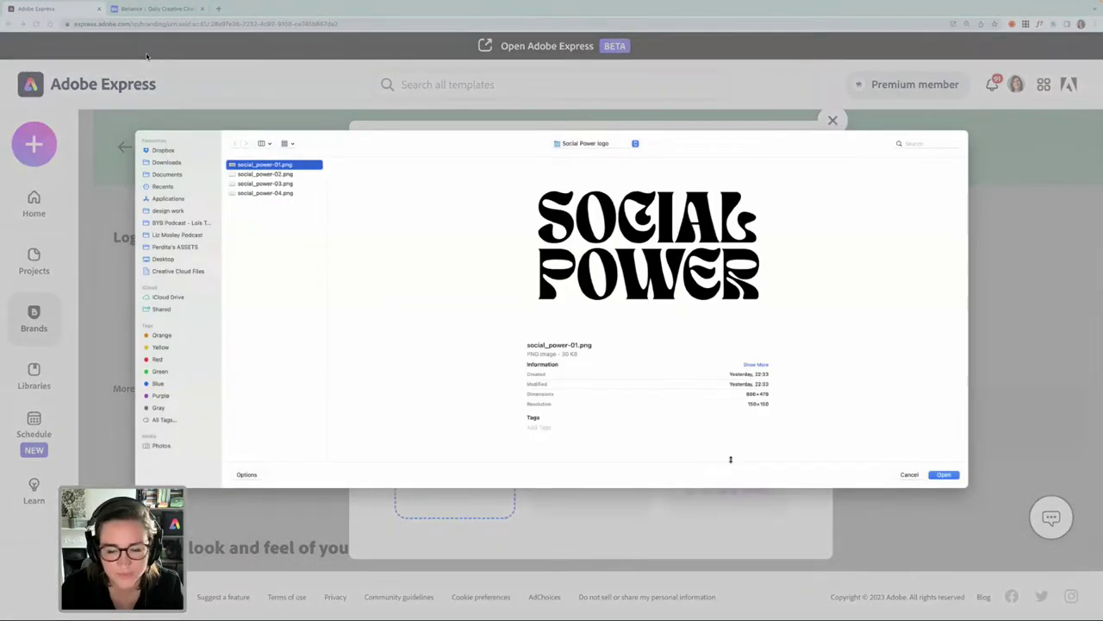
key(Return)
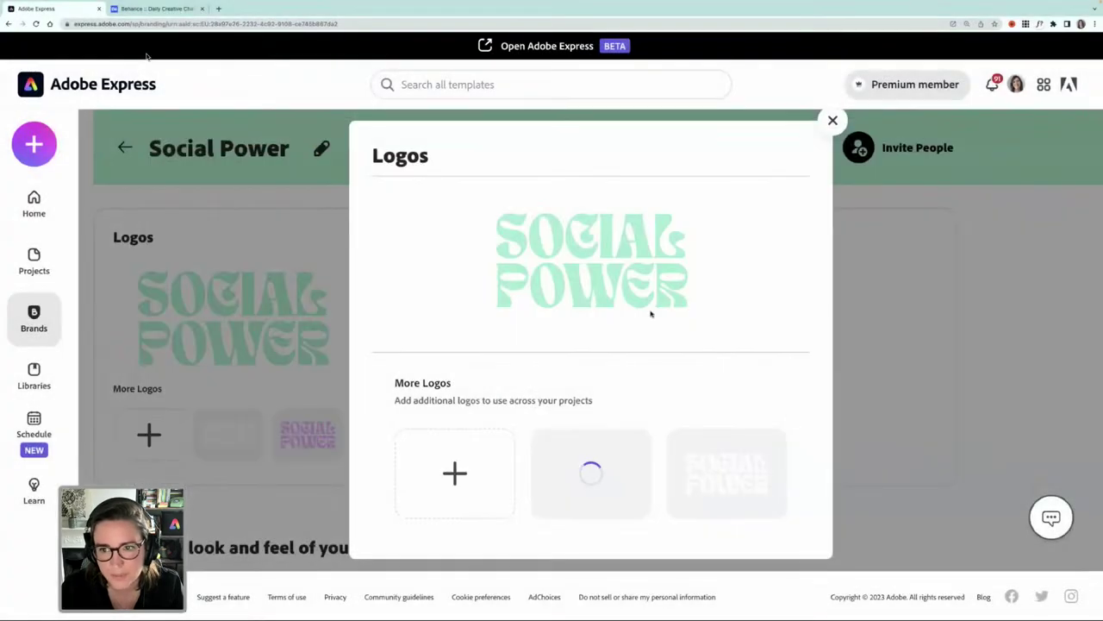
mouse_move(654, 312)
scroll(660, 311, down, 3)
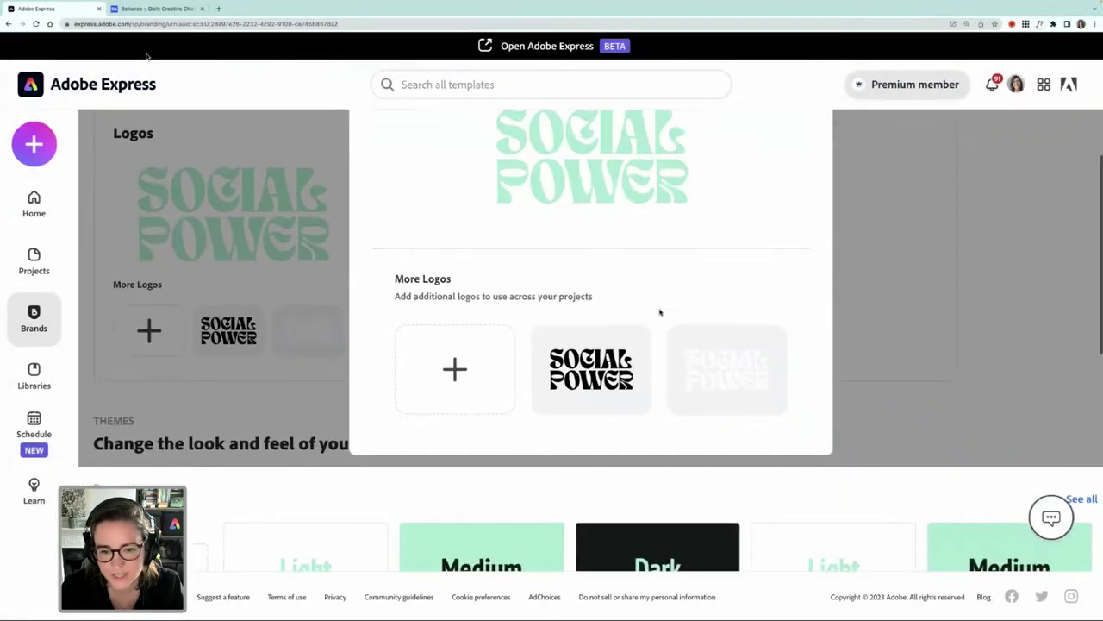
scroll(661, 310, up, 3)
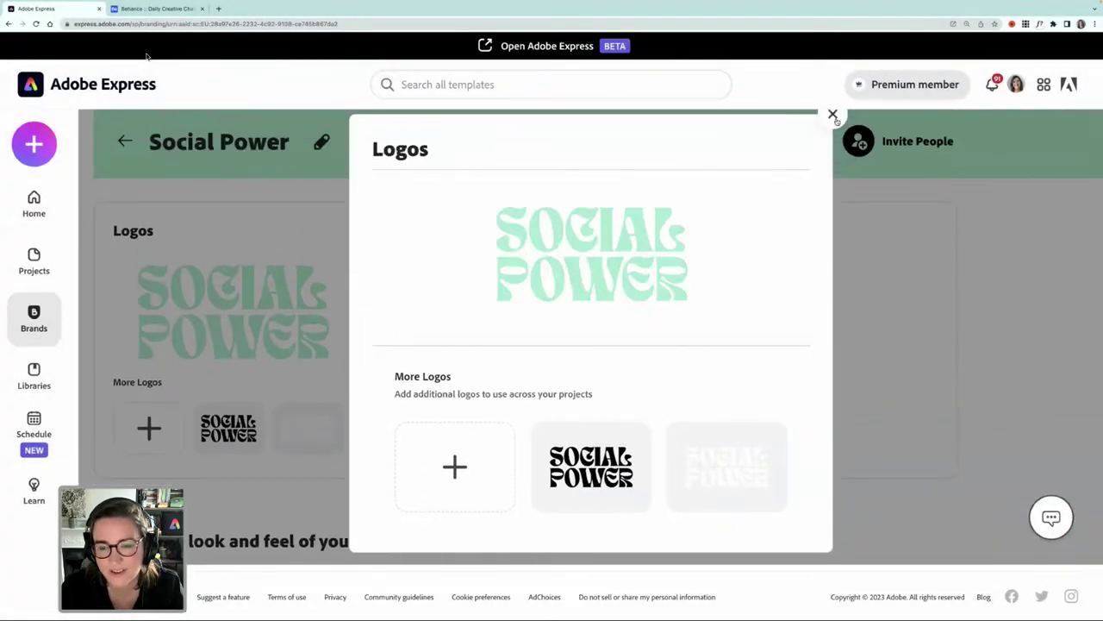
scroll(781, 155, up, 1)
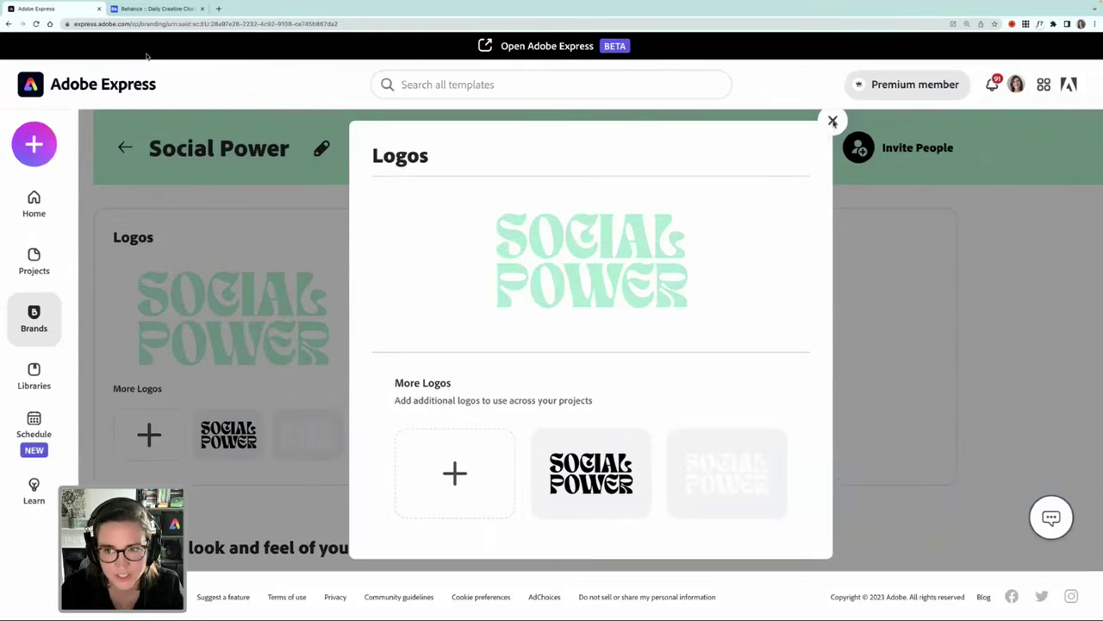
click(832, 121)
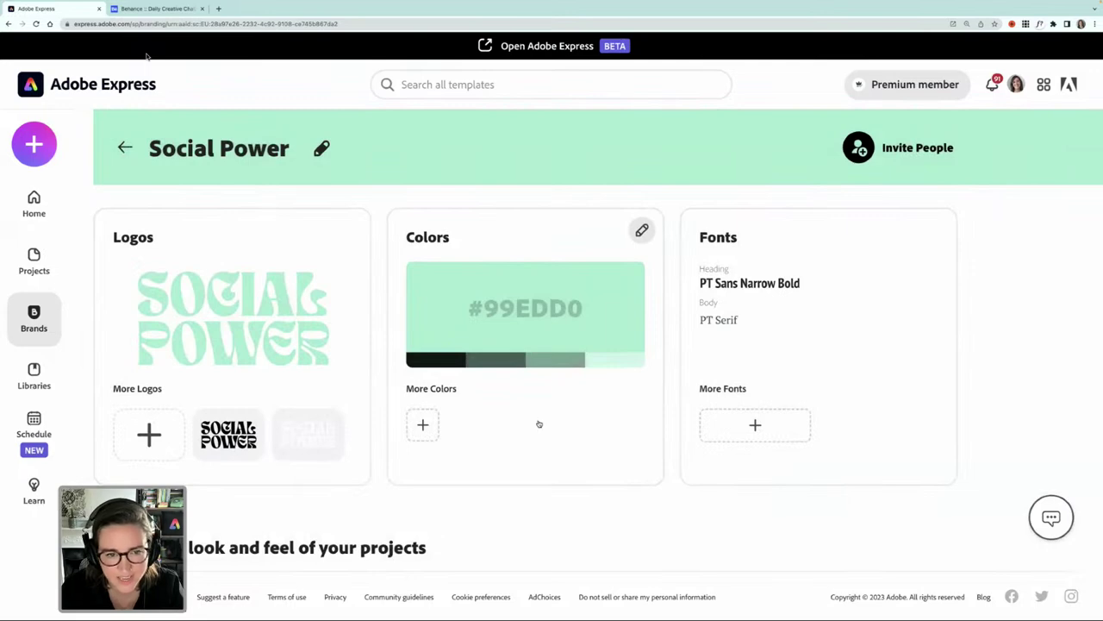
Add black and white as extra colours under More Colors
scroll(538, 424, down, 1)
scroll(465, 421, up, 1)
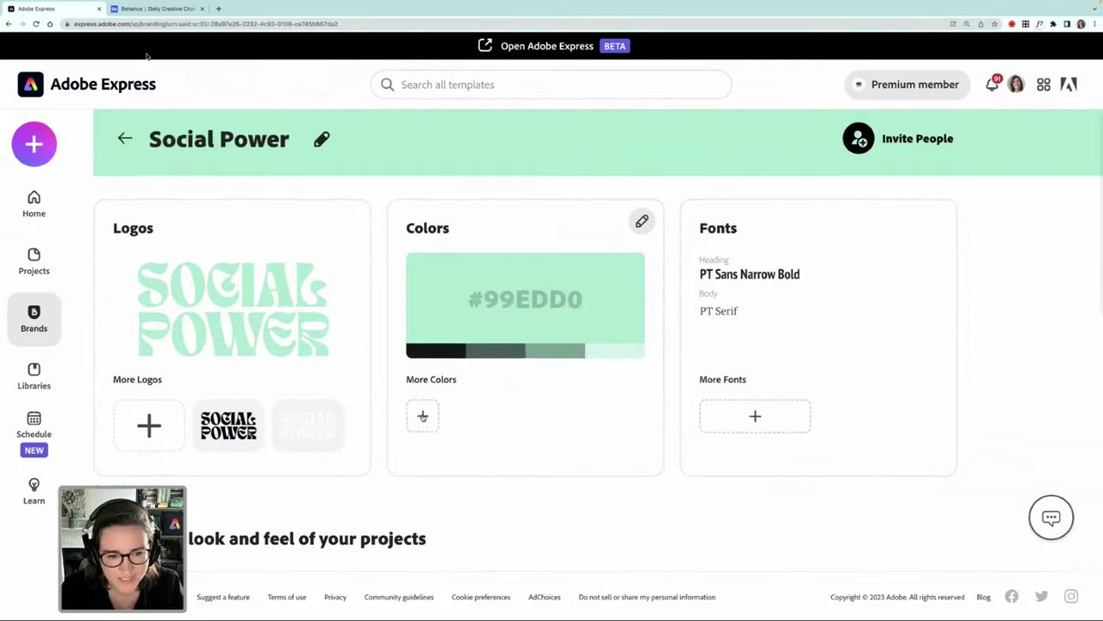
click(422, 415)
click(421, 490)
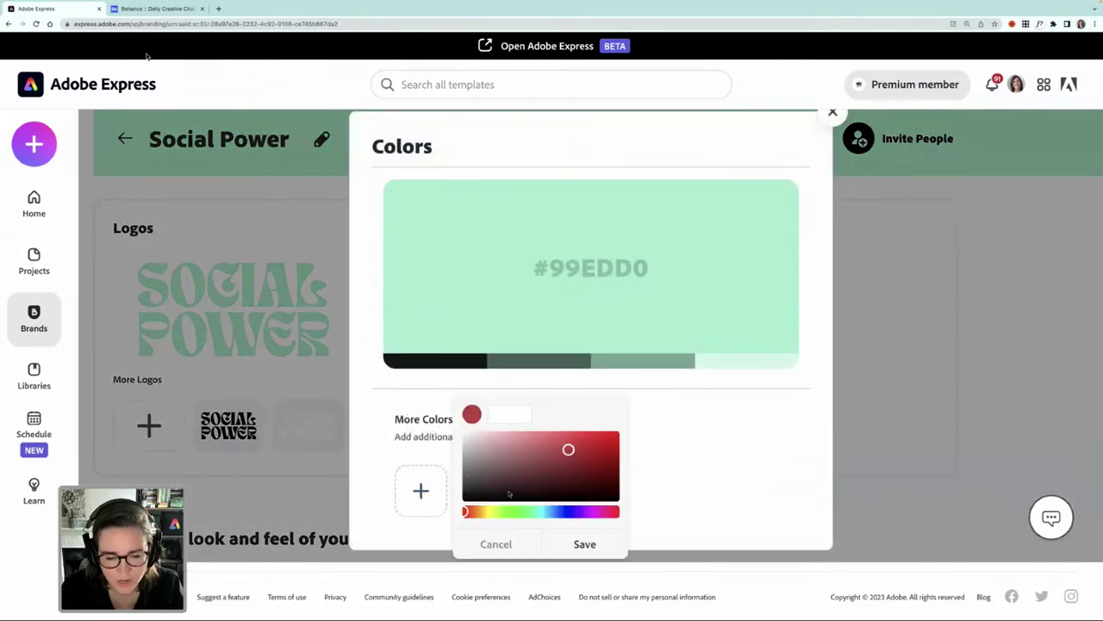
click(498, 490)
click(584, 544)
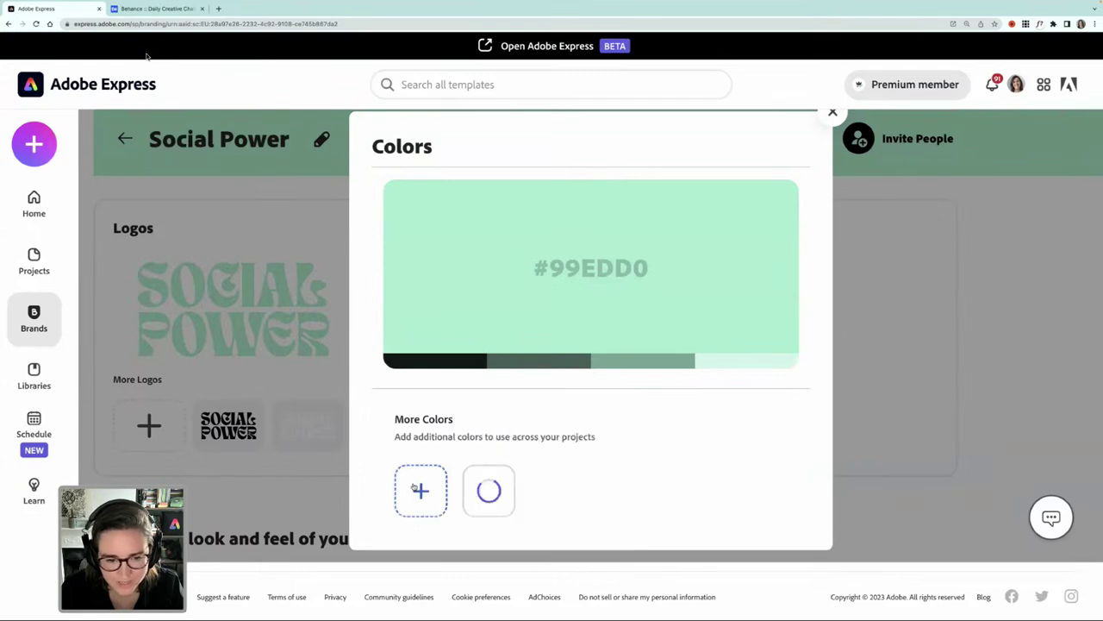
click(421, 491)
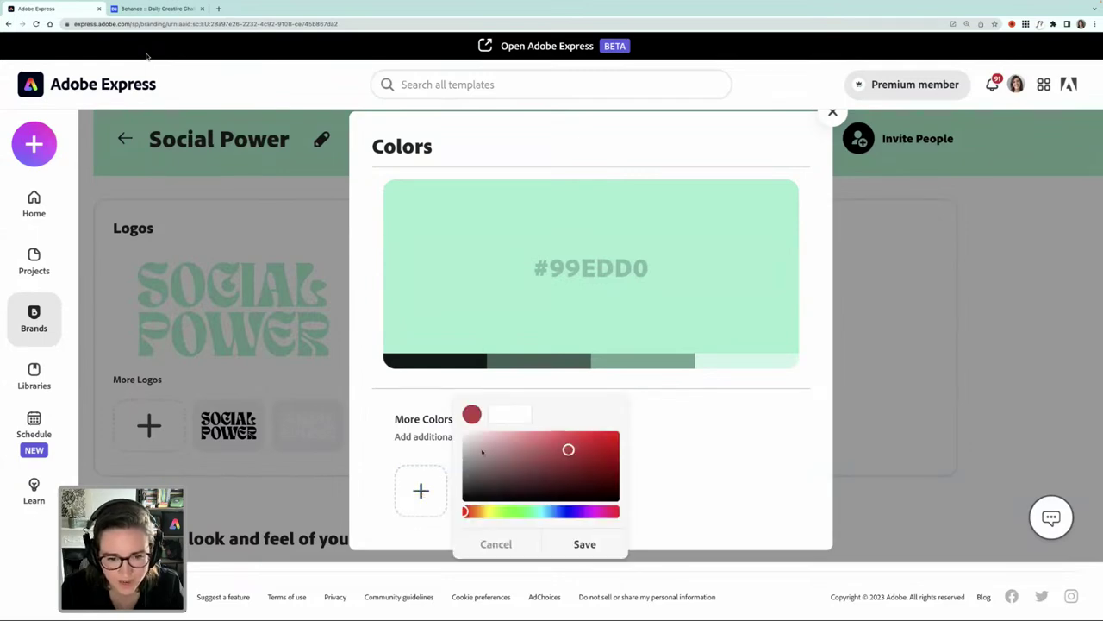
click(482, 452)
click(577, 546)
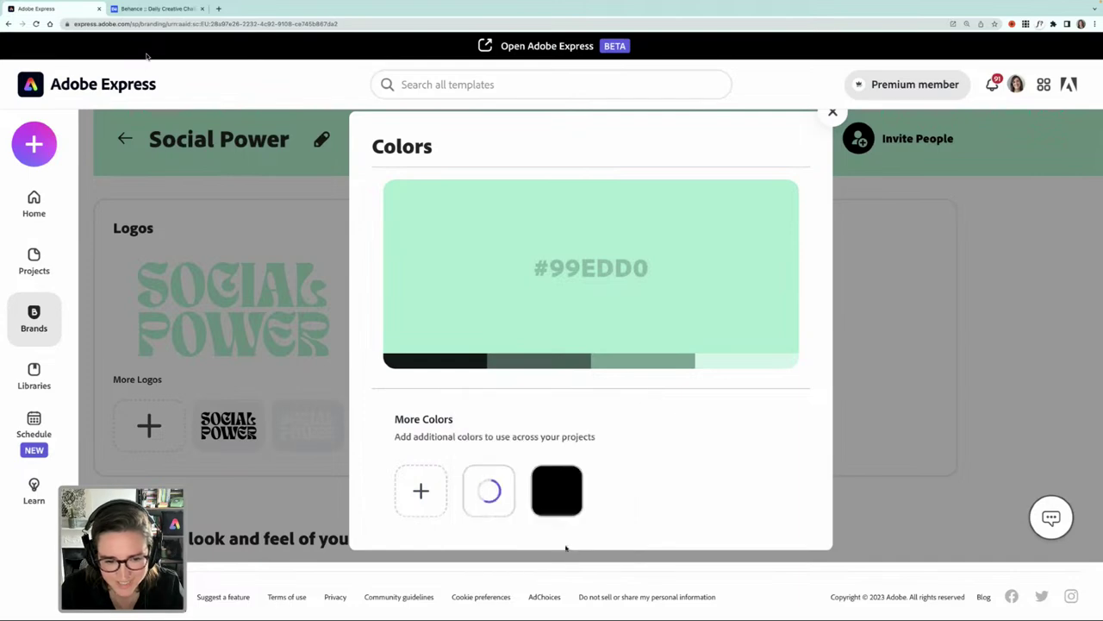
Add pink hex #F5B8FB as a third extra colour and close the Colors dialog
click(421, 491)
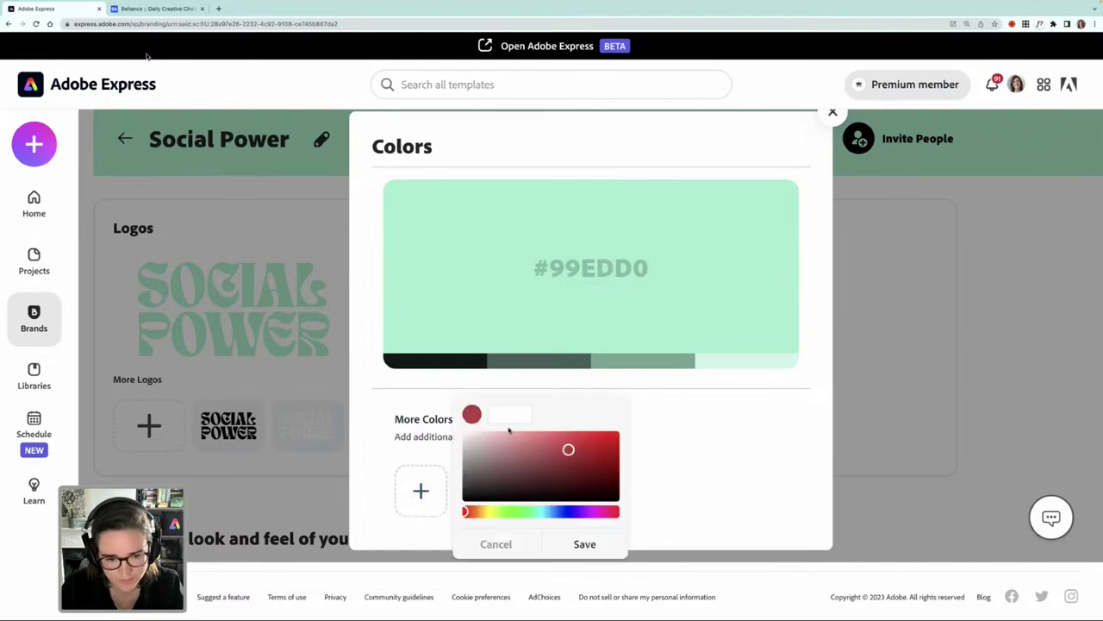
click(500, 417)
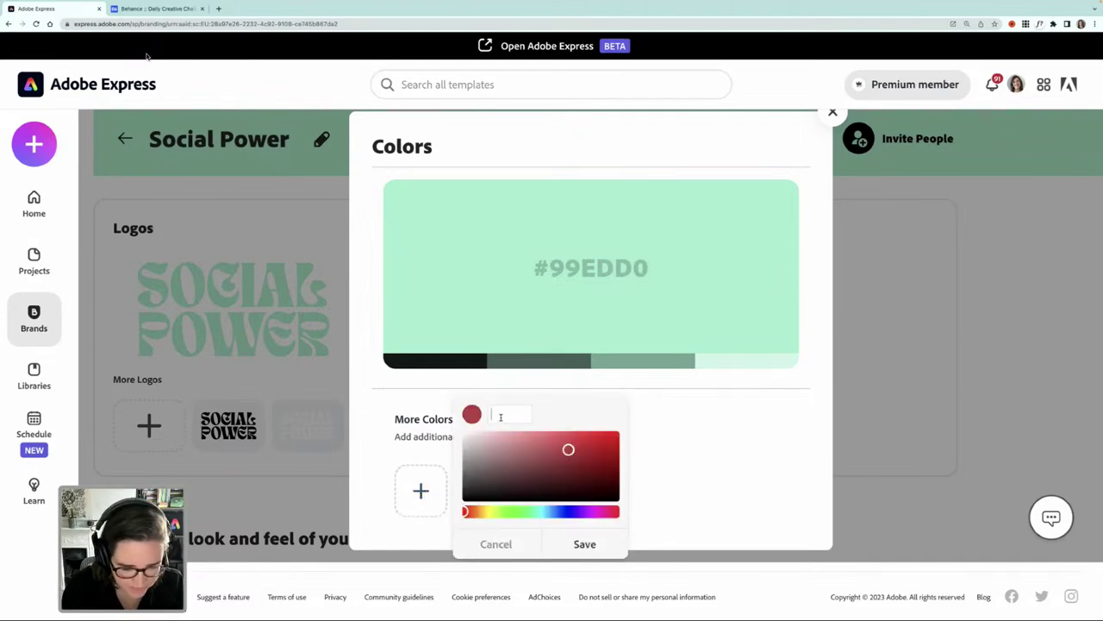
text(#)
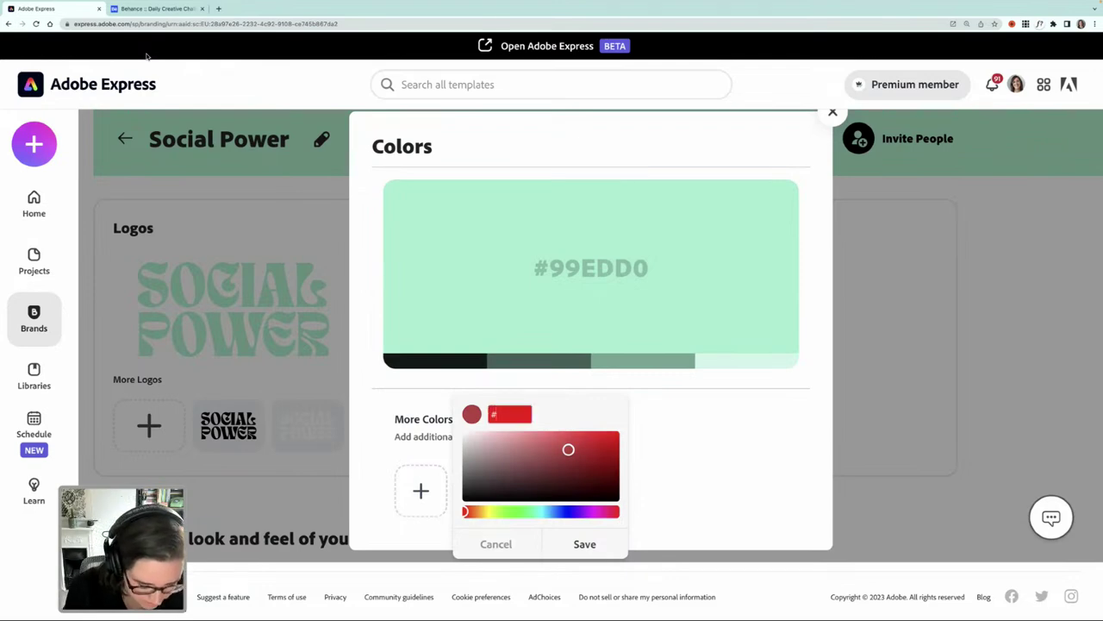
text(F)
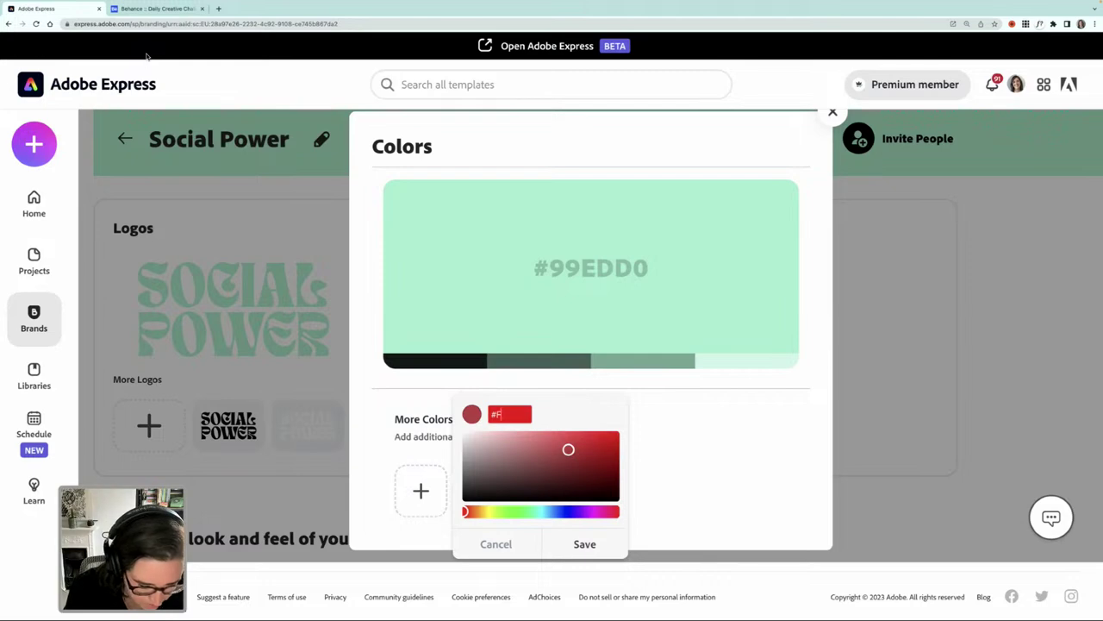
text(5B8)
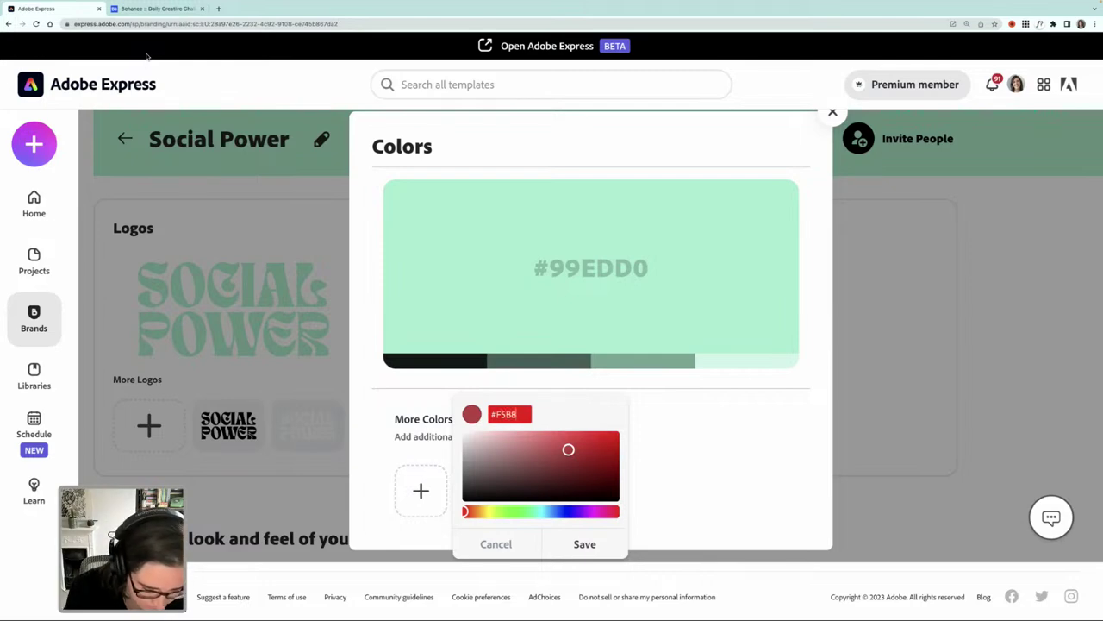
text(FB)
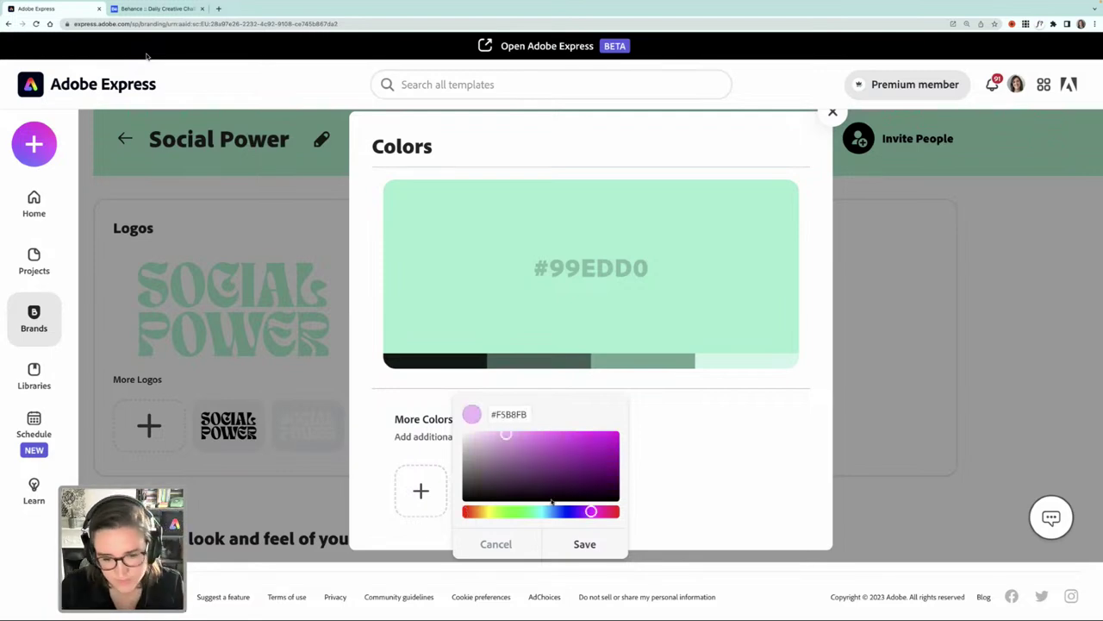
click(584, 544)
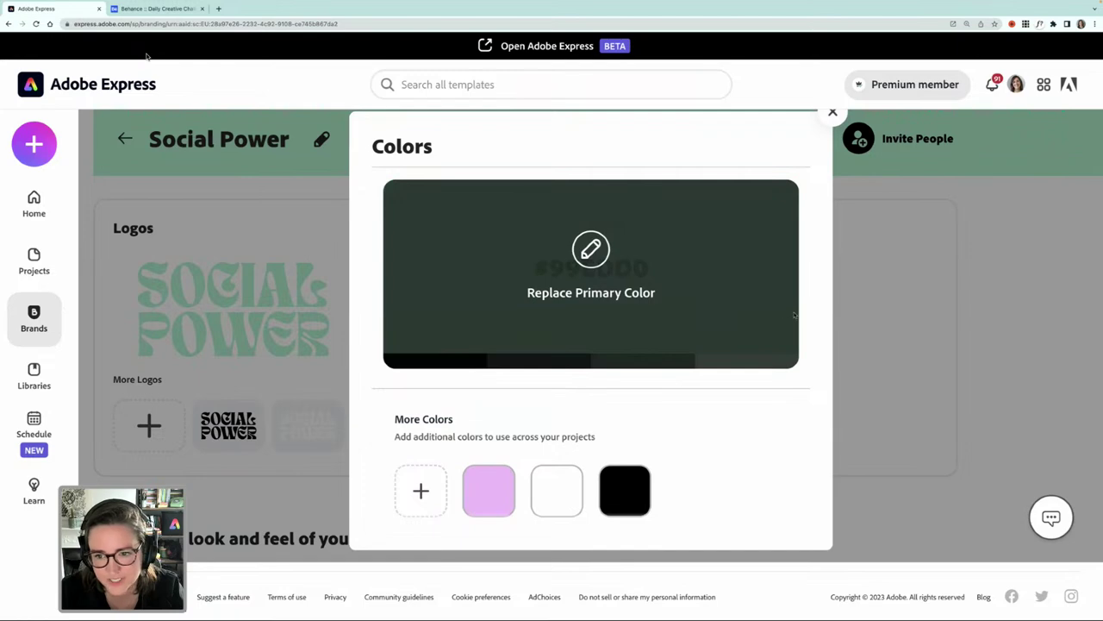
scroll(818, 310, up, 1)
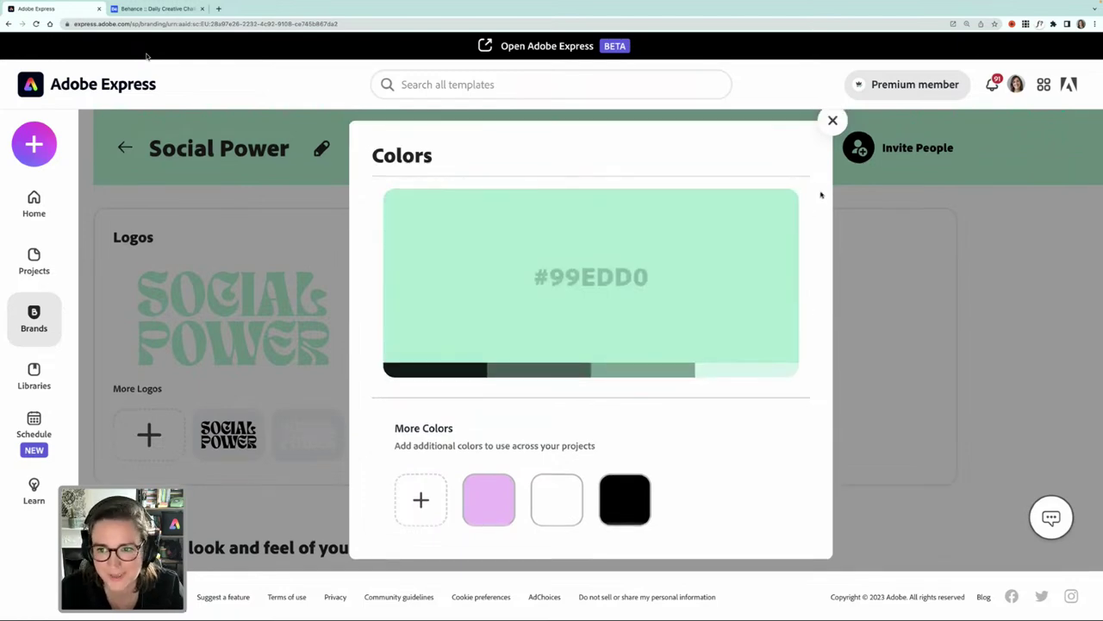
click(833, 122)
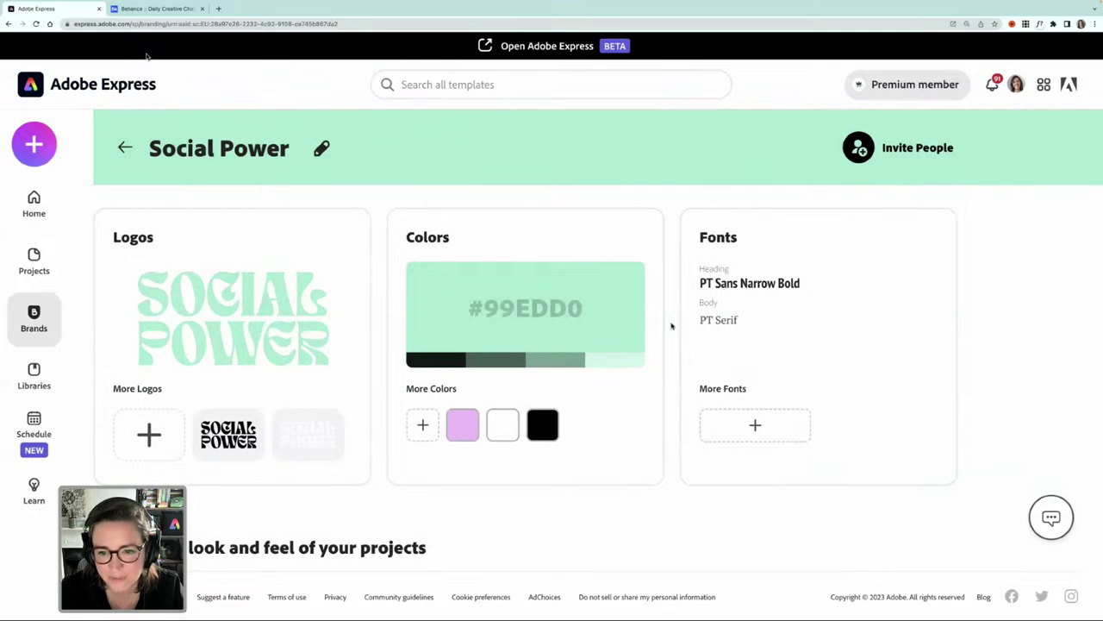
Replace the PT Serif body font with Lato and close the Fonts dialog
scroll(672, 325, down, 1)
scroll(670, 322, up, 1)
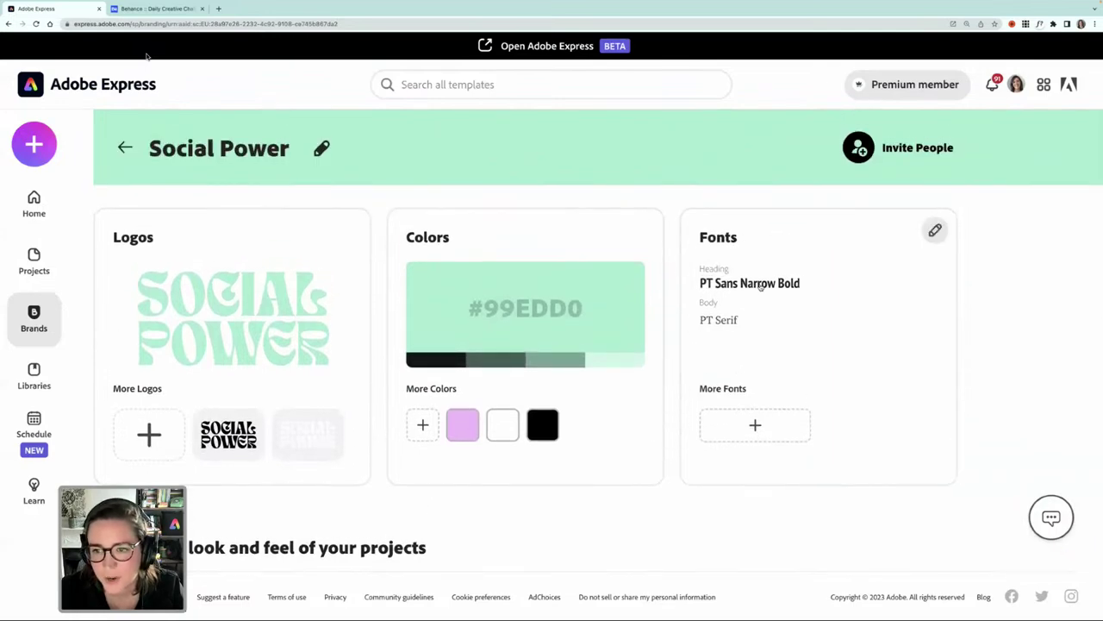
click(935, 230)
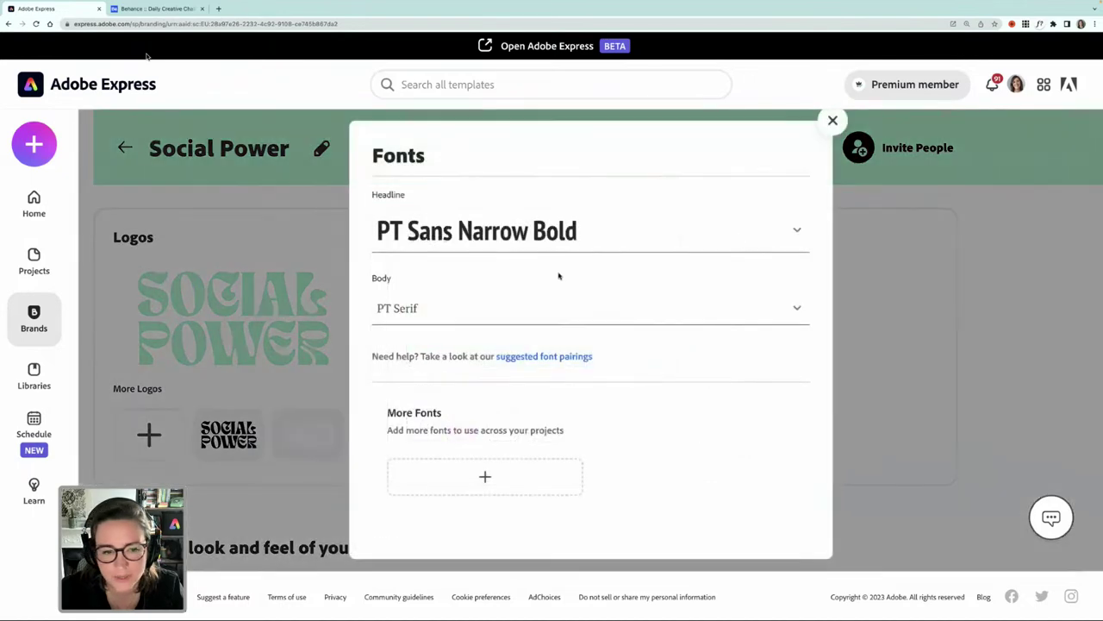
scroll(559, 275, down, 1)
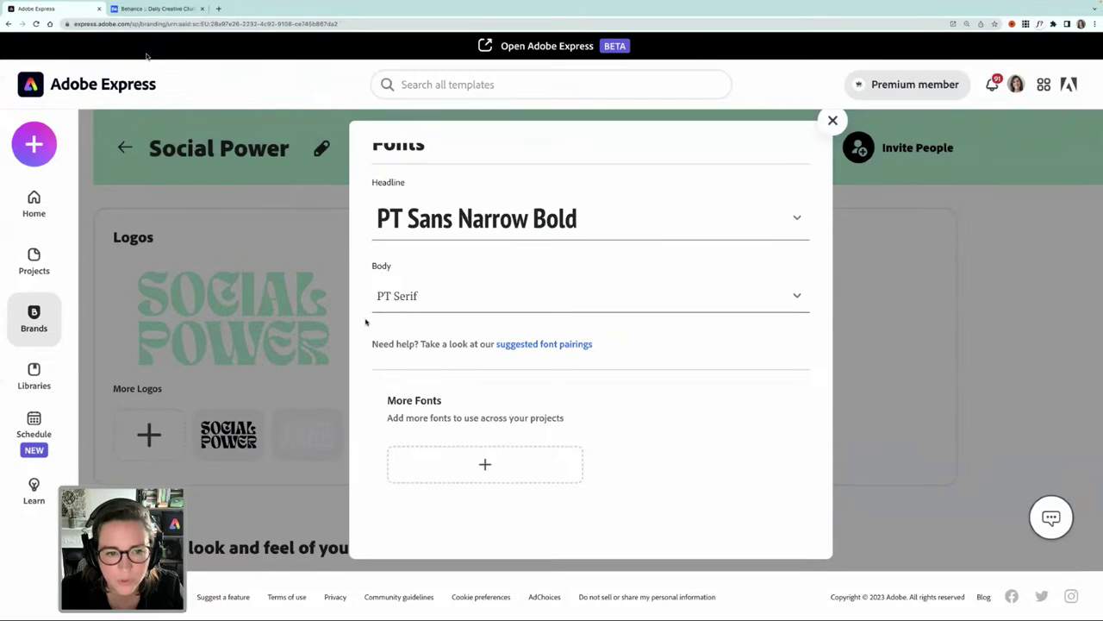
scroll(405, 297, right, 1)
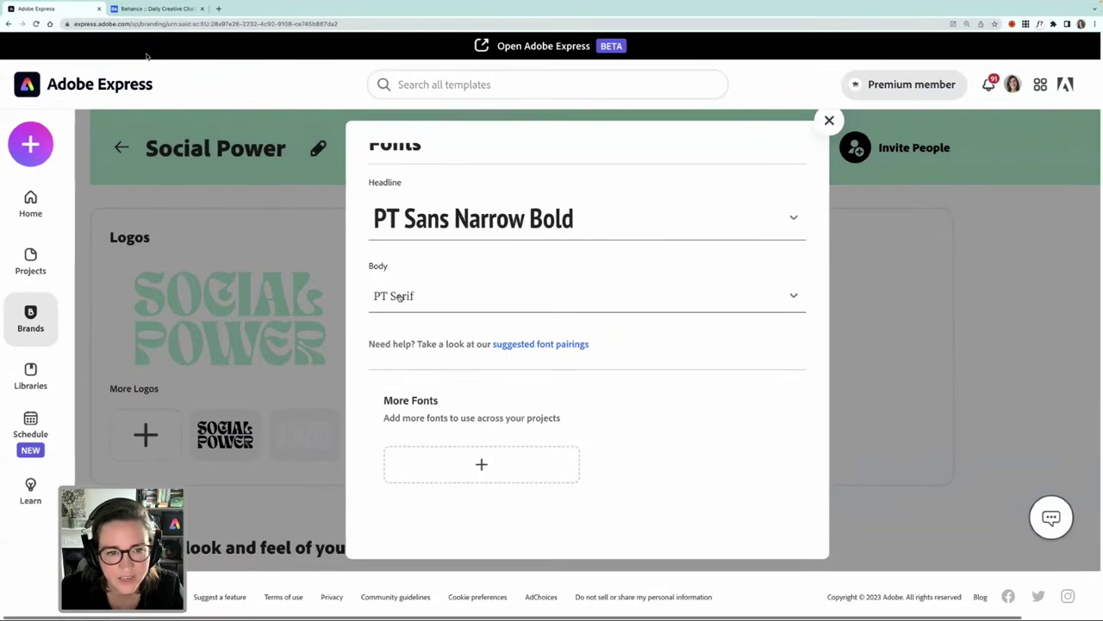
click(392, 295)
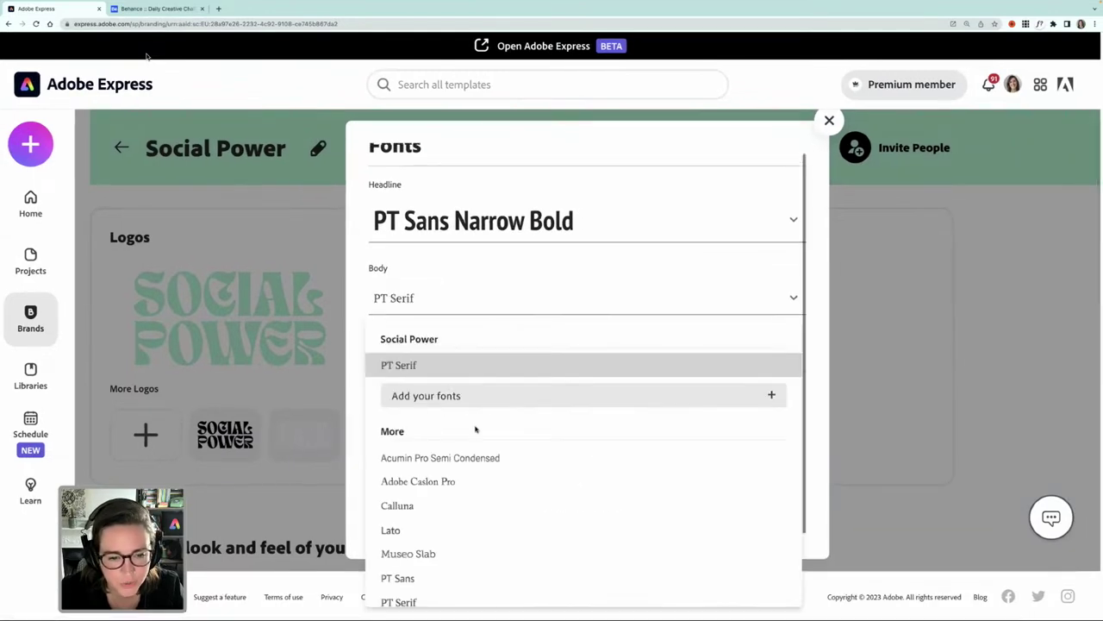
scroll(475, 429, down, 1)
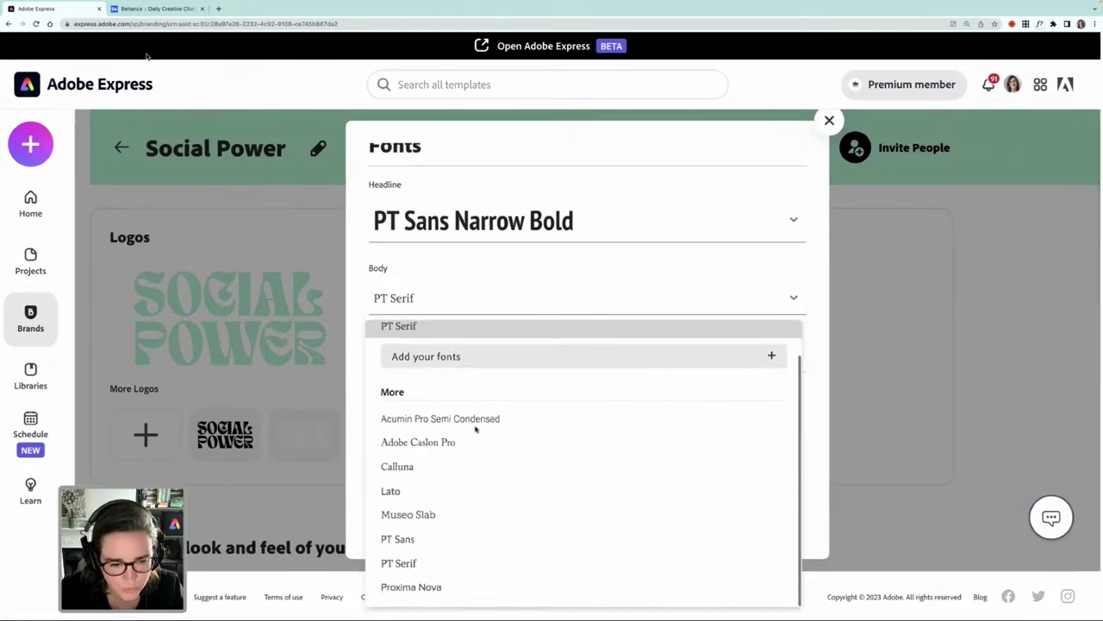
click(450, 488)
click(644, 407)
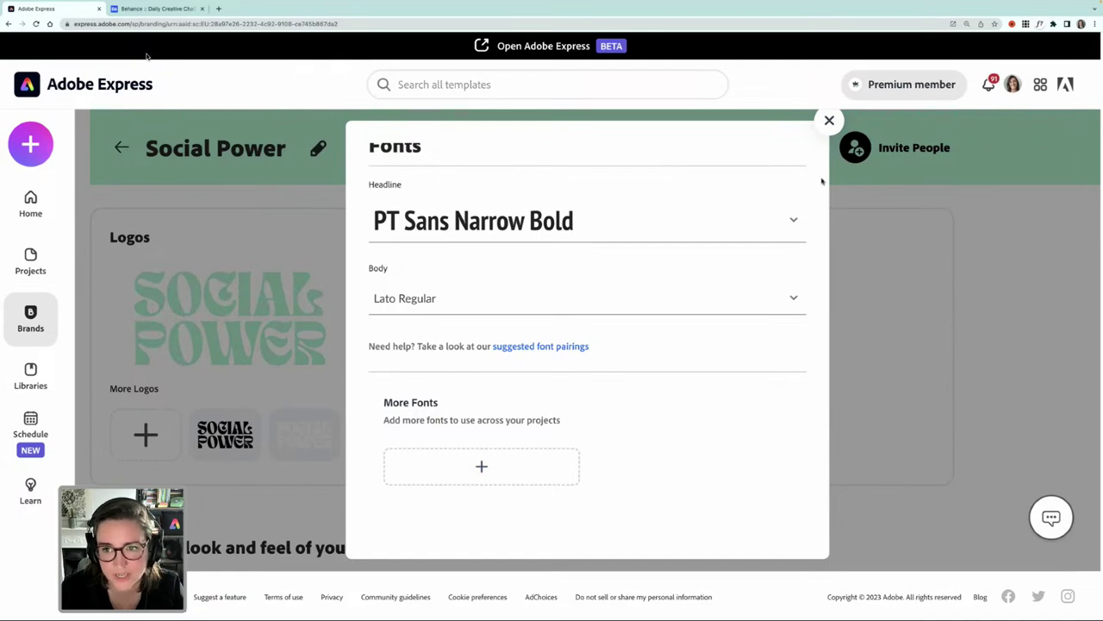
scroll(803, 153, up, 1)
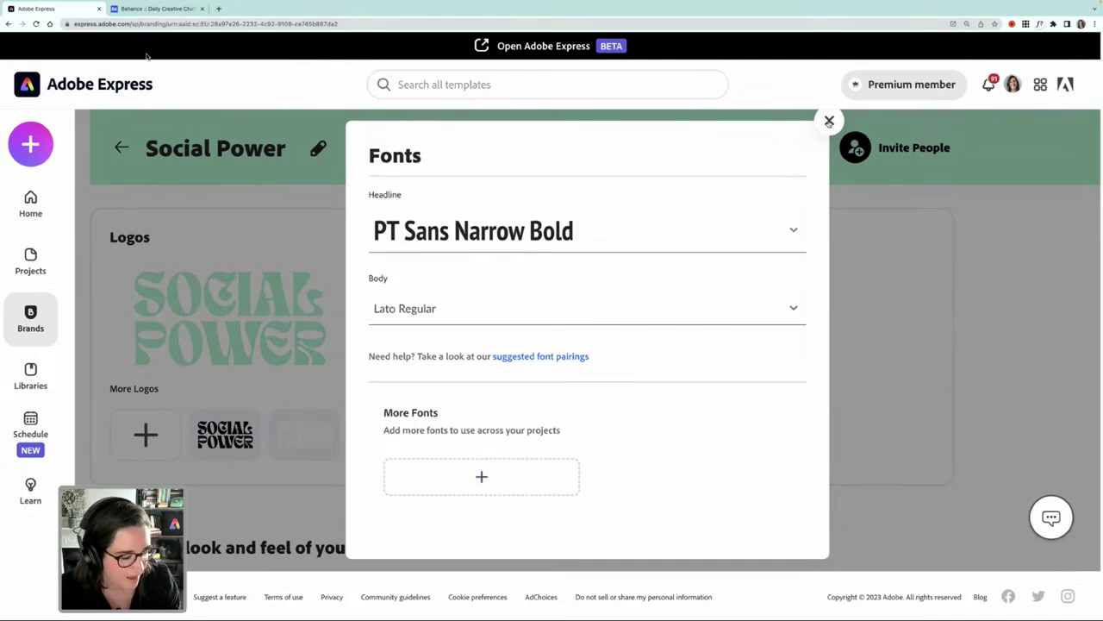
click(829, 122)
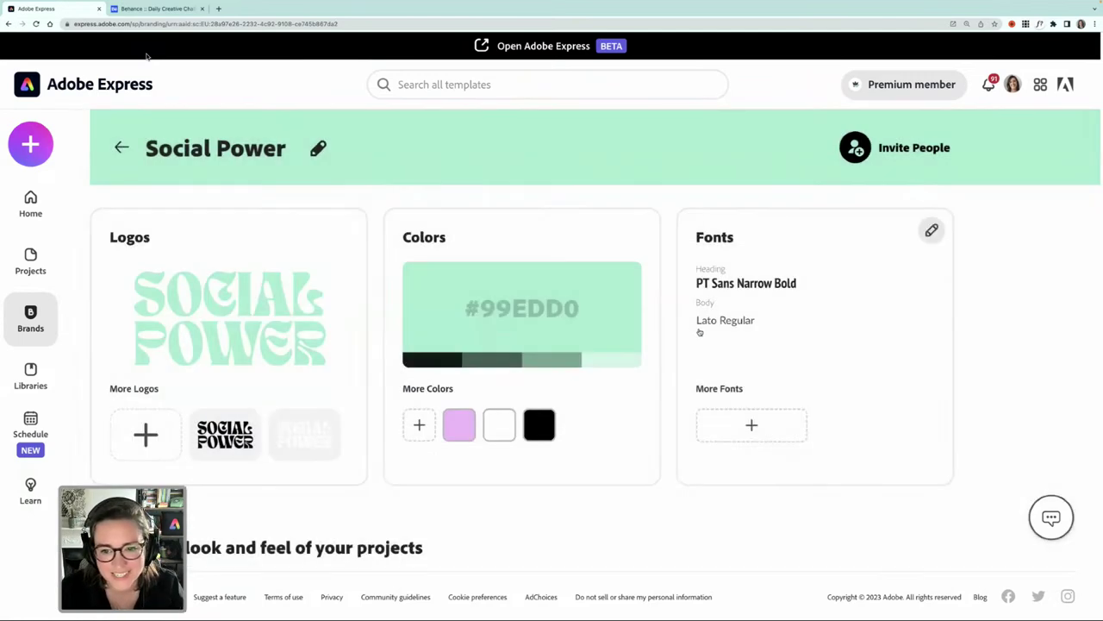
Scroll the brand page down to the Light, Medium and Dark page and video themes
scroll(681, 324, down, 1)
scroll(681, 325, up, 1)
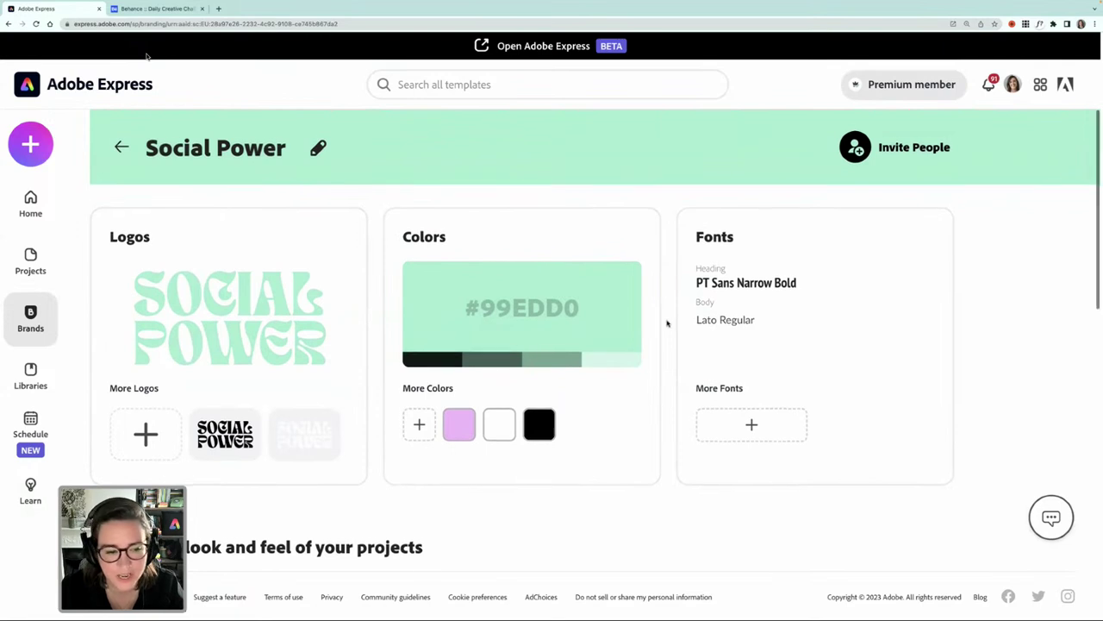
scroll(667, 321, down, 2)
scroll(667, 324, down, 5)
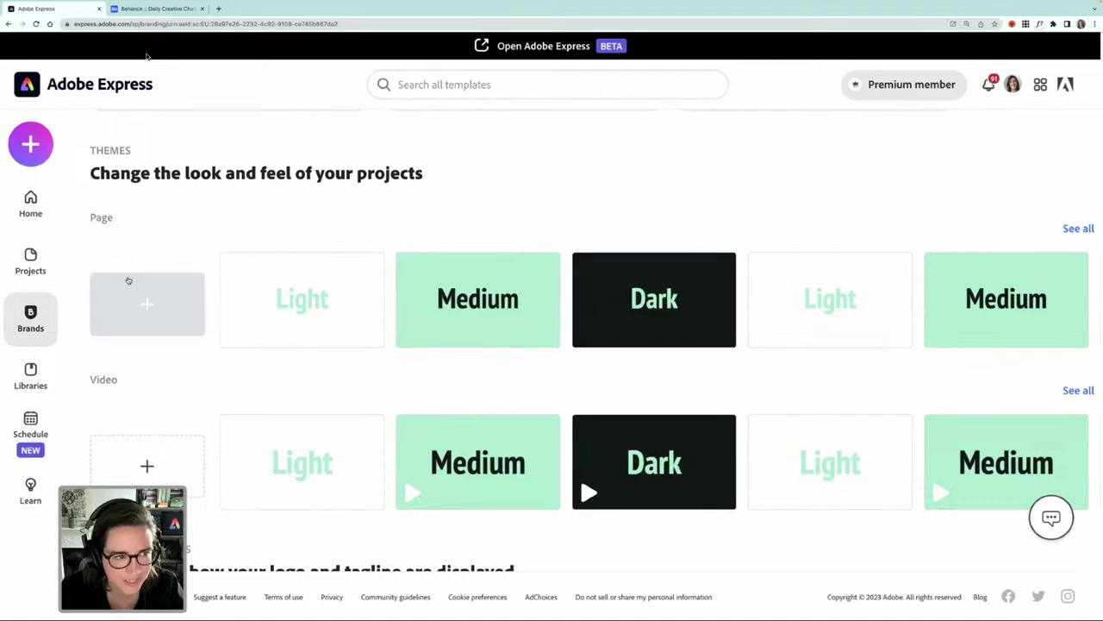
scroll(99, 221, down, 1)
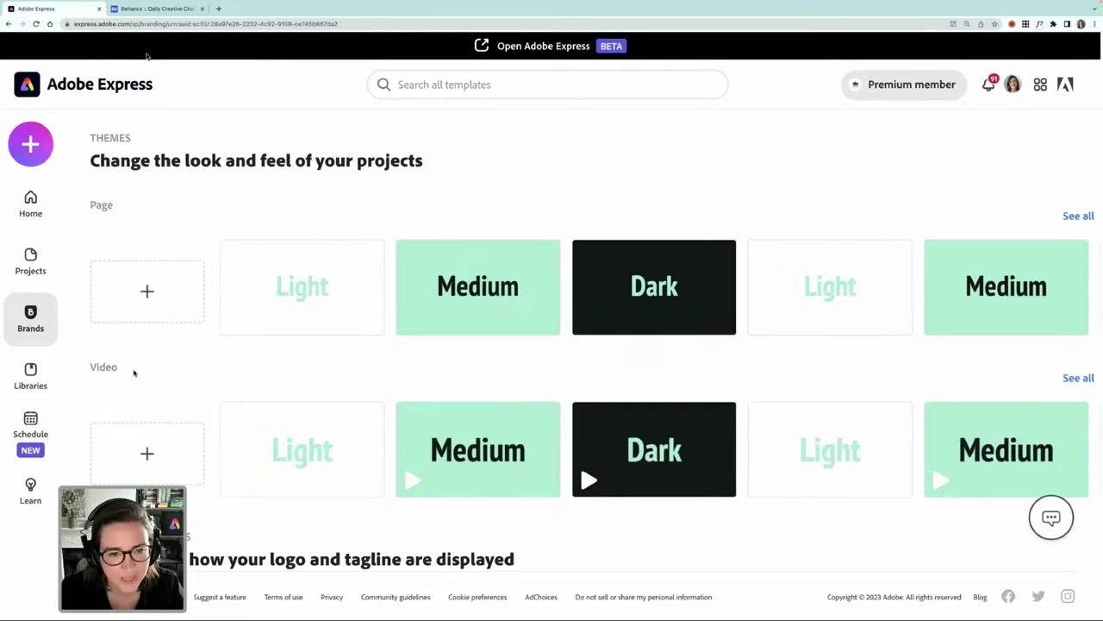
mouse_move(293, 312)
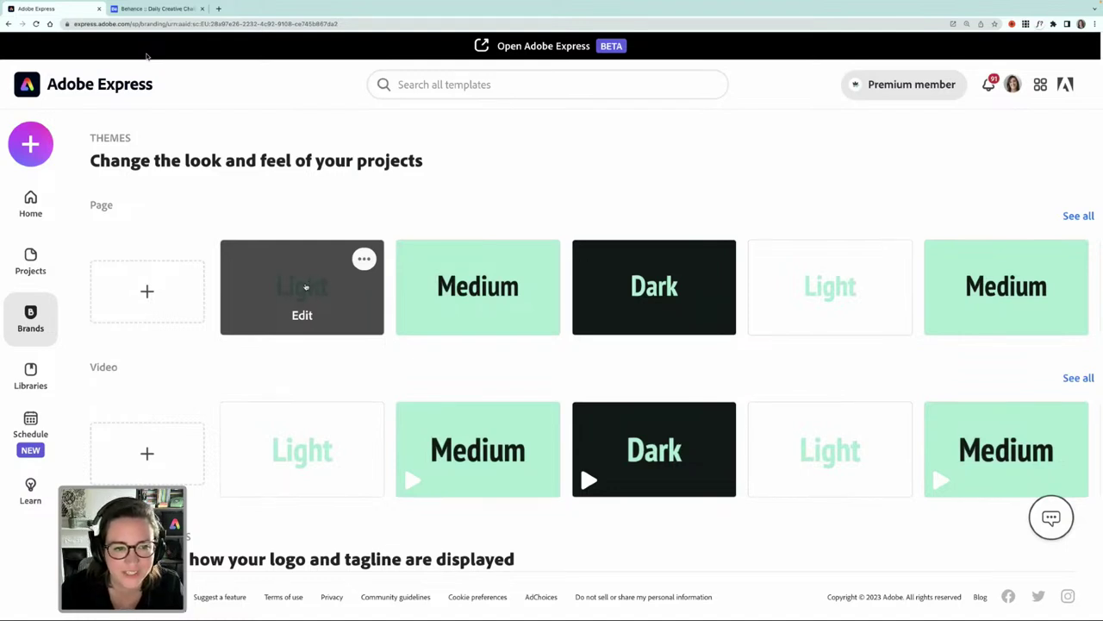
In the Light page theme, make the sample button pill-shaped with a brand pink background
click(301, 293)
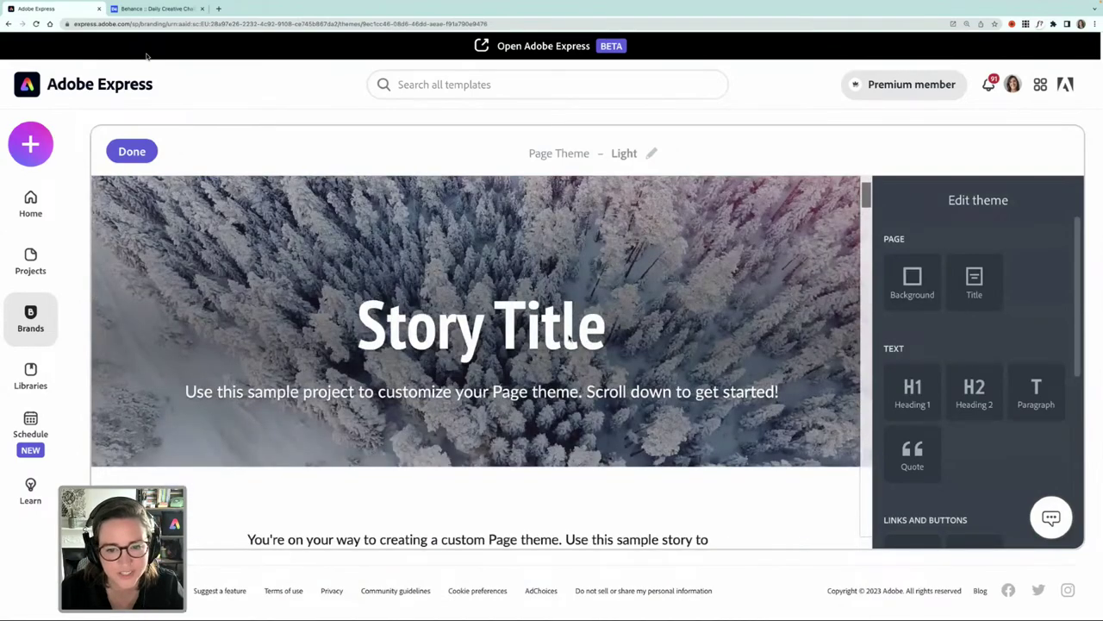
scroll(570, 335, down, 5)
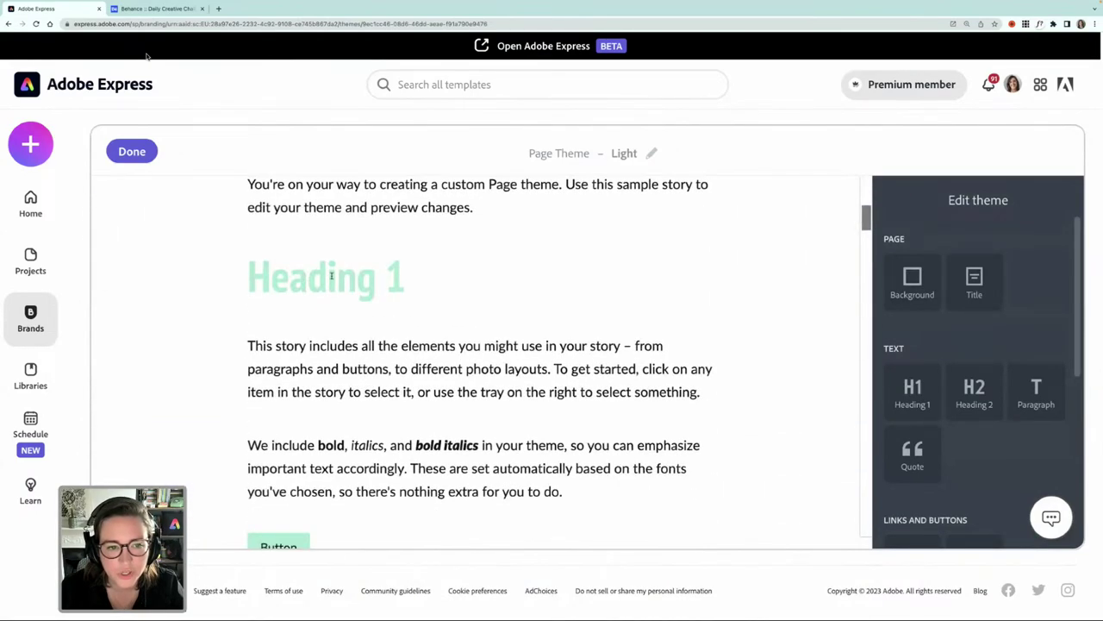
scroll(331, 276, down, 1)
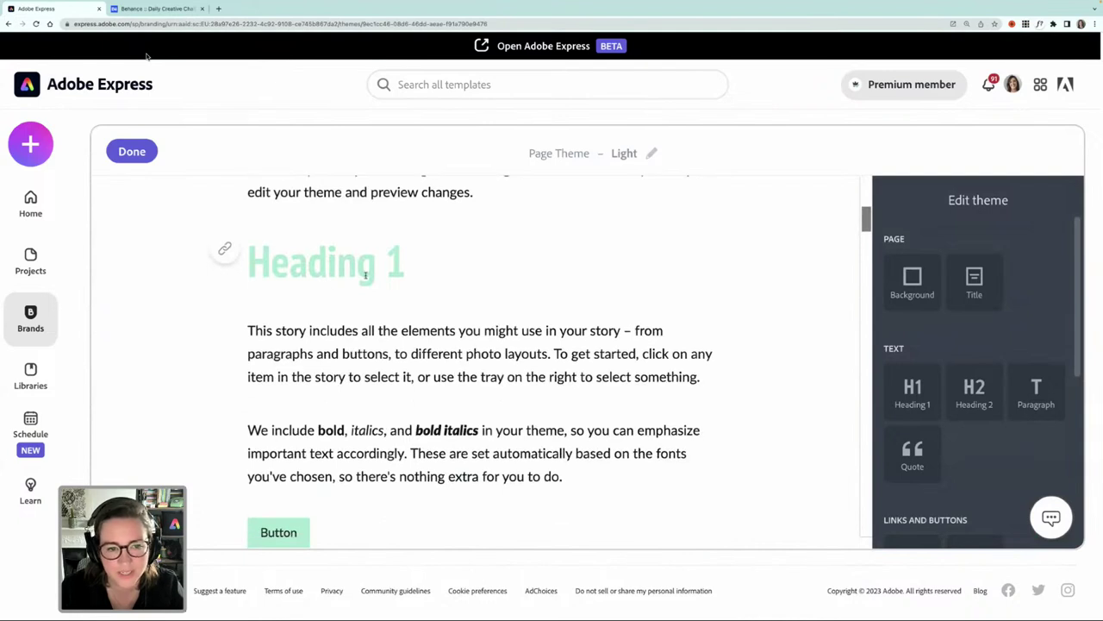
scroll(368, 274, down, 1)
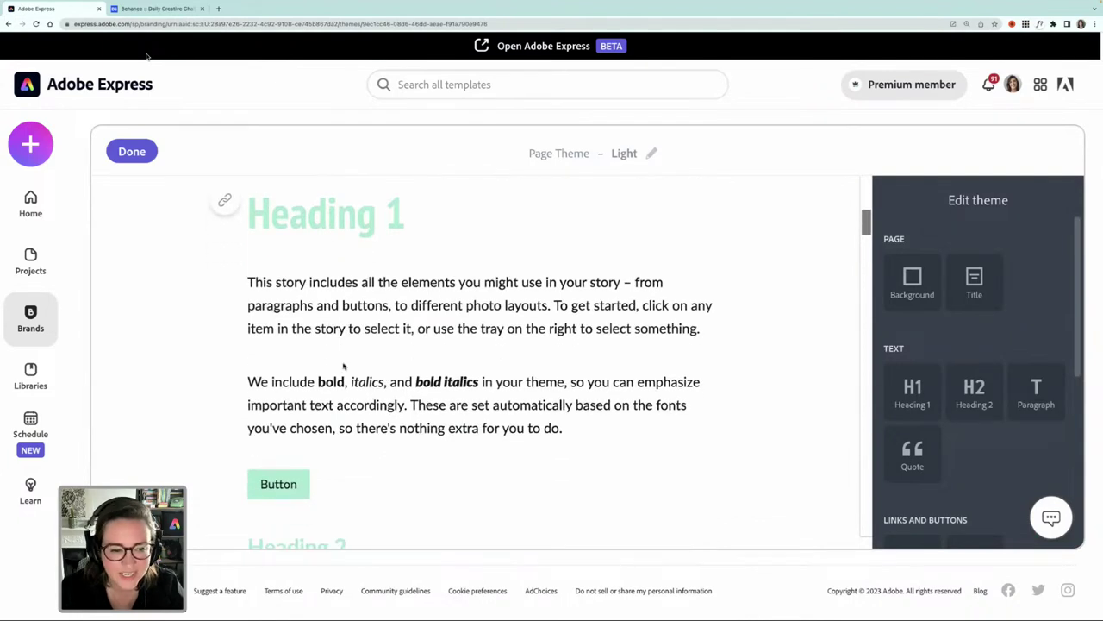
click(303, 475)
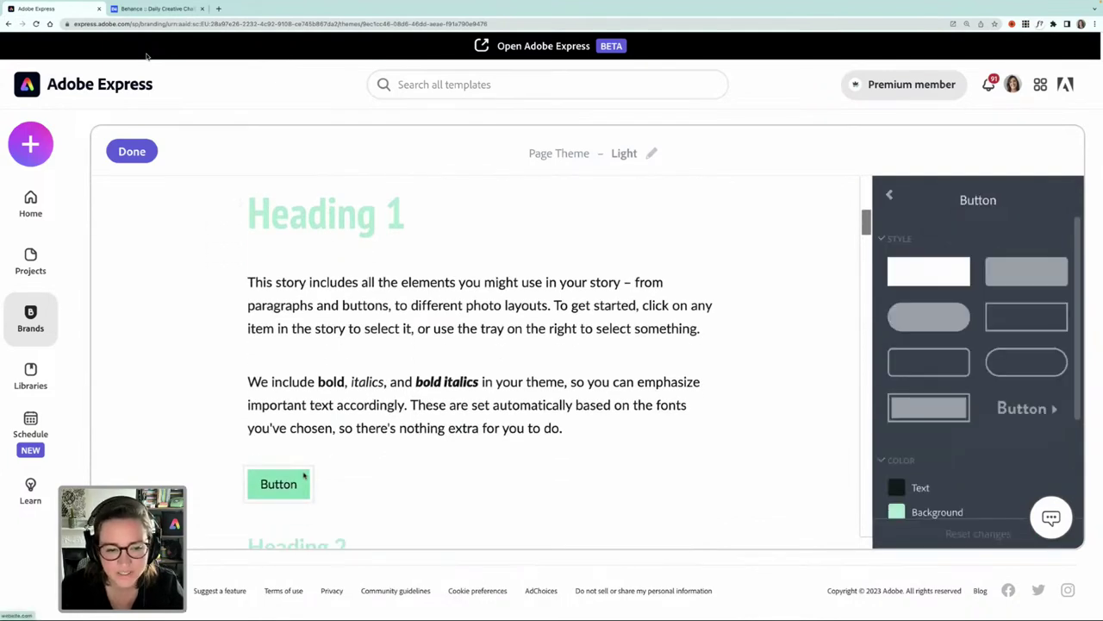
click(906, 324)
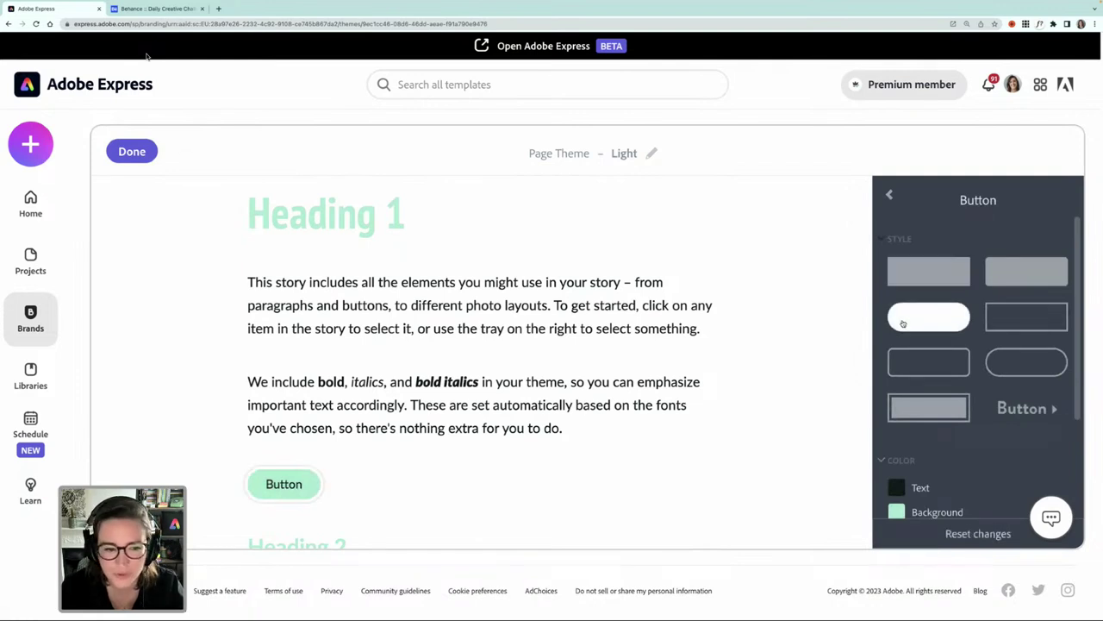
scroll(915, 328, down, 2)
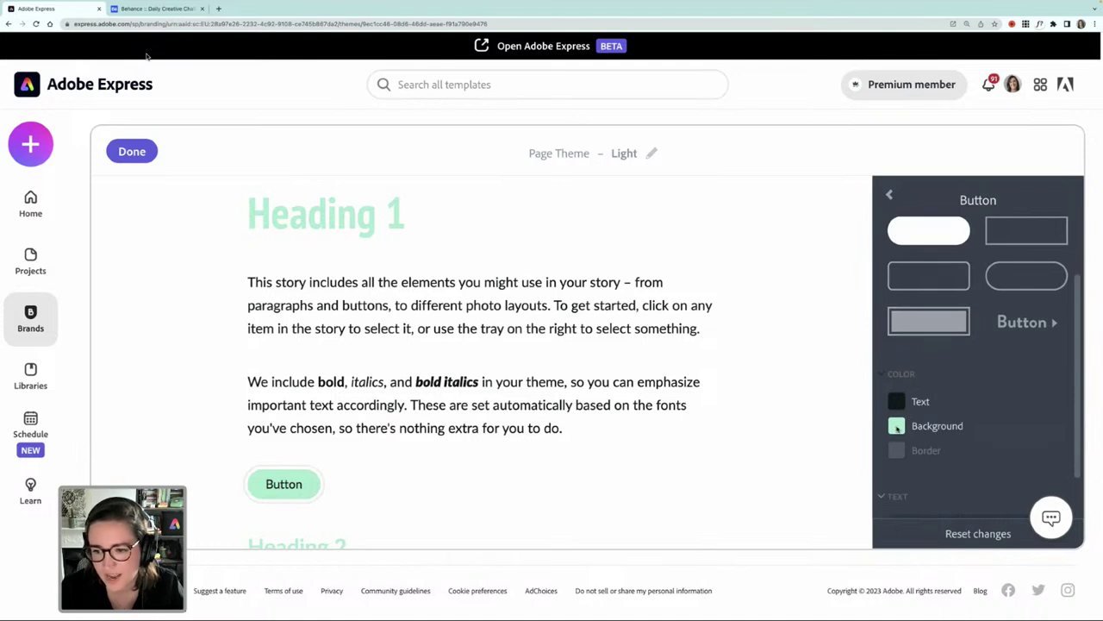
click(896, 426)
click(1058, 278)
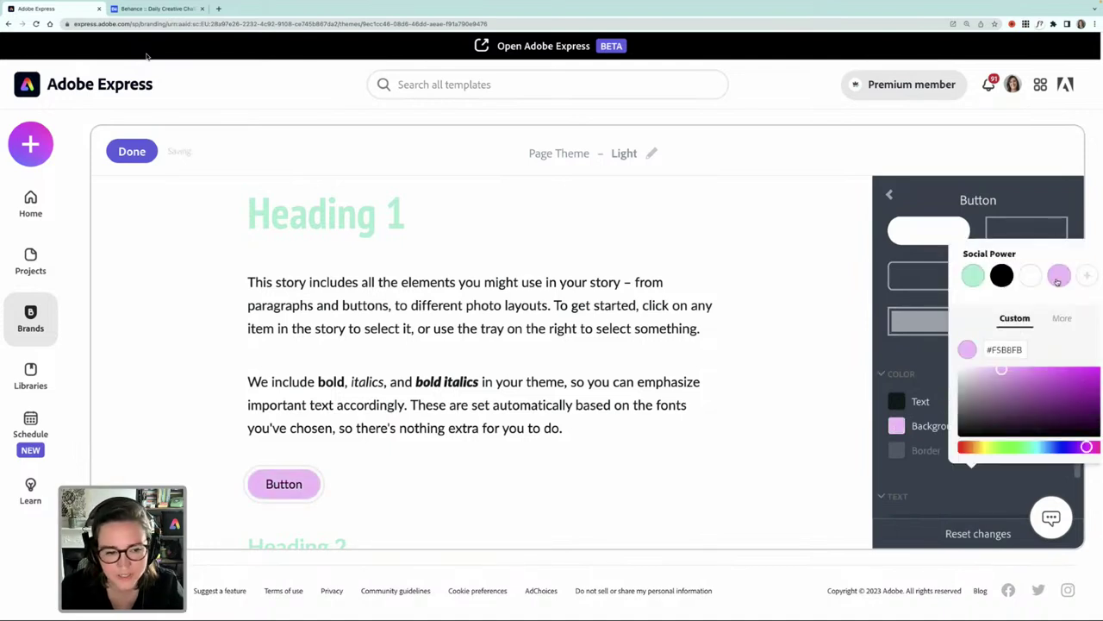
click(748, 488)
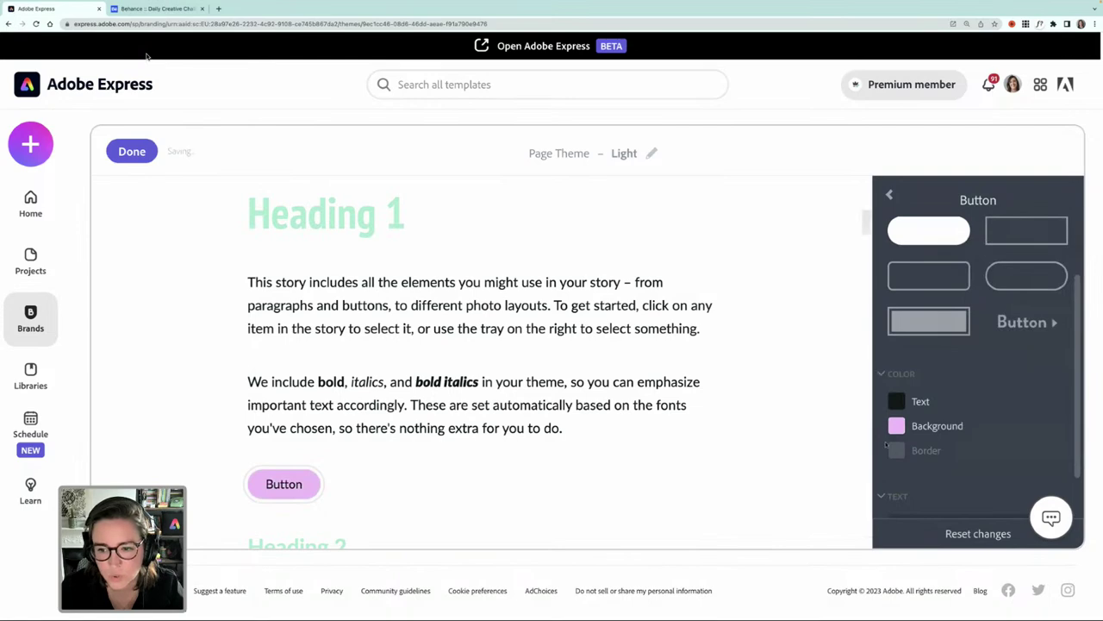
Give the quote block a large quotation-mark style in brand pink
scroll(704, 414, down, 3)
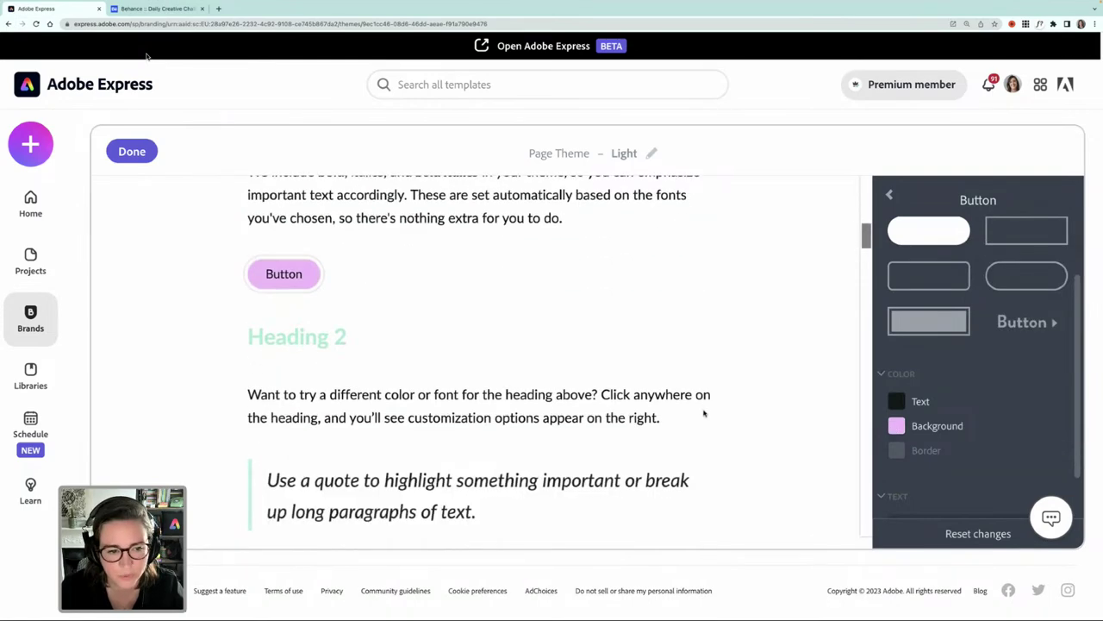
scroll(703, 414, down, 2)
click(443, 334)
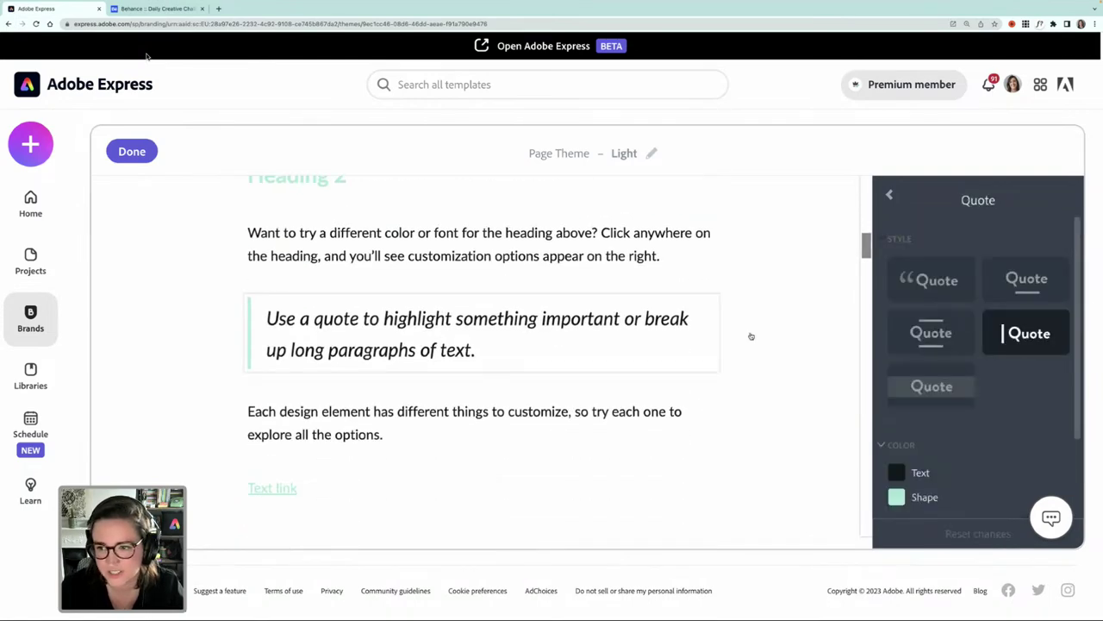
click(928, 287)
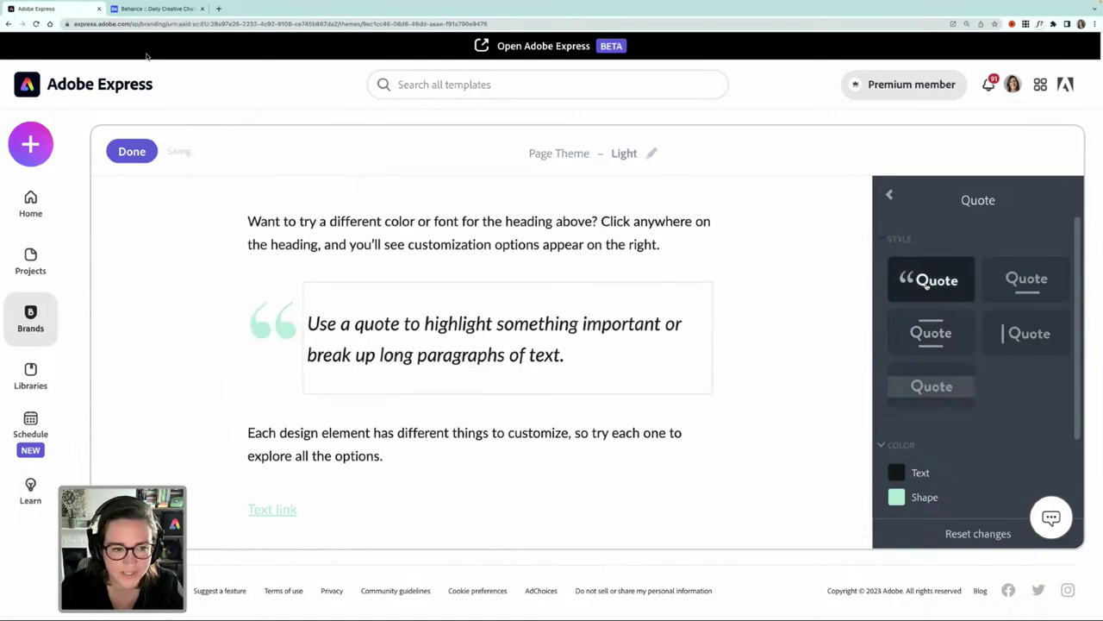
click(897, 497)
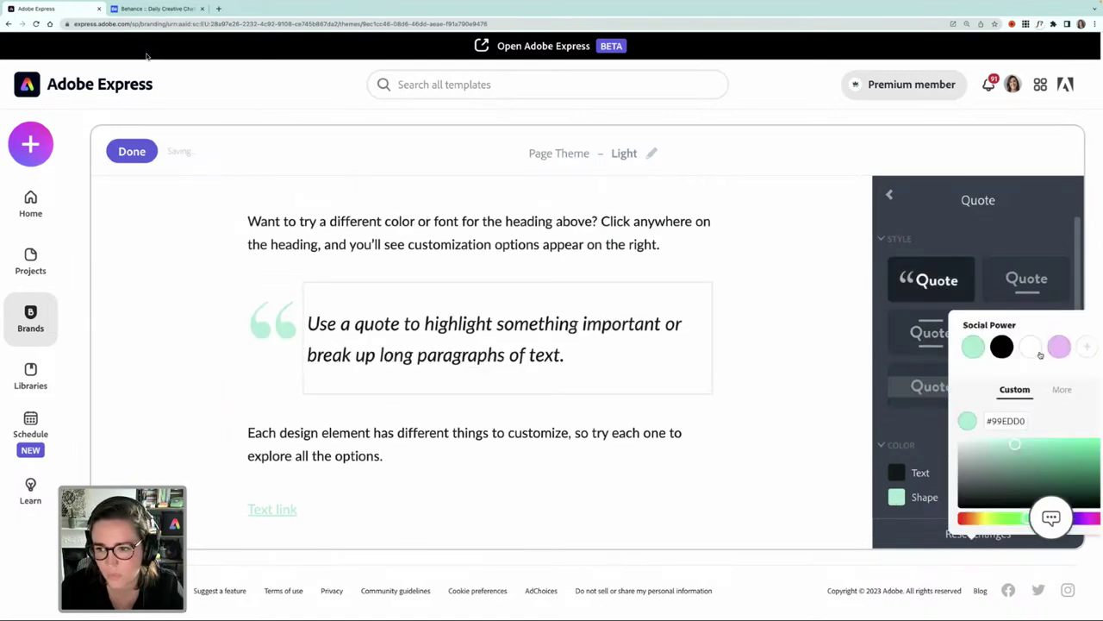
click(1059, 345)
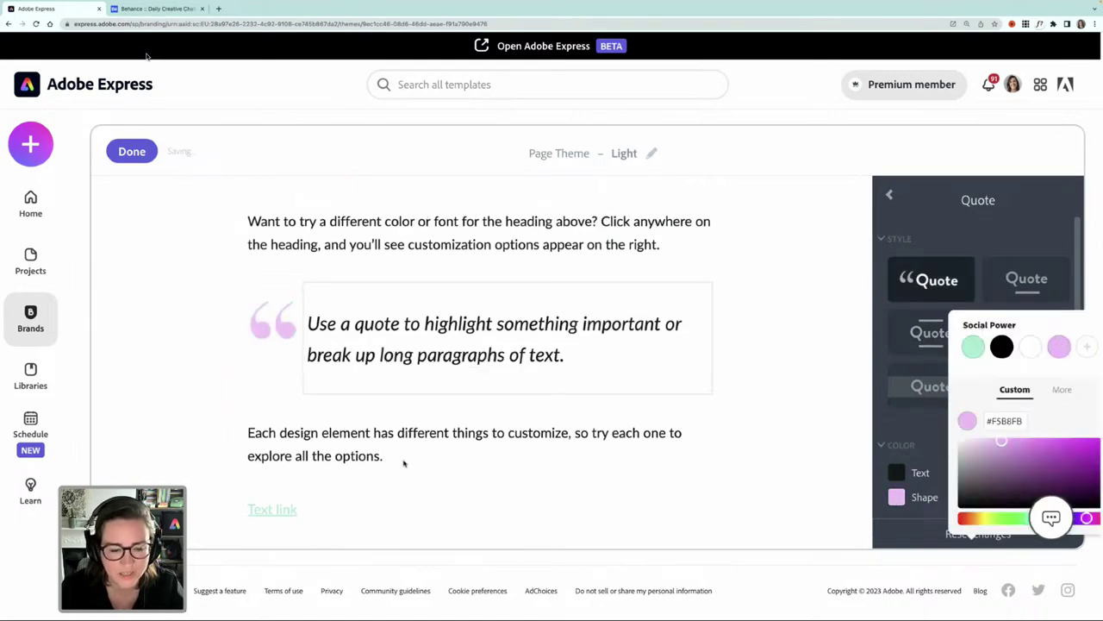
click(488, 473)
Set the beach photo's floating caption background to brand mint green
scroll(538, 469, down, 5)
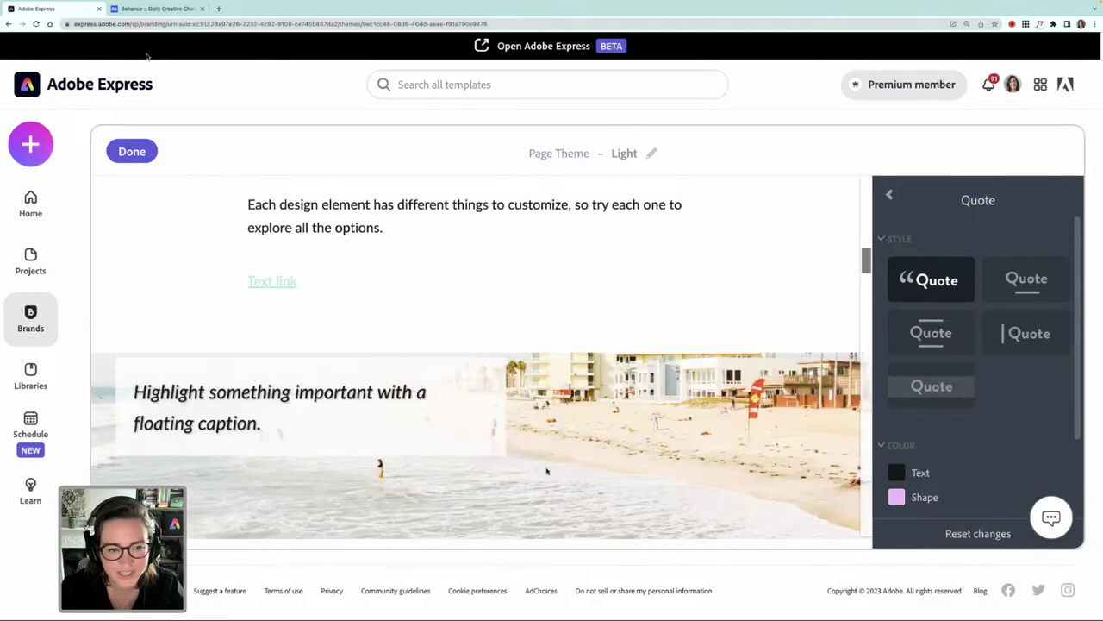
scroll(547, 470, down, 2)
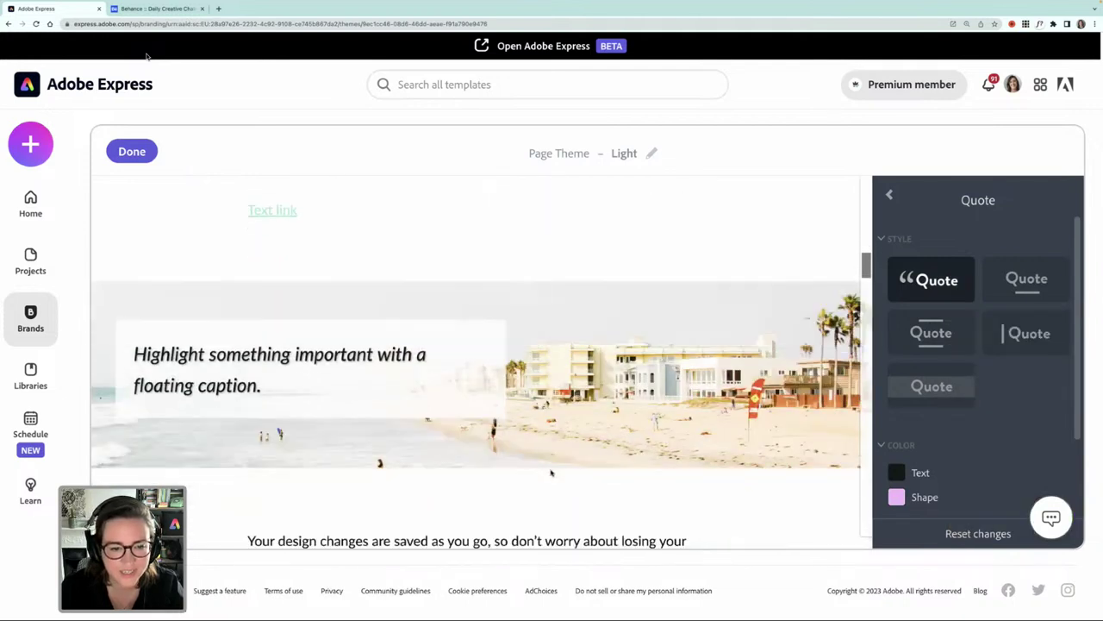
click(389, 385)
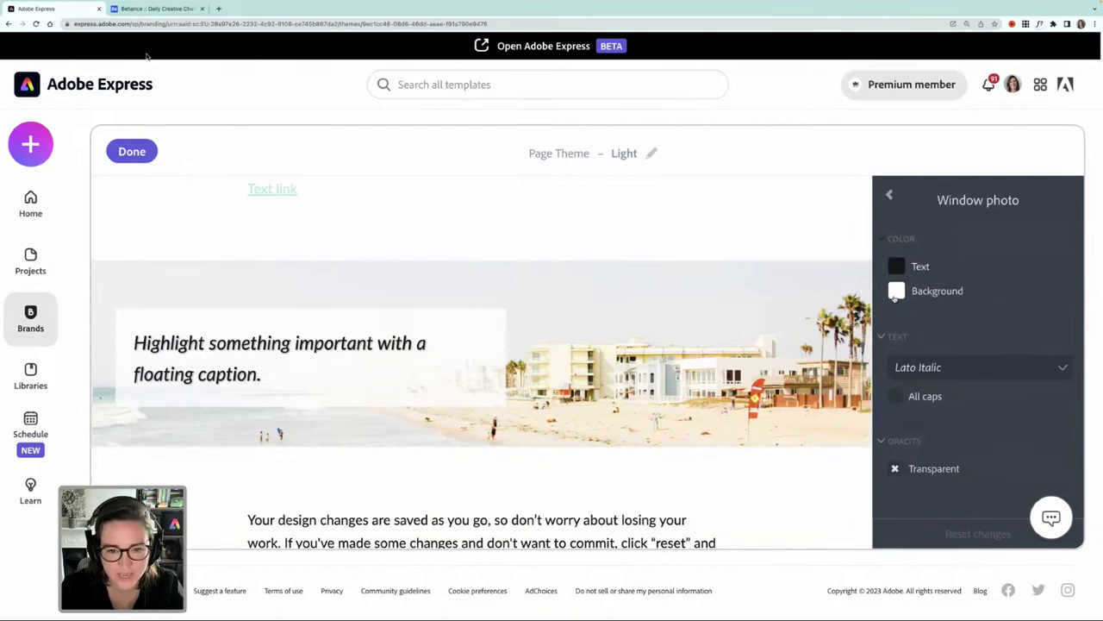
click(896, 293)
click(974, 419)
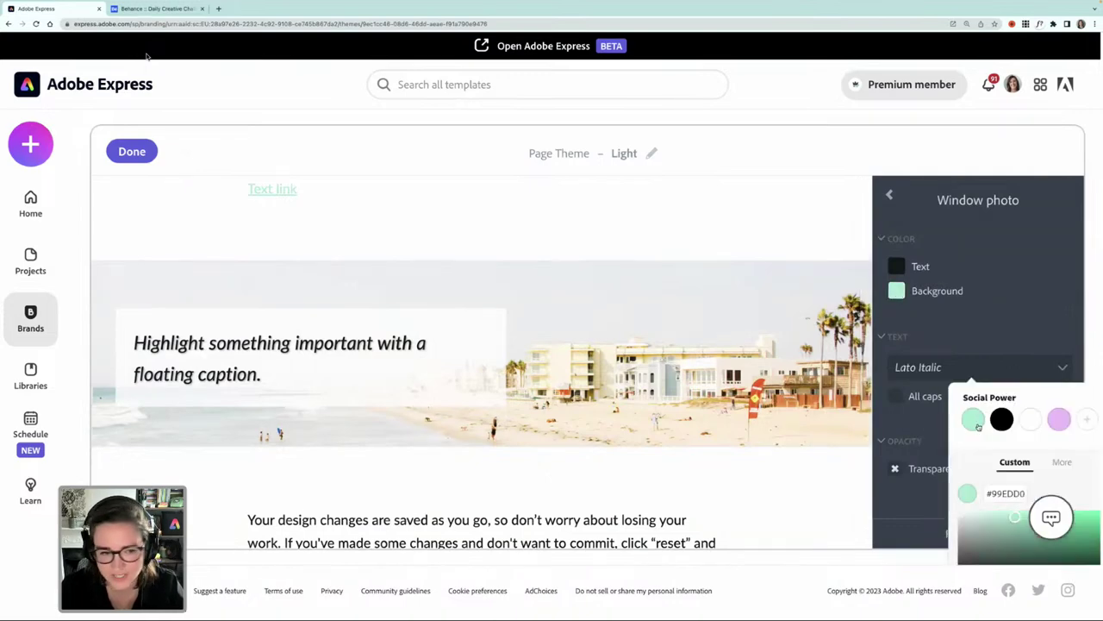
click(603, 250)
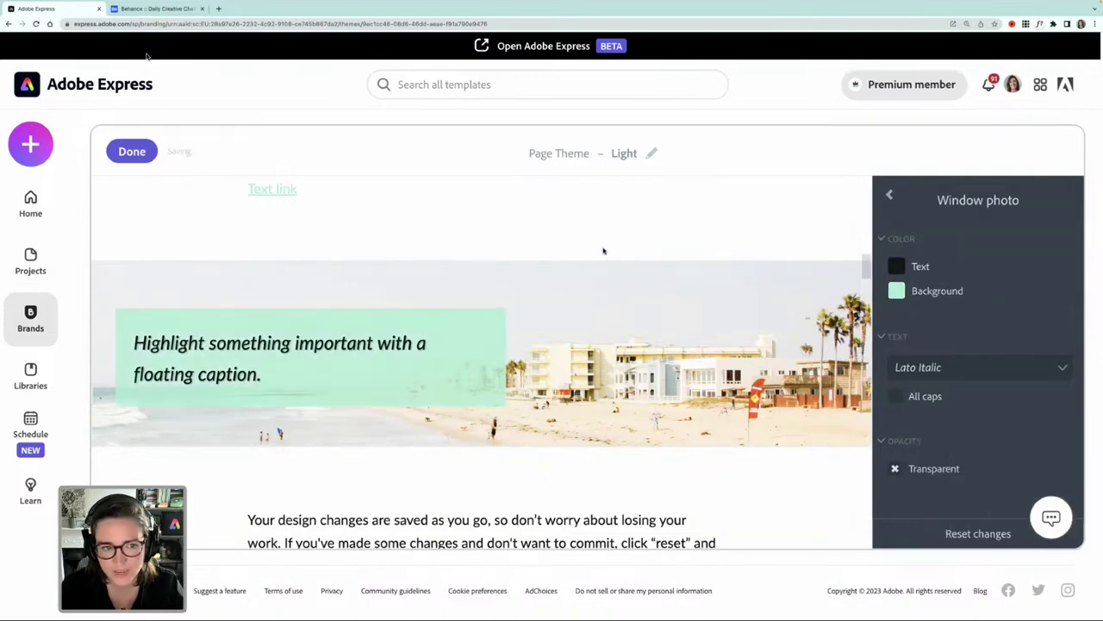
Set the full-screen coastal photo's caption background to lavender #F5B8FB
scroll(620, 288, down, 5)
scroll(622, 287, down, 6)
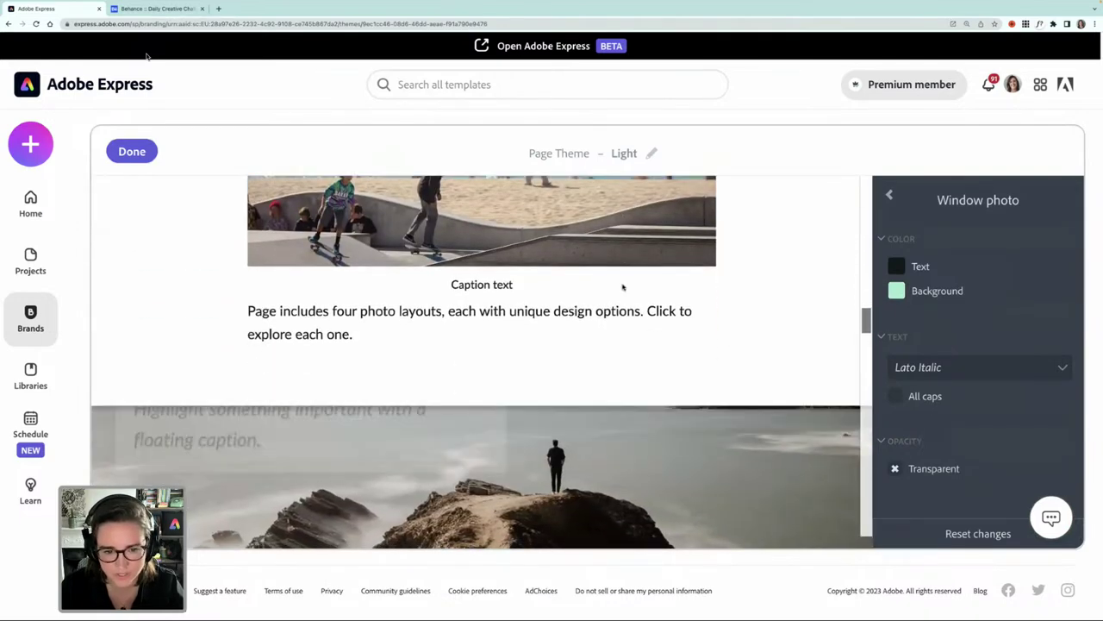
scroll(623, 287, down, 5)
click(461, 341)
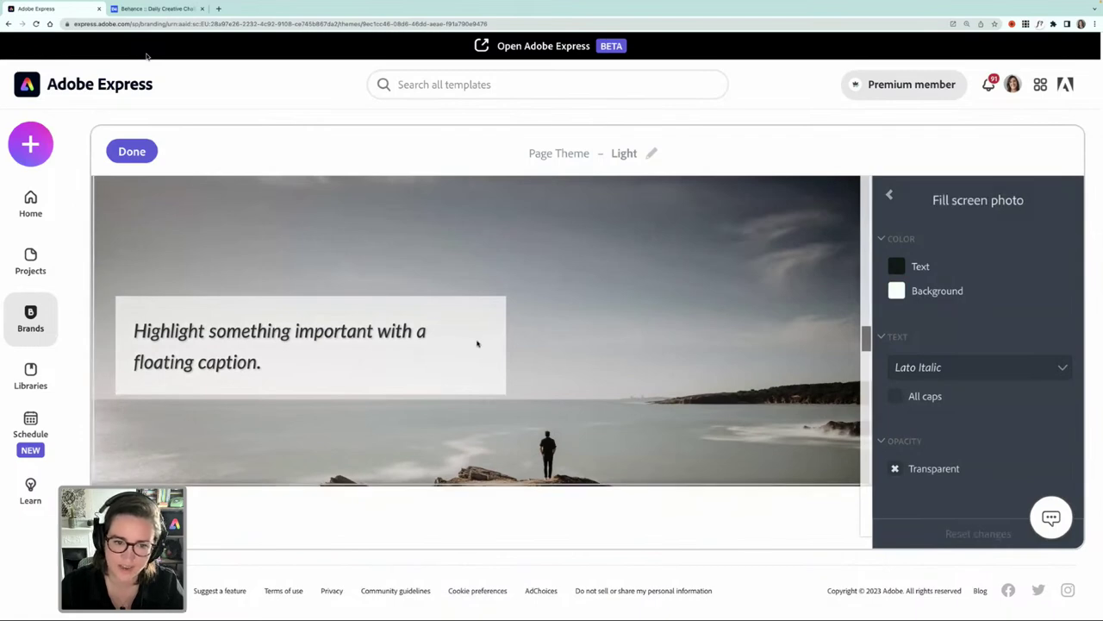
click(897, 290)
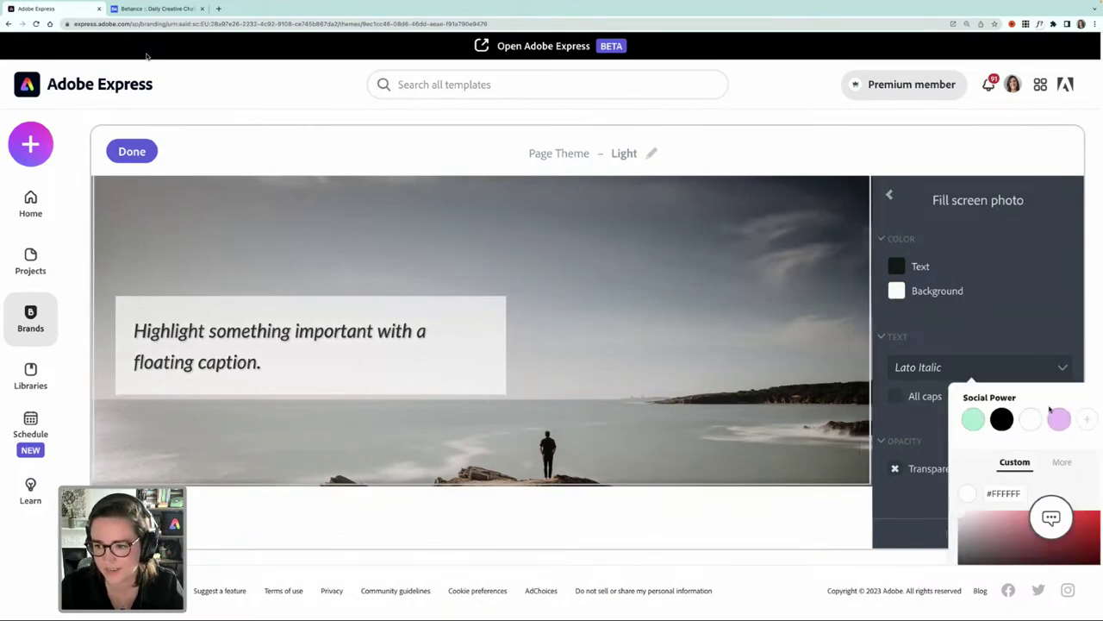
click(1056, 420)
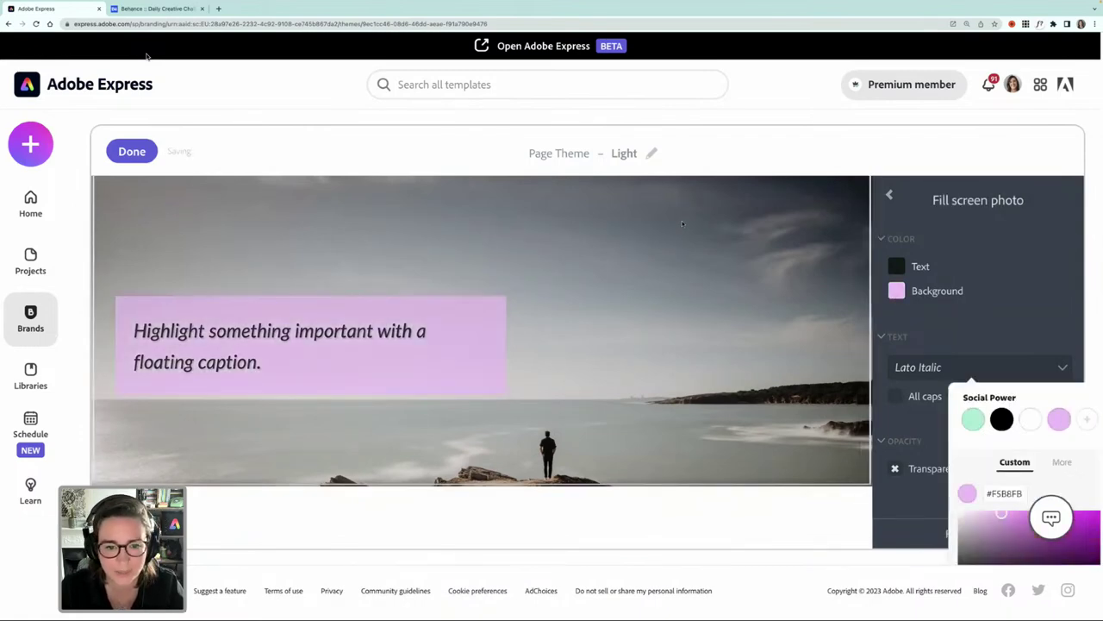
scroll(682, 225, down, 1)
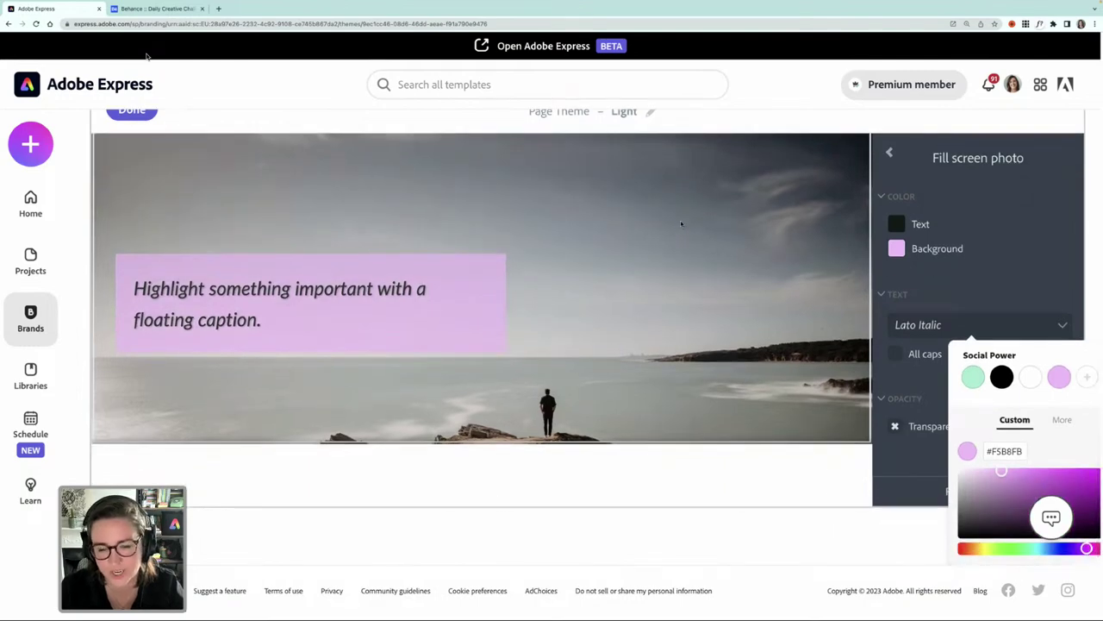
scroll(682, 224, up, 1)
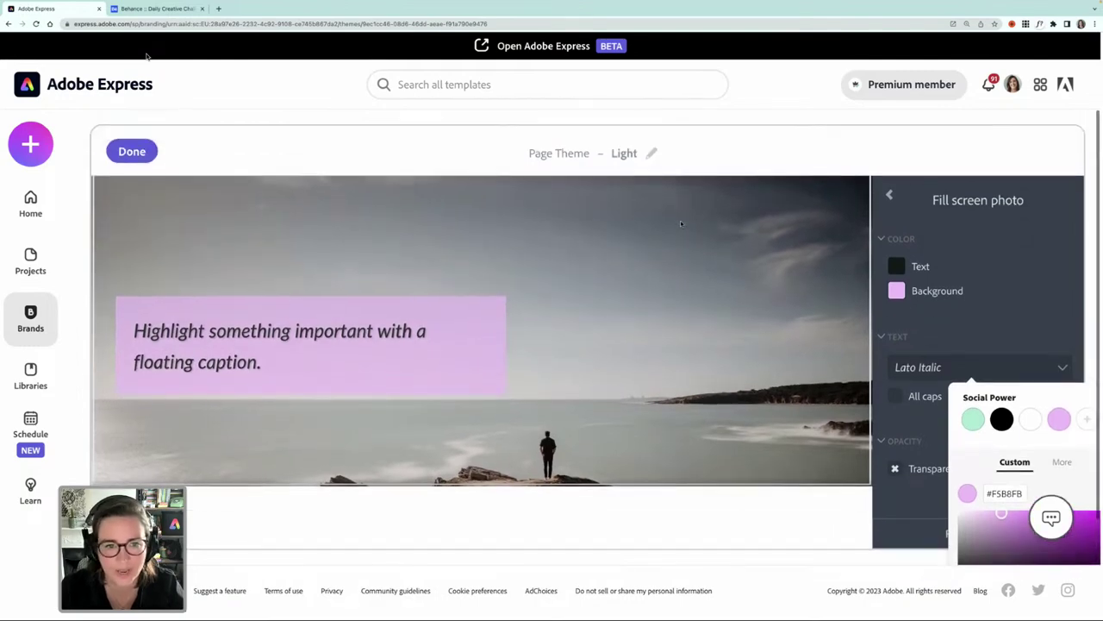
click(132, 153)
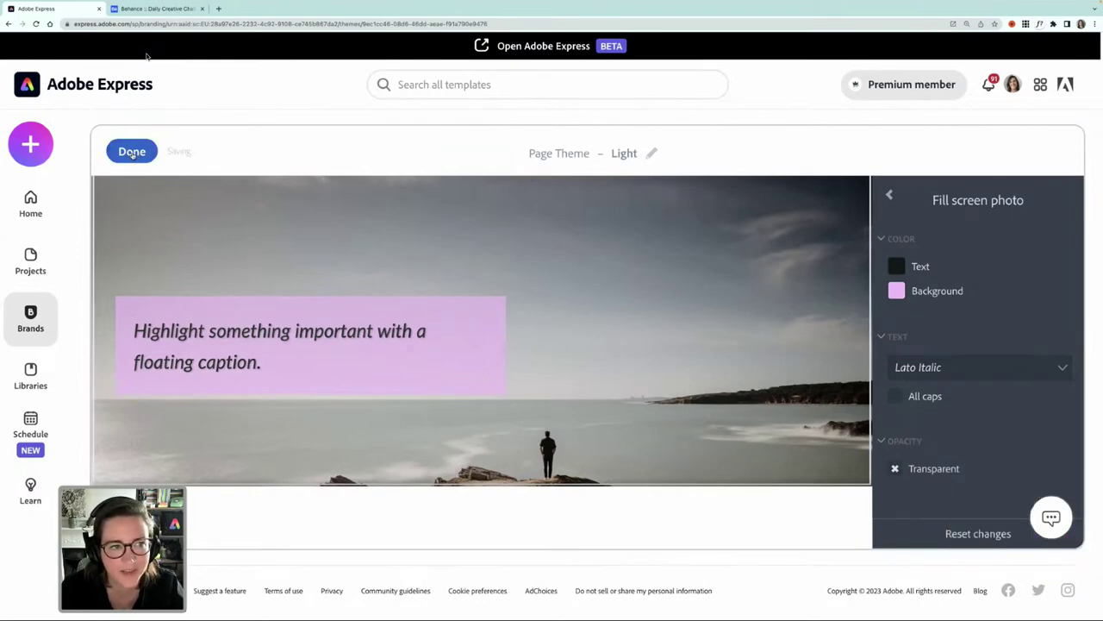
Scroll down to Themes and edit the Light video theme card
scroll(316, 264, down, 5)
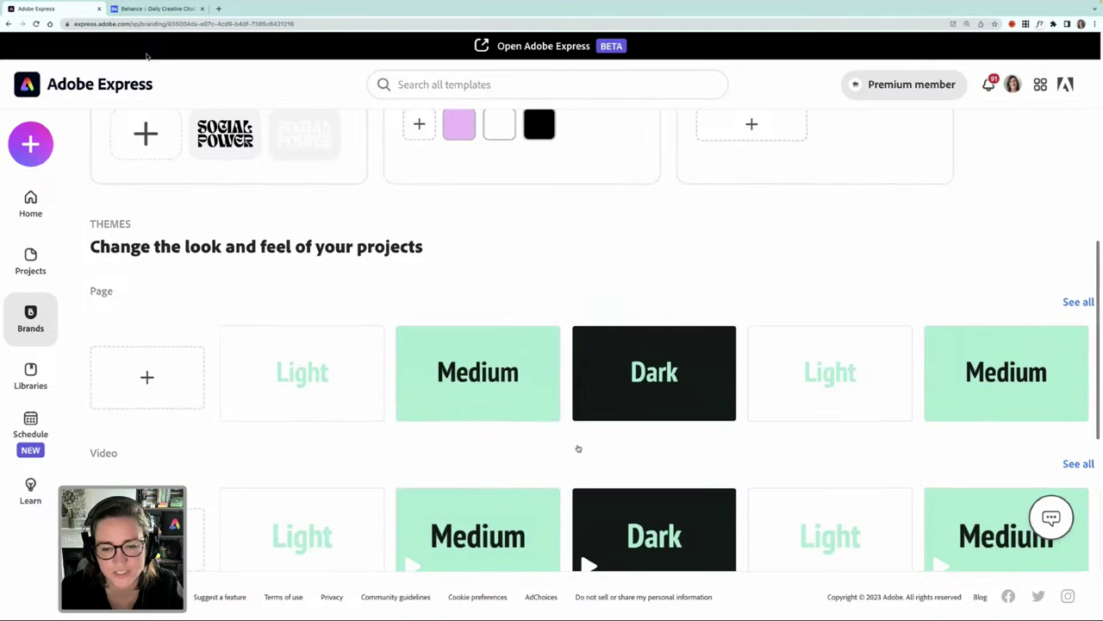
scroll(578, 448, down, 1)
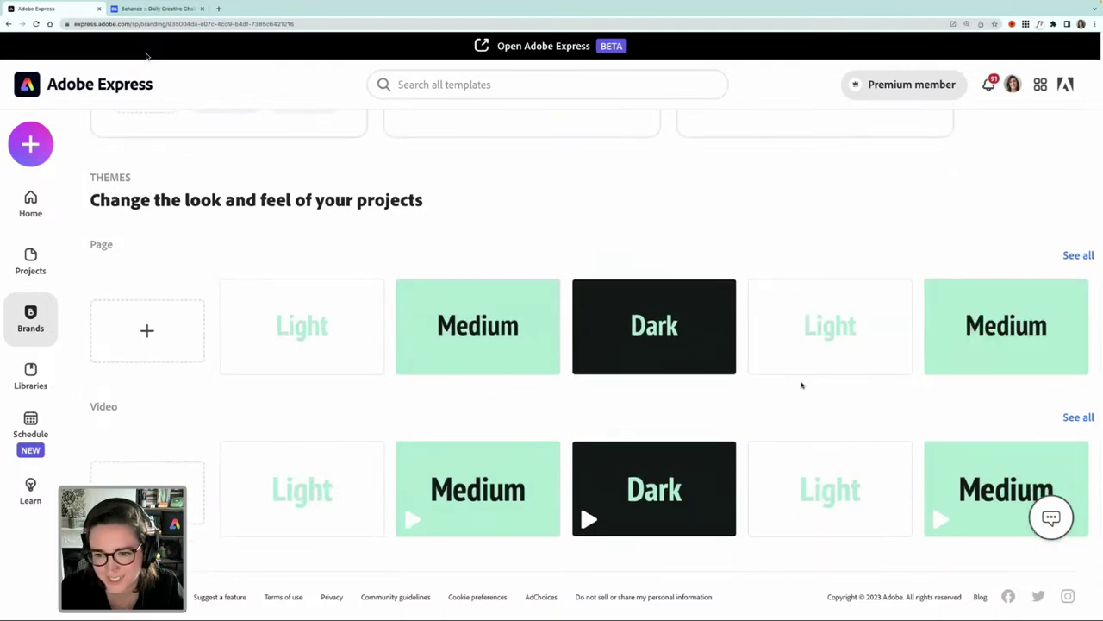
scroll(668, 403, down, 1)
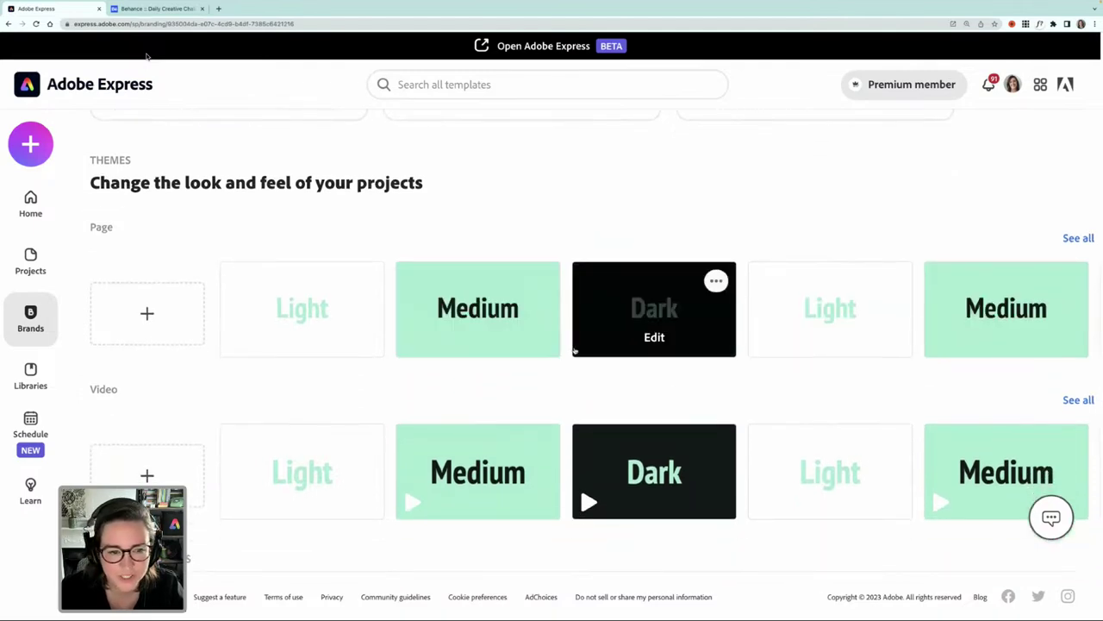
scroll(575, 351, down, 3)
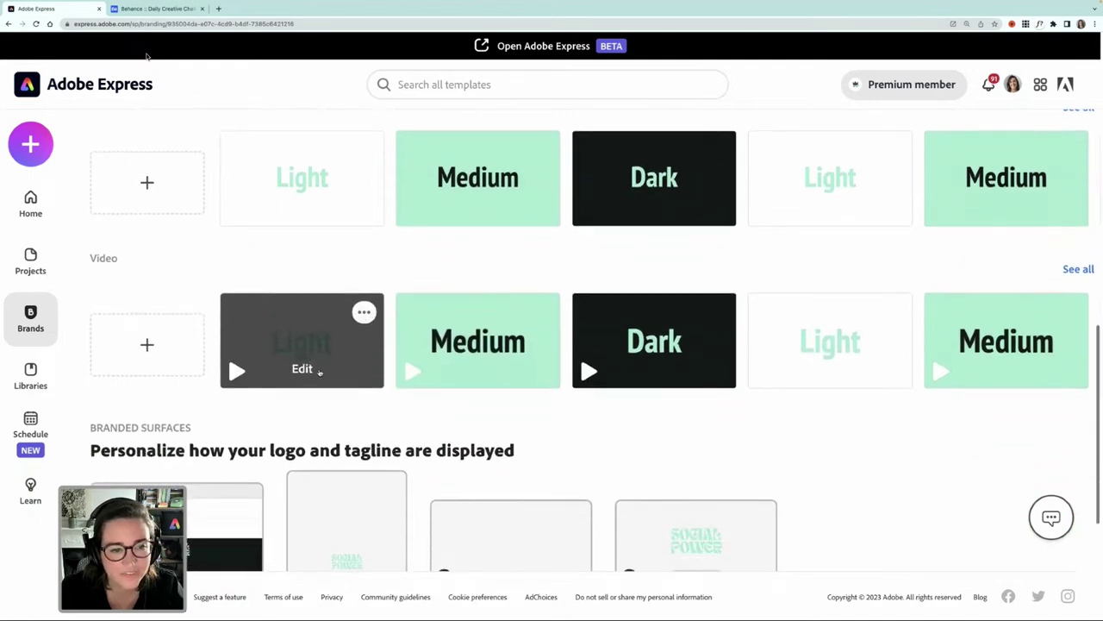
click(308, 364)
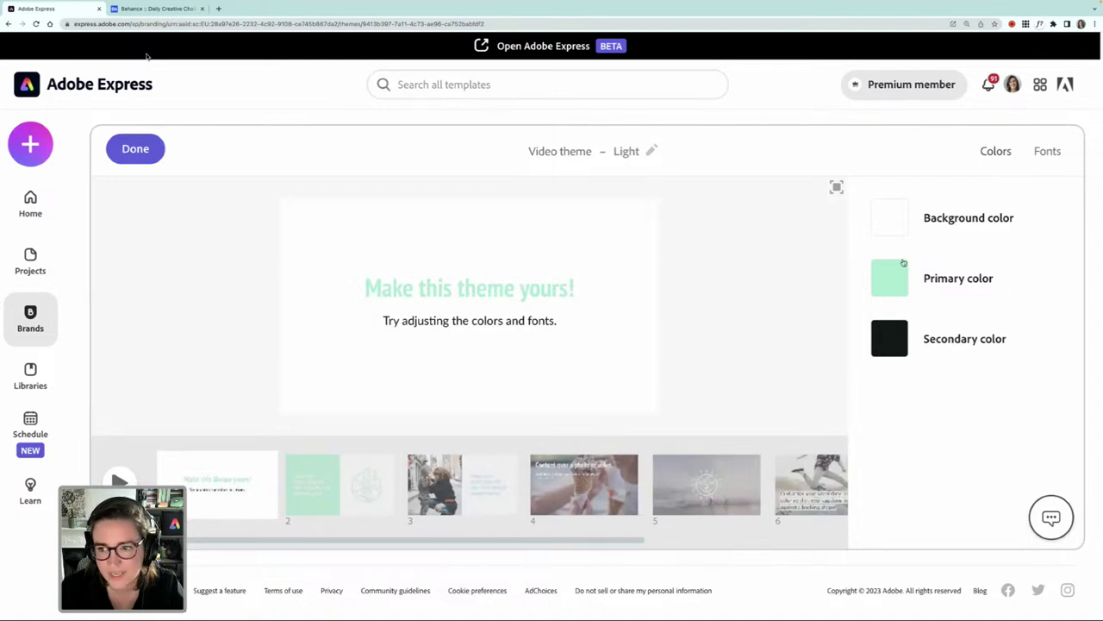
Set the video theme's secondary colour to lavender and its background to black
click(891, 339)
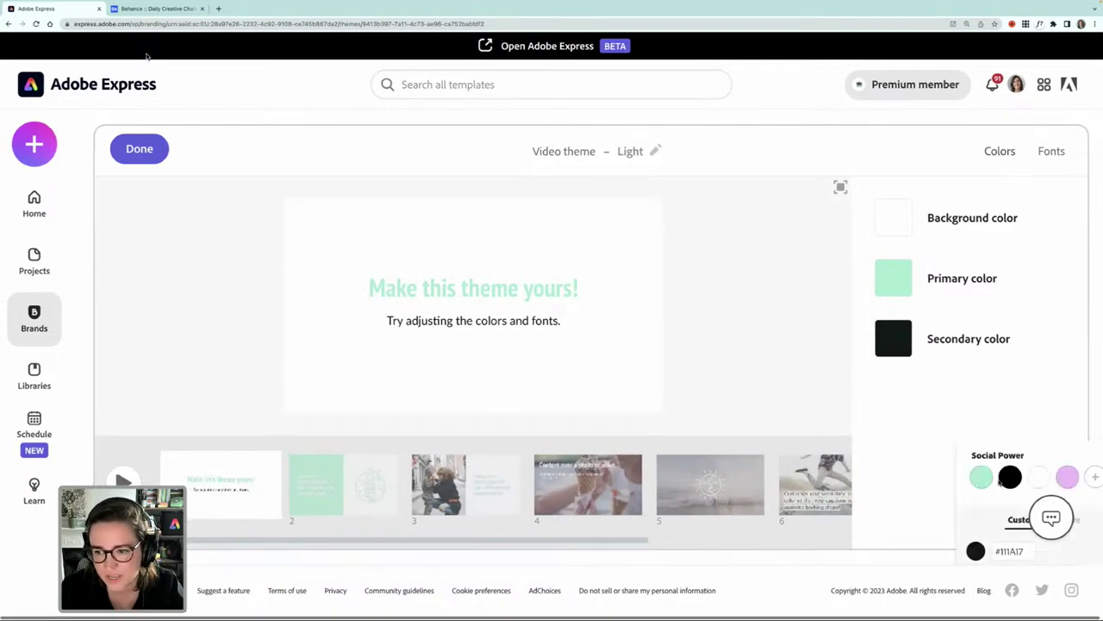
click(1065, 476)
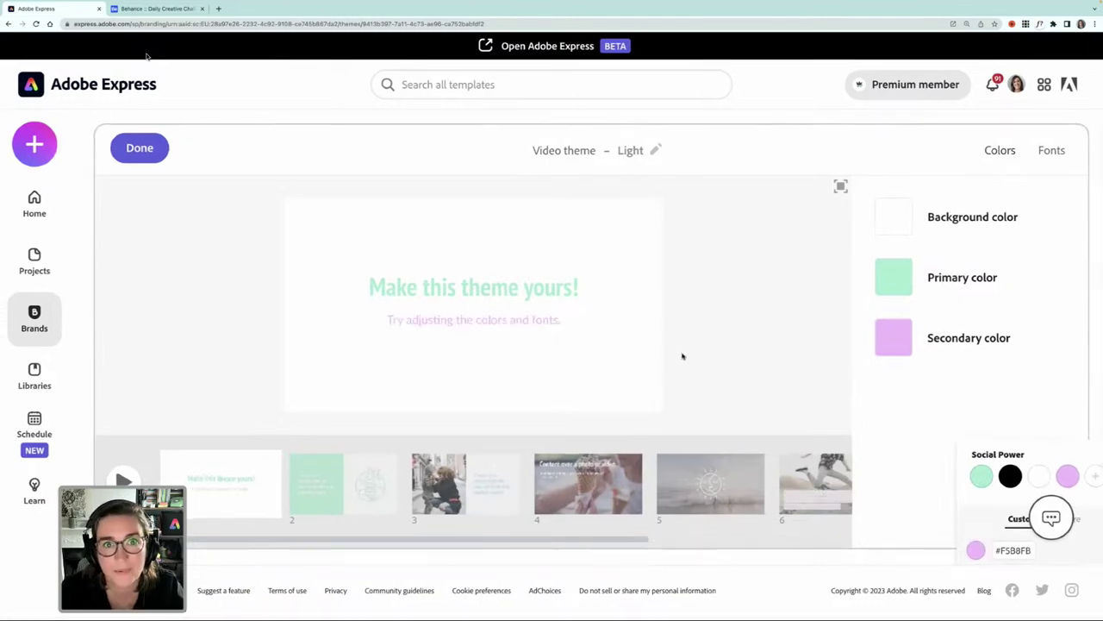
click(682, 356)
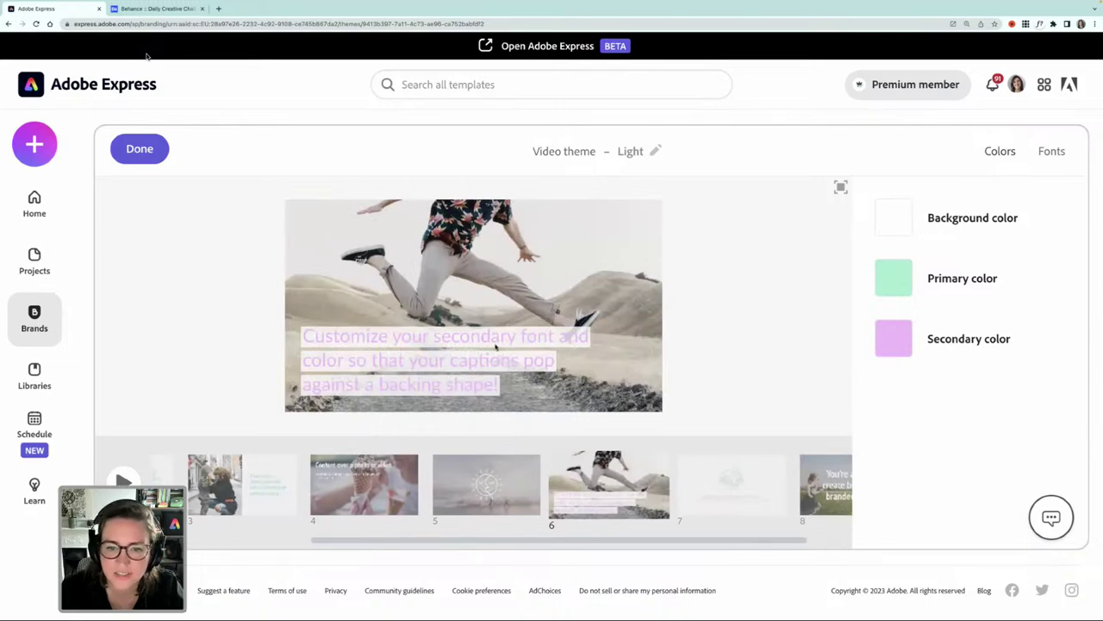
click(893, 223)
click(1014, 360)
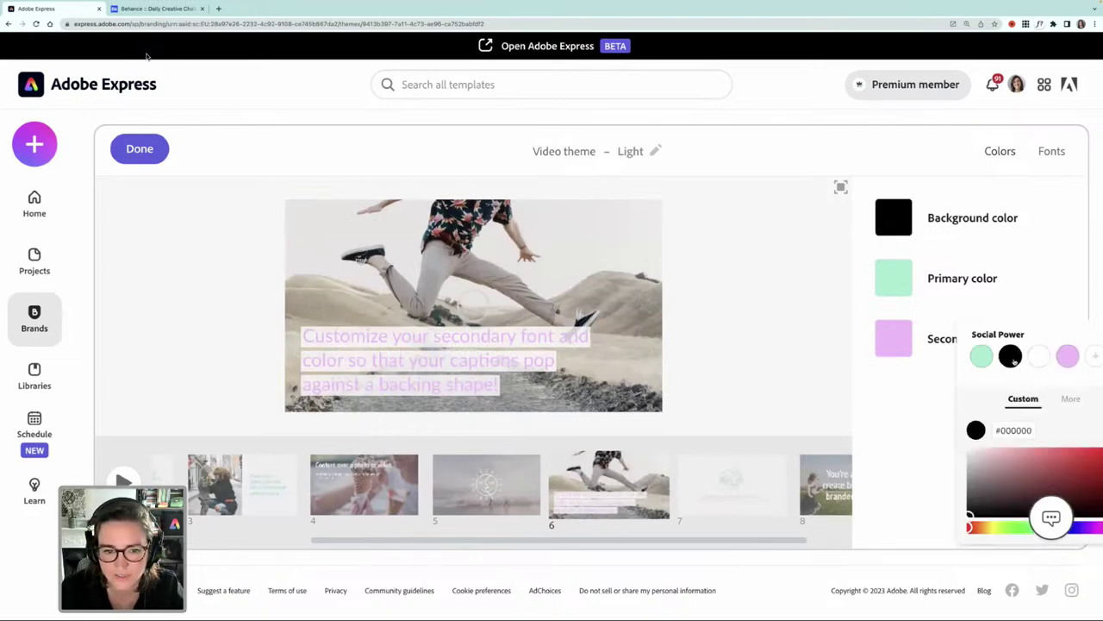
click(903, 283)
Check the primary and secondary colour options, then finish the Light video theme
click(900, 281)
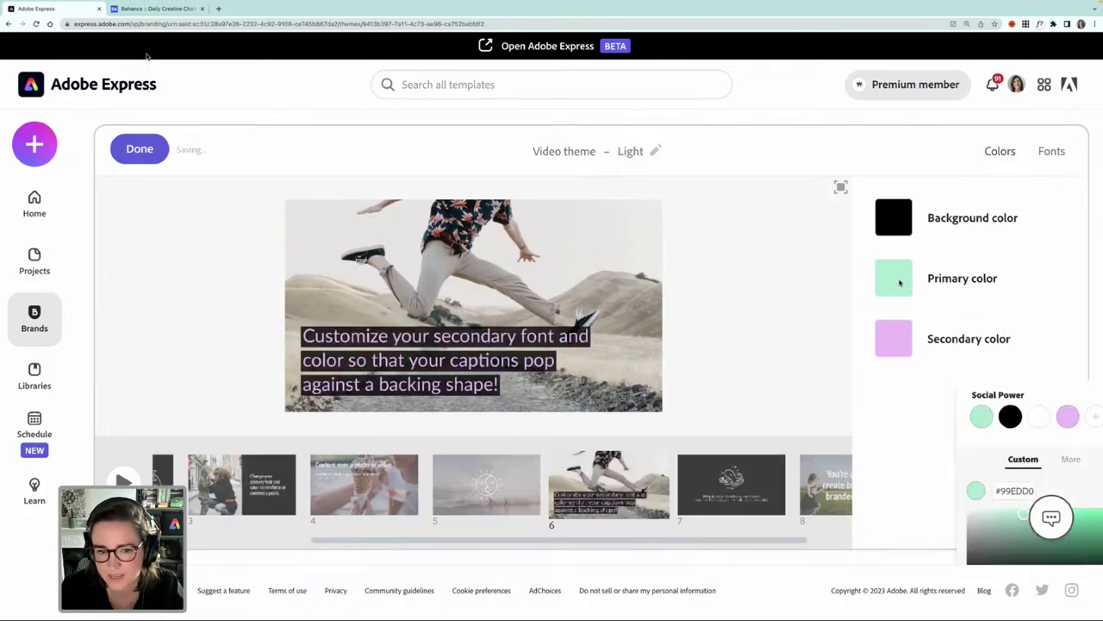
click(890, 337)
click(891, 341)
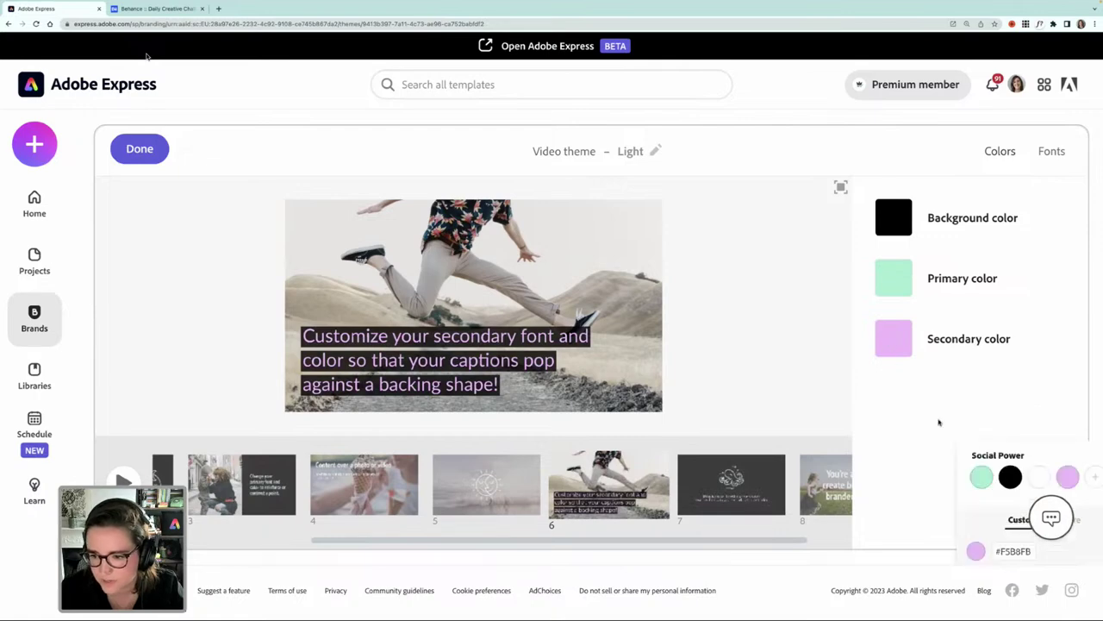
click(766, 336)
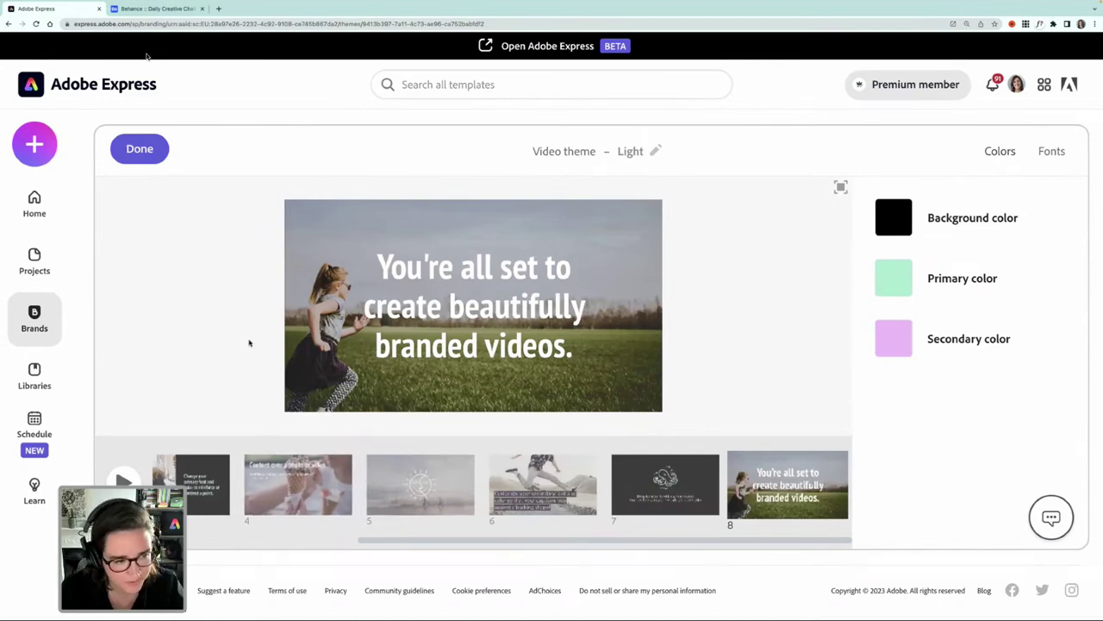
click(140, 150)
Edit the Logo branded surface to use the purple stacked Social Power logo
scroll(422, 379, down, 10)
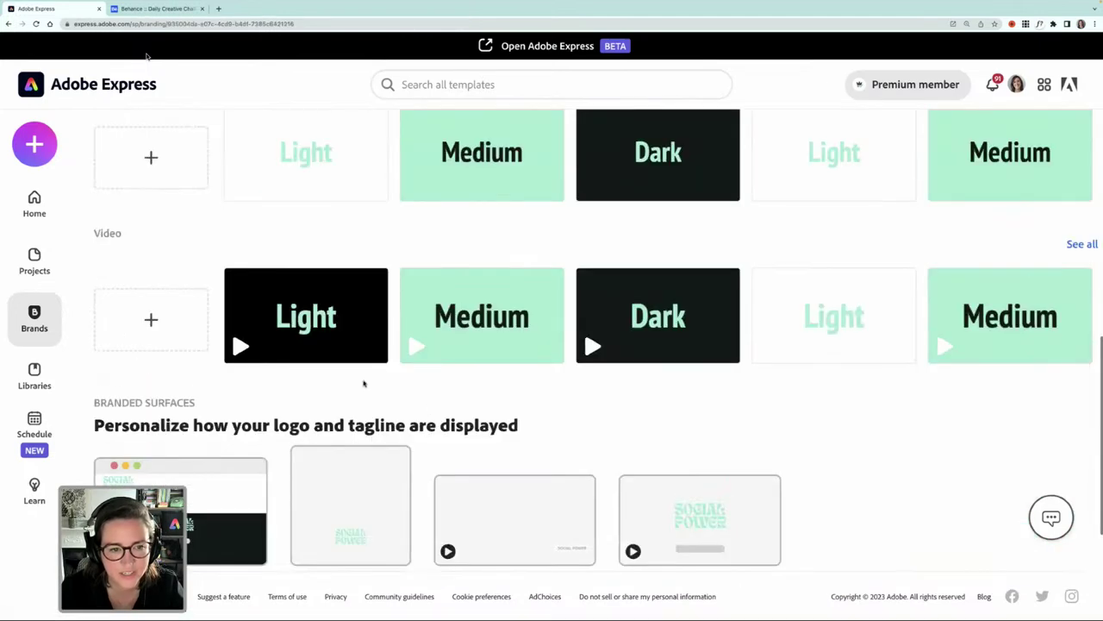
scroll(591, 370, up, 1)
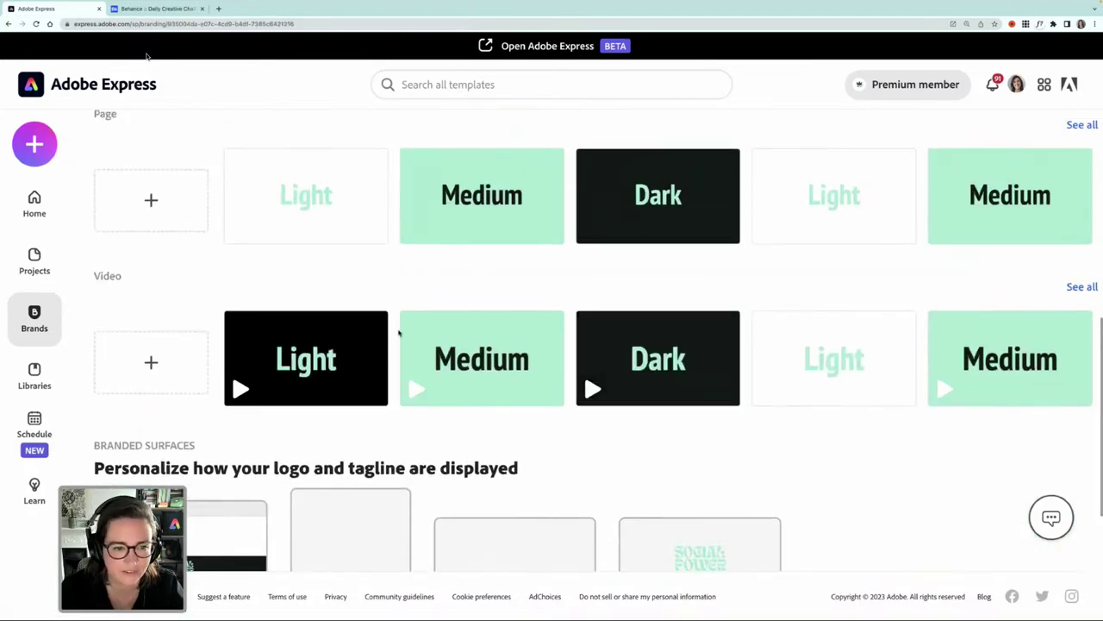
scroll(459, 388, down, 1)
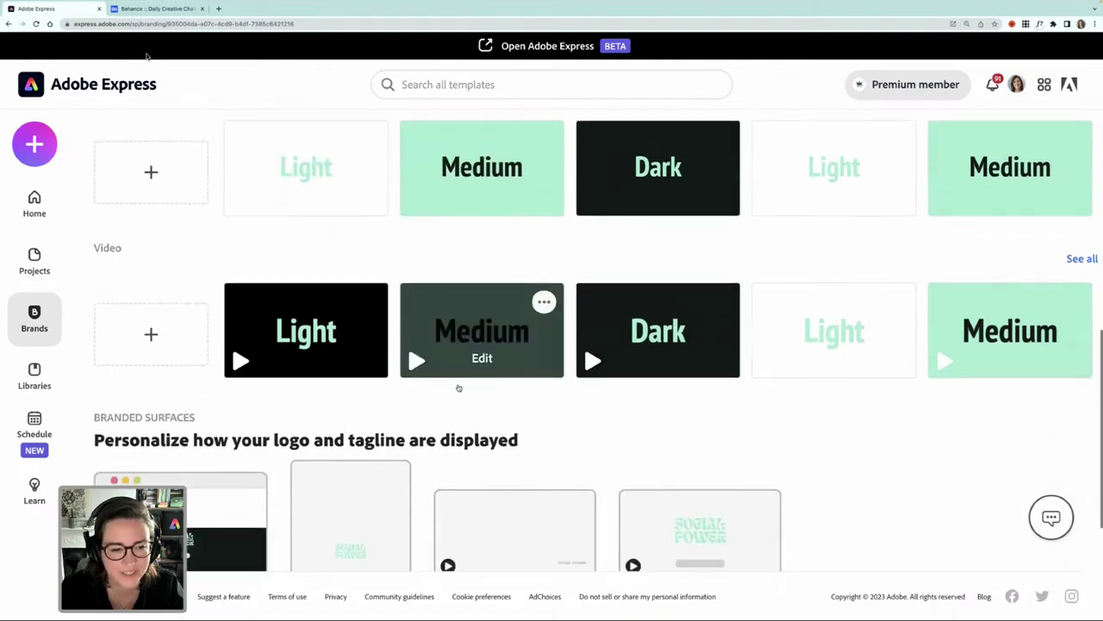
scroll(459, 388, down, 3)
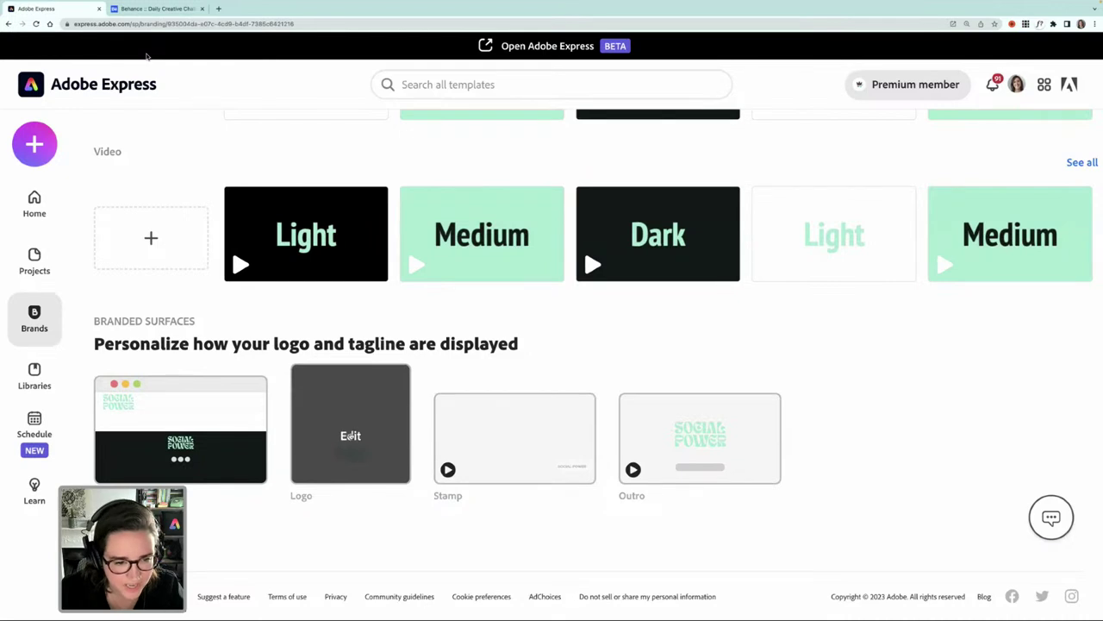
click(350, 437)
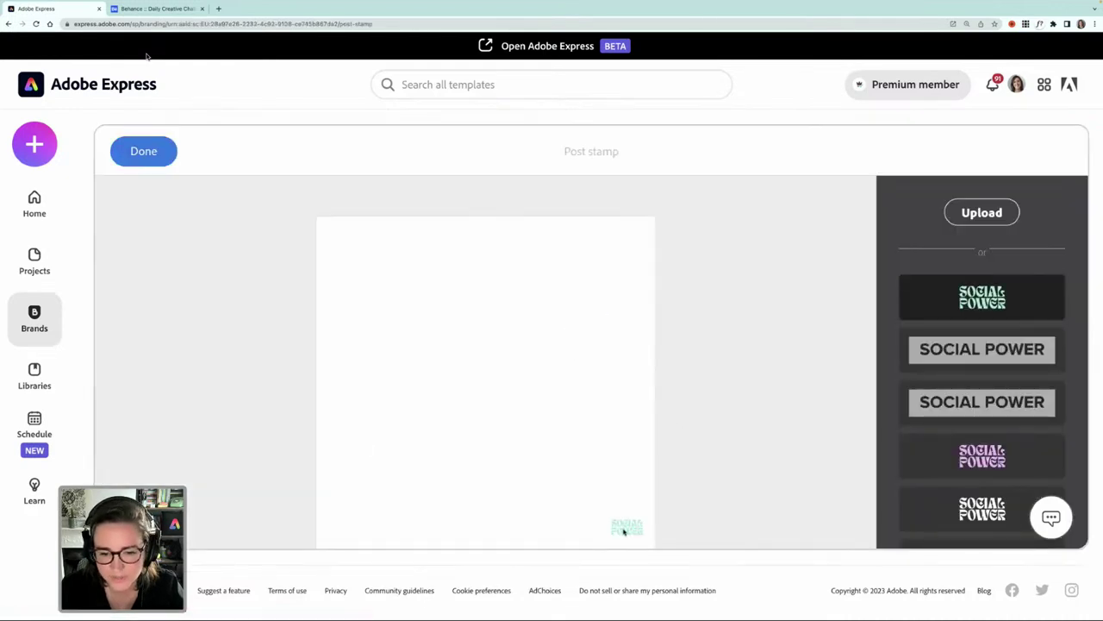
click(978, 462)
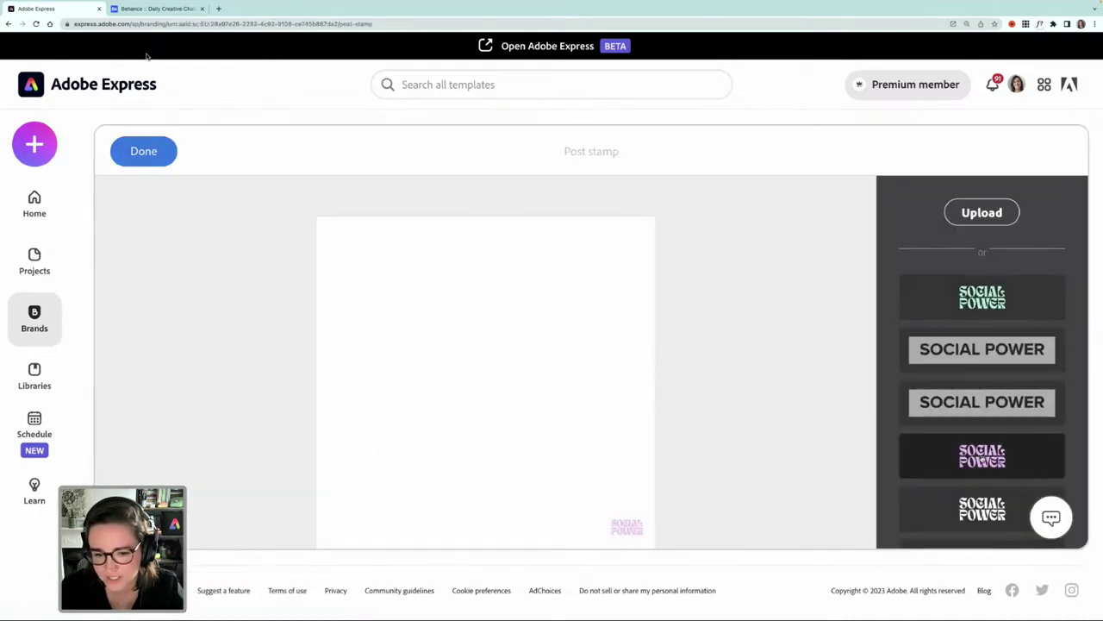
click(144, 152)
scroll(466, 353, down, 10)
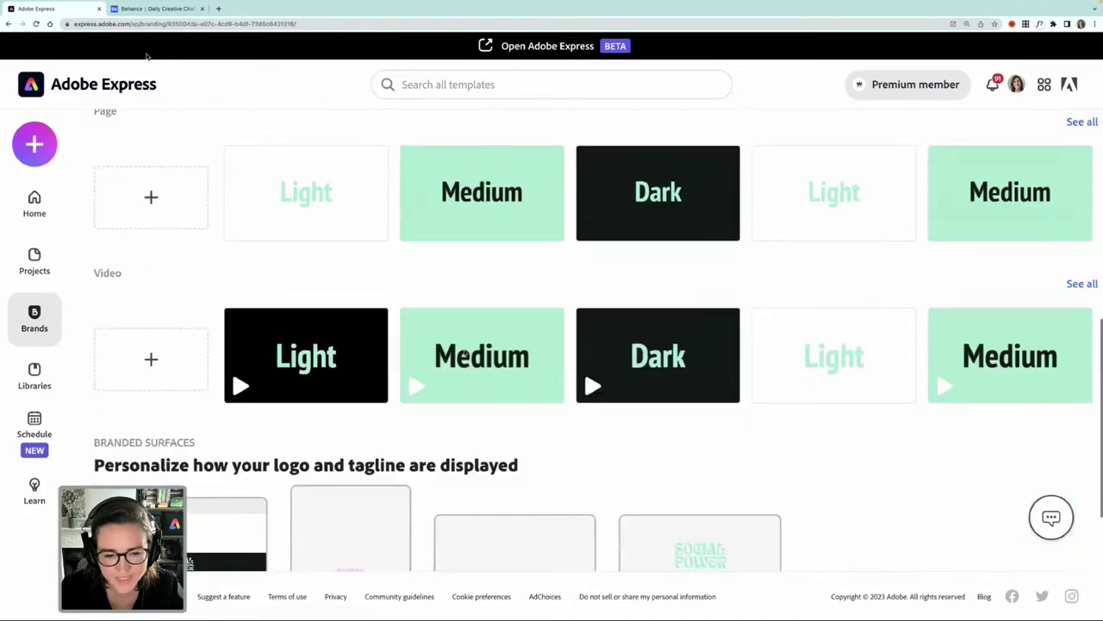
scroll(465, 355, down, 3)
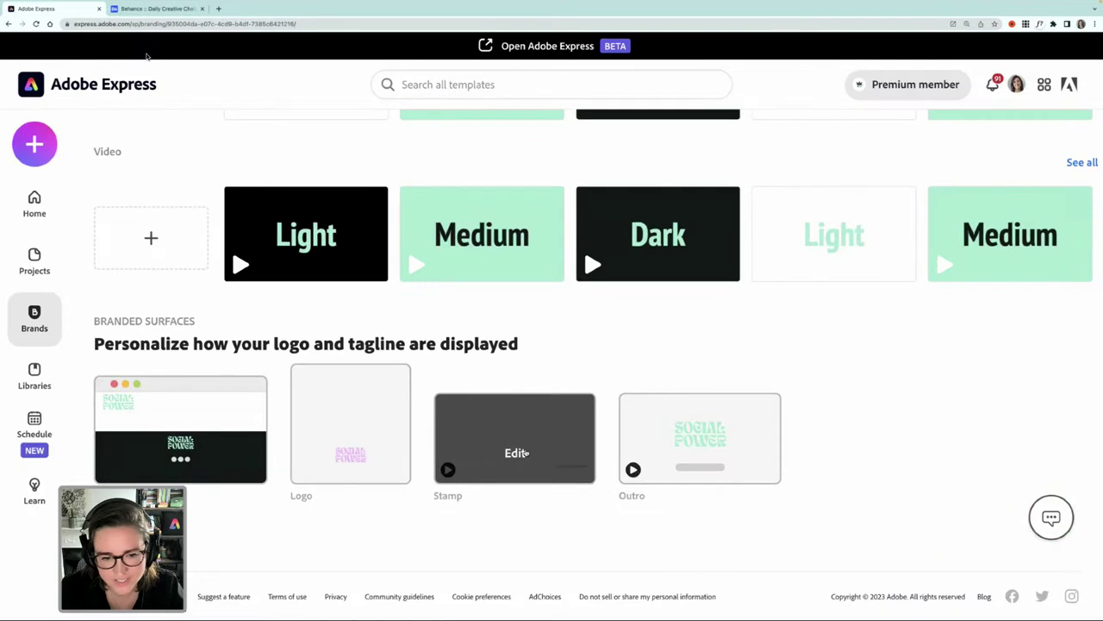
Choose the teal stacked SOCIAL POWER logo on the Stamp card and click Done
click(512, 438)
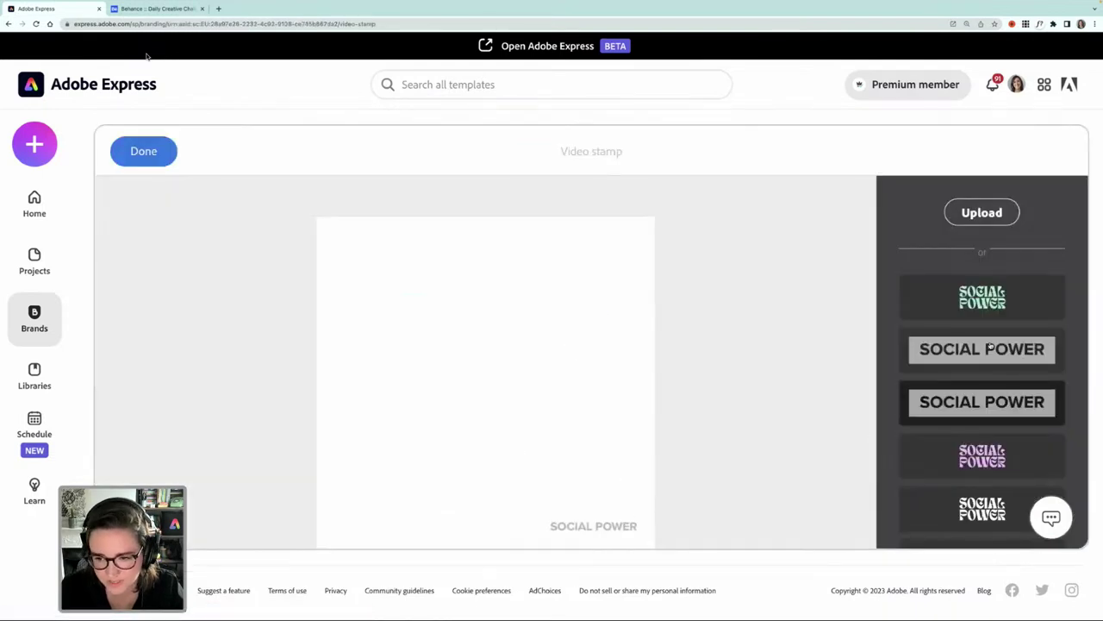
click(971, 297)
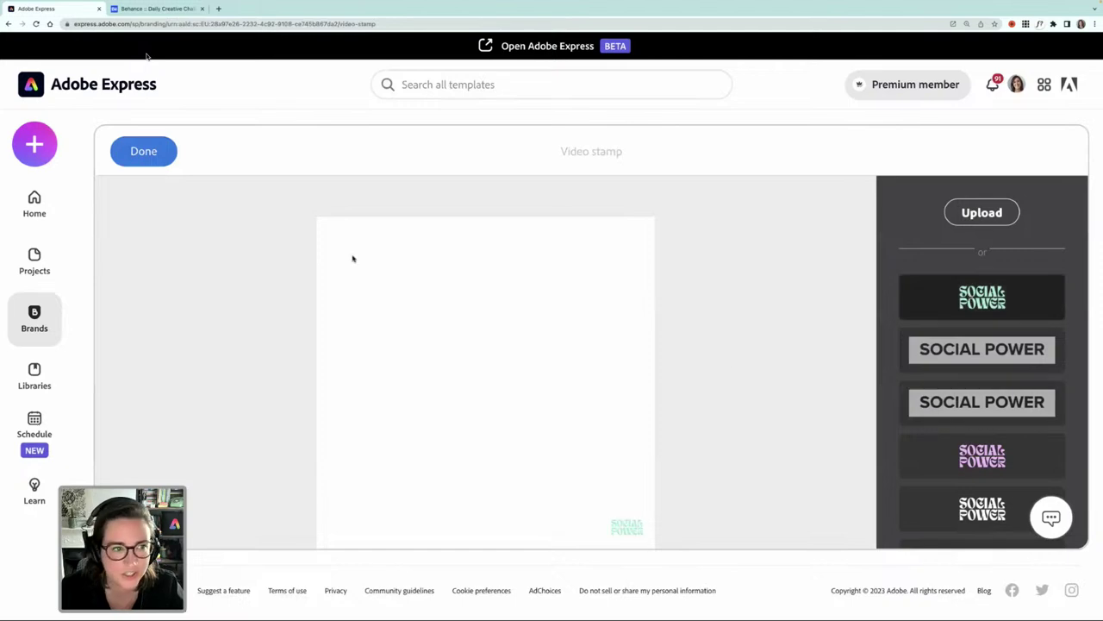
click(162, 157)
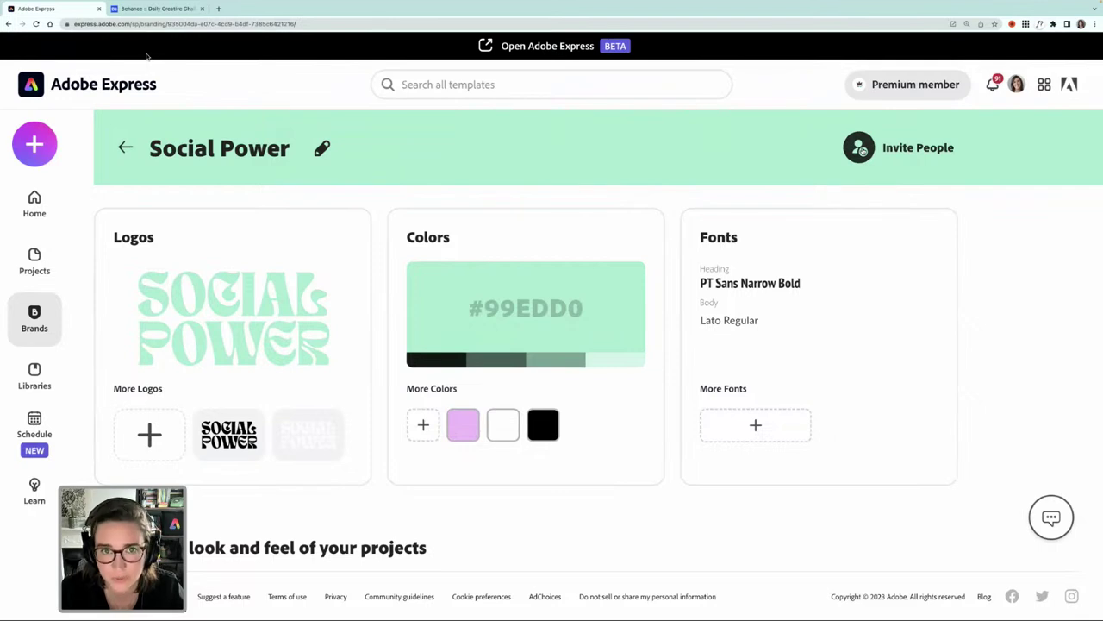
Back on the Brands page, choose Make Default from the Social Power card's ••• menu
click(124, 148)
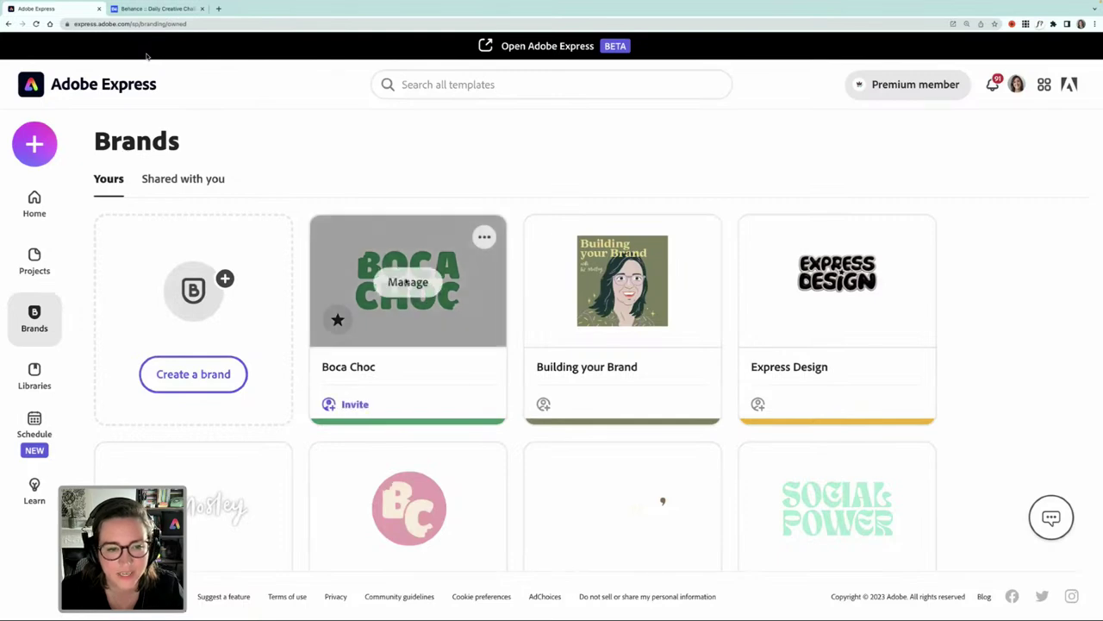
scroll(406, 280, down, 2)
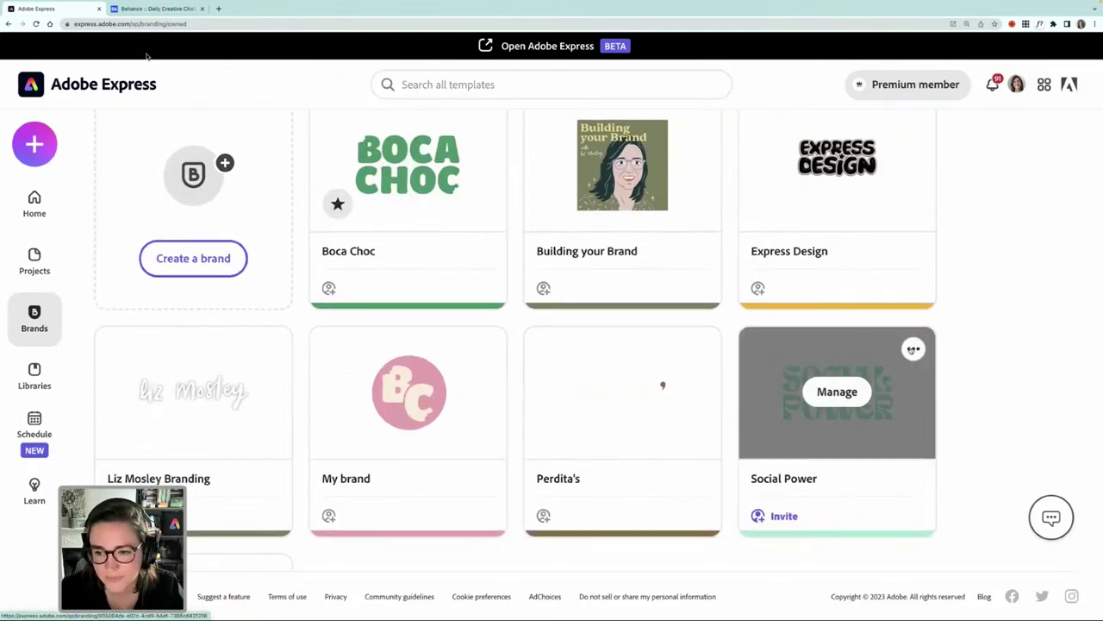
click(914, 349)
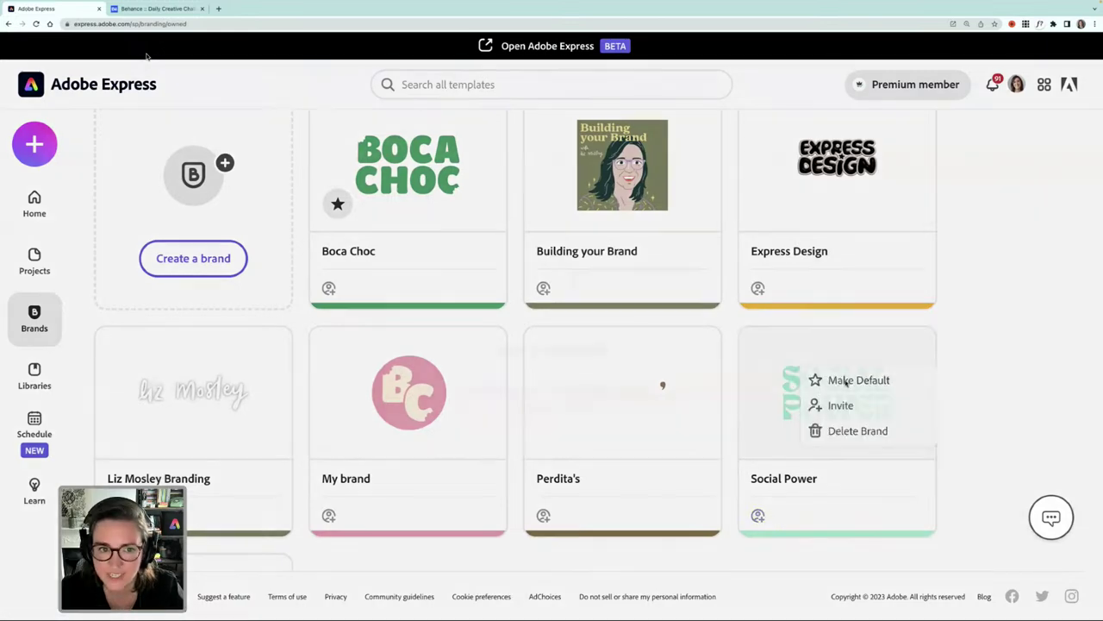
click(845, 382)
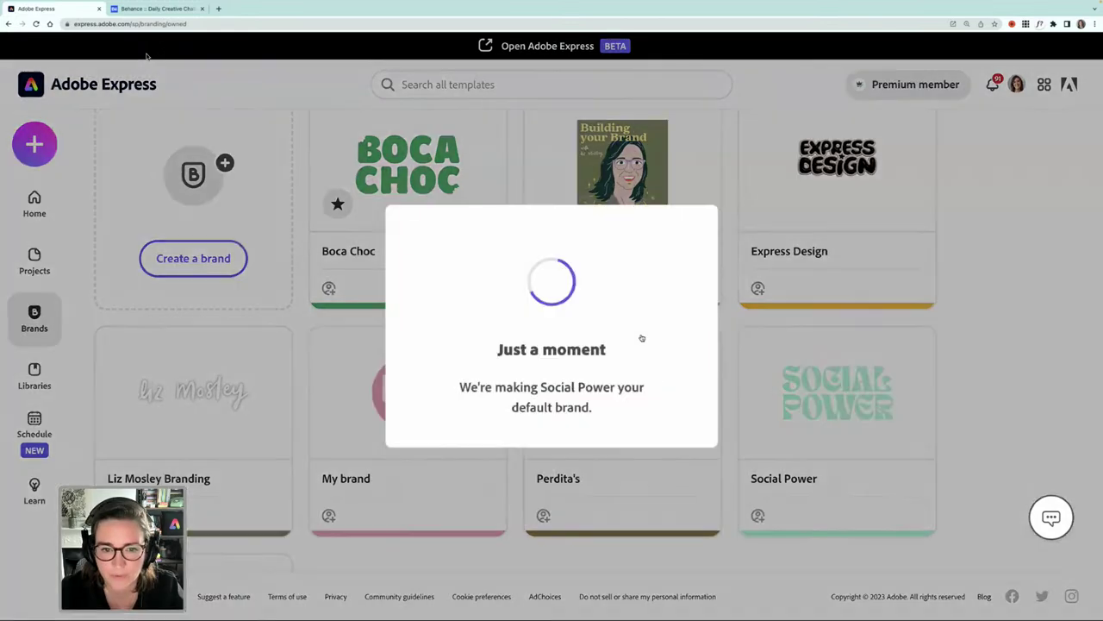
scroll(518, 276, up, 2)
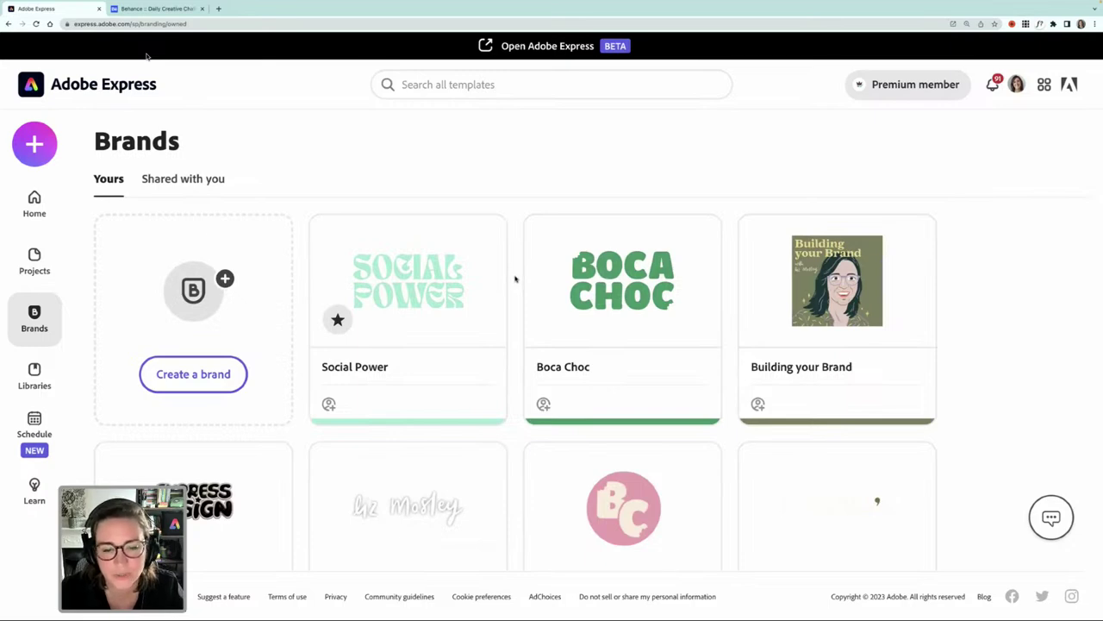
scroll(516, 278, down, 1)
scroll(516, 277, up, 1)
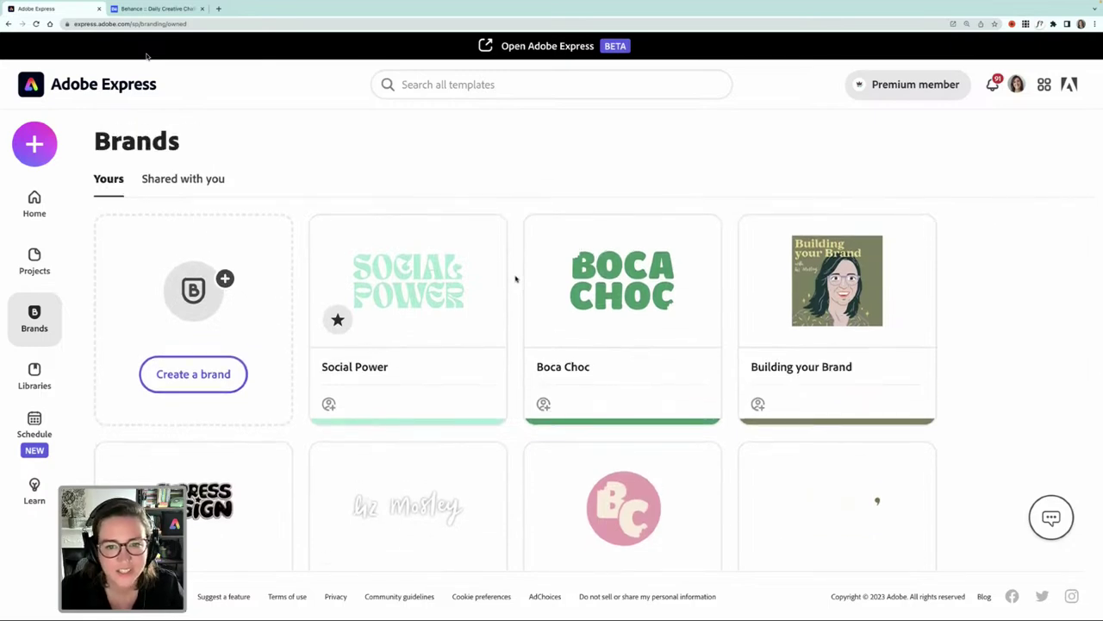
scroll(515, 277, down, 1)
scroll(515, 278, up, 1)
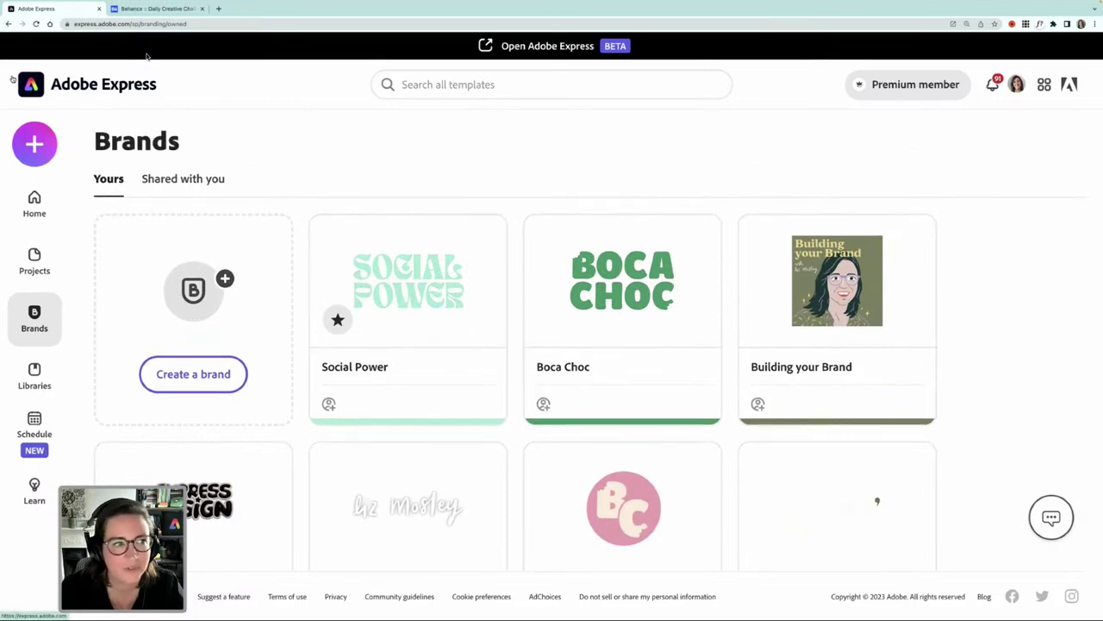
From Home's popular Instagram post templates, start a project from the wavy-striped Surround template
click(147, 56)
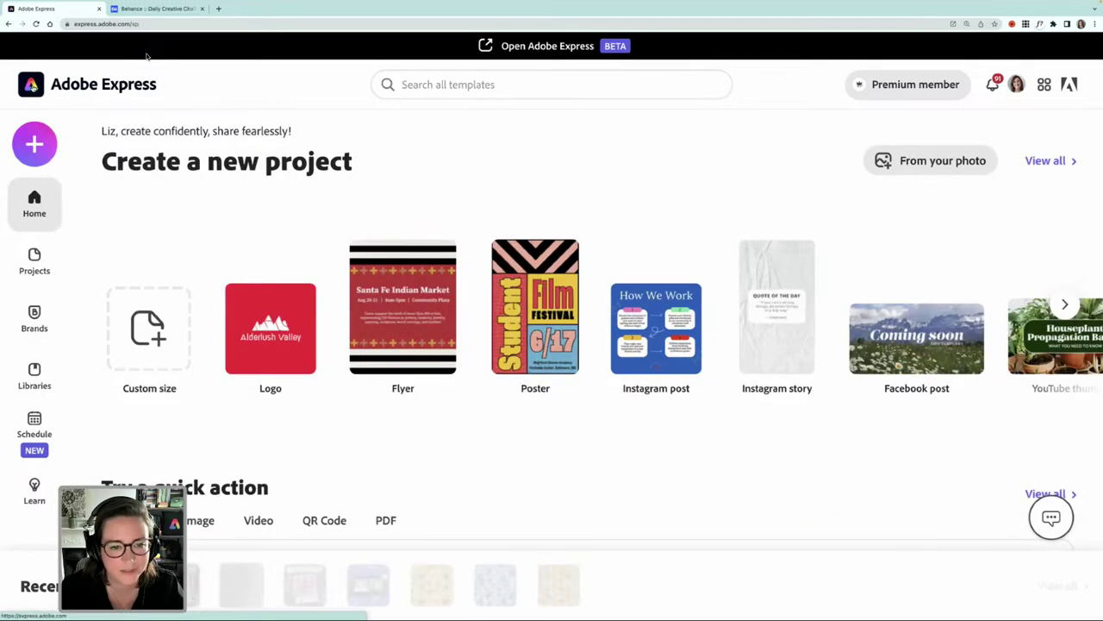
scroll(470, 317, down, 6)
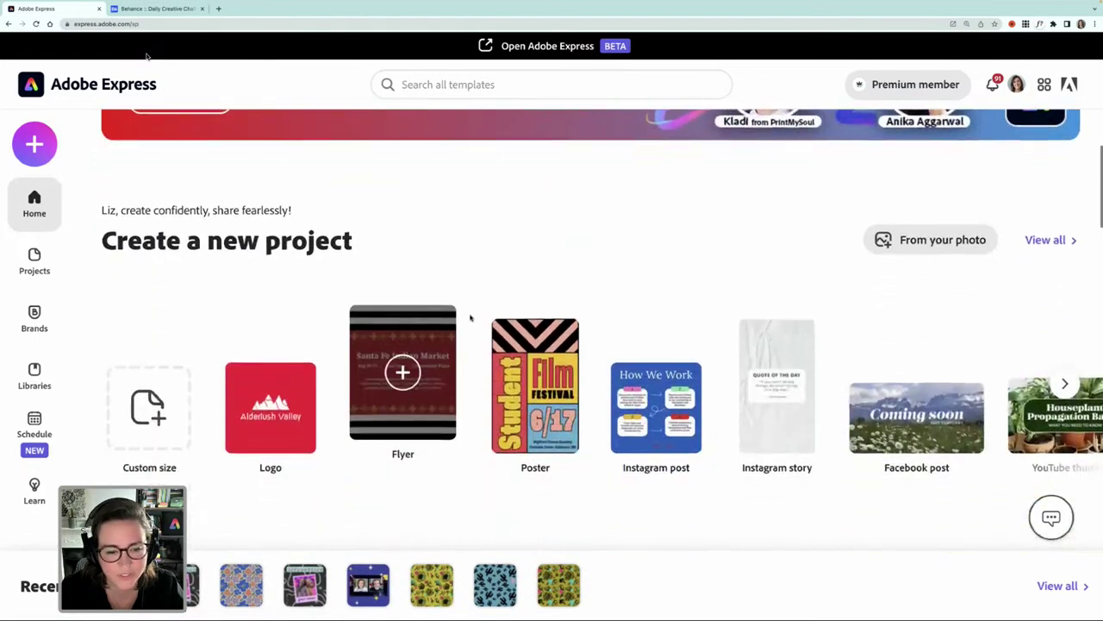
scroll(471, 318, down, 3)
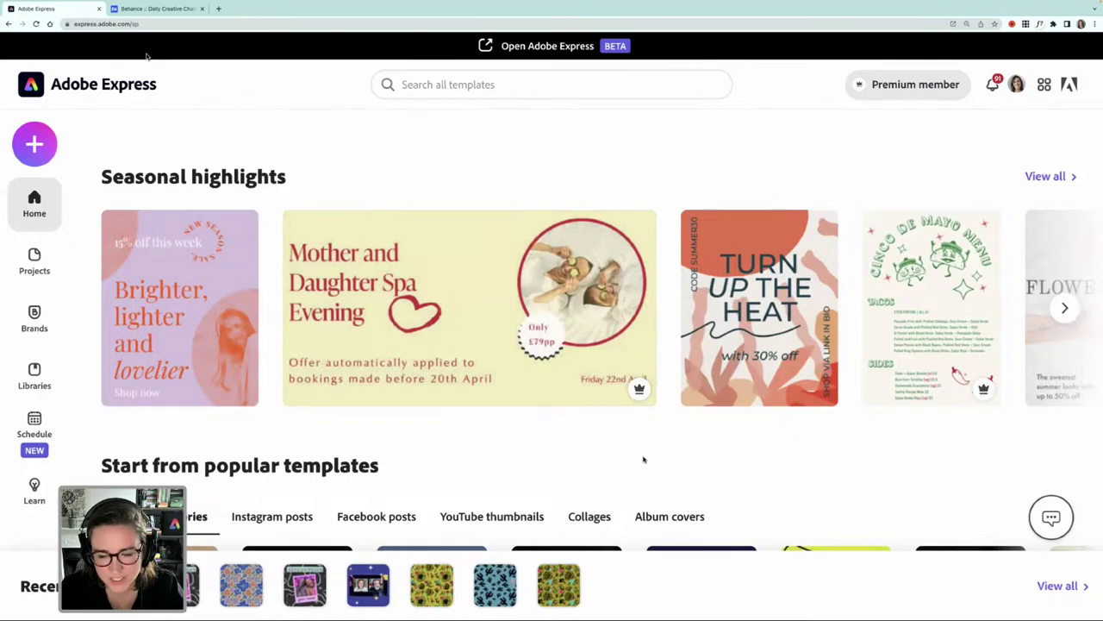
scroll(643, 460, down, 3)
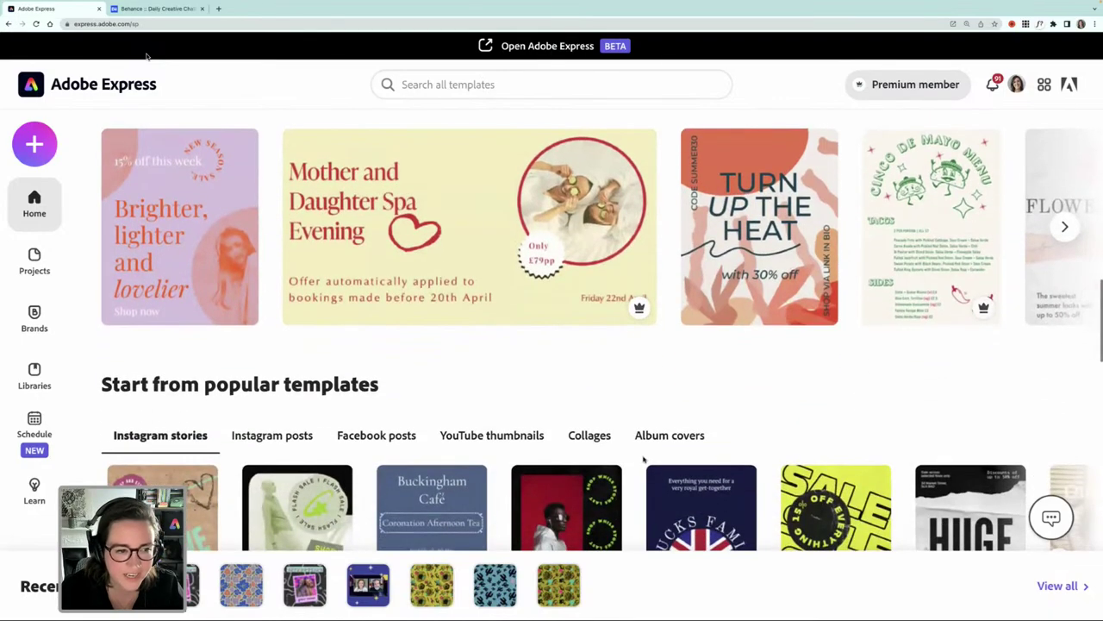
scroll(645, 460, down, 2)
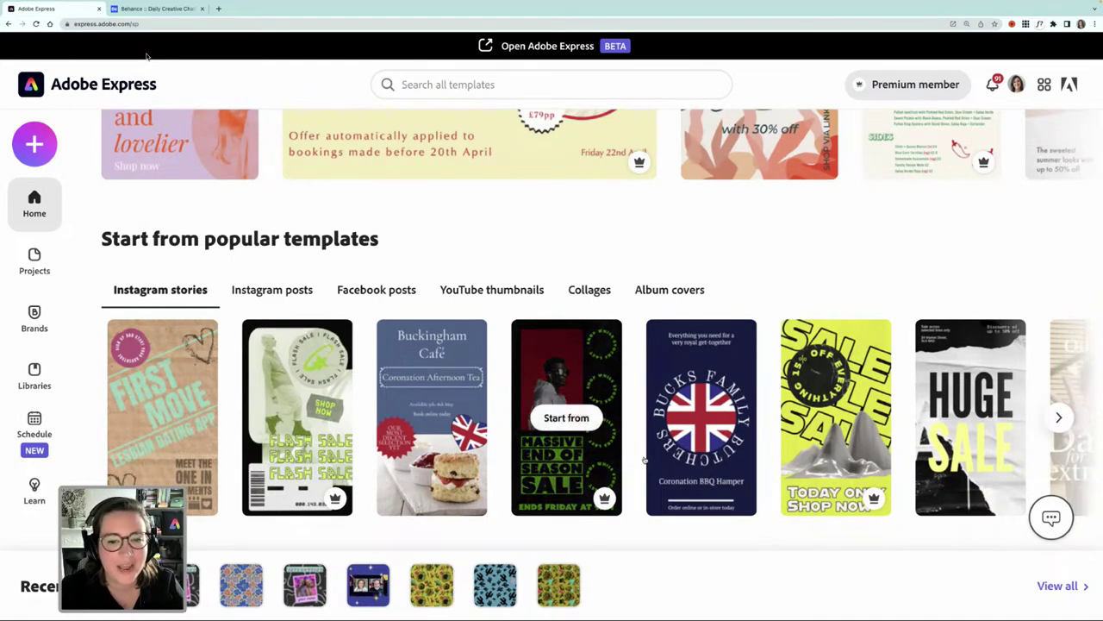
click(272, 291)
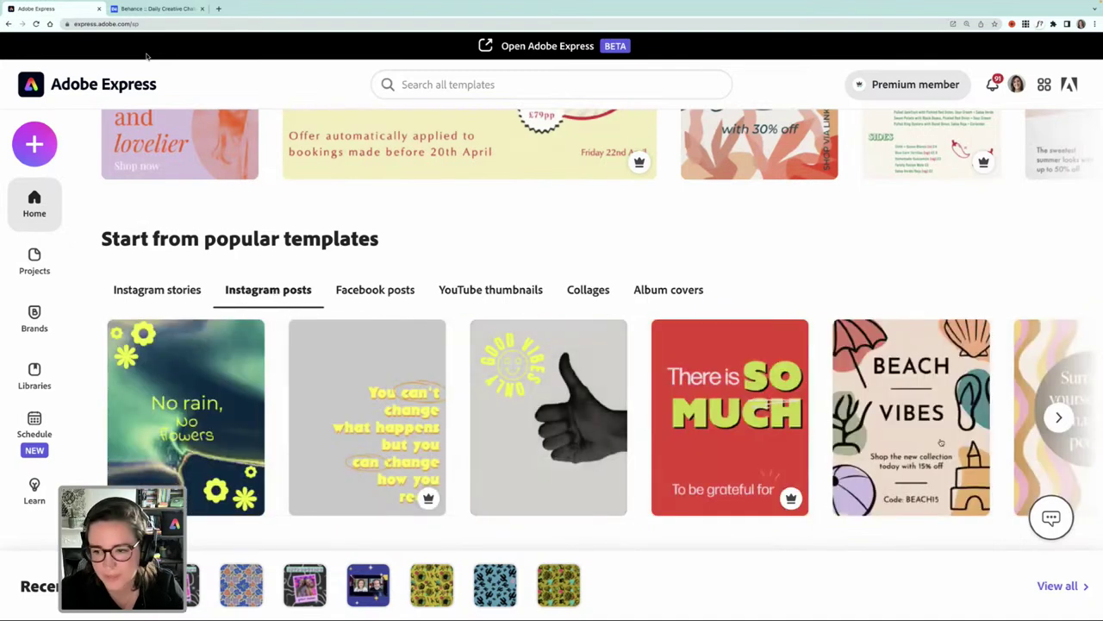
click(1055, 417)
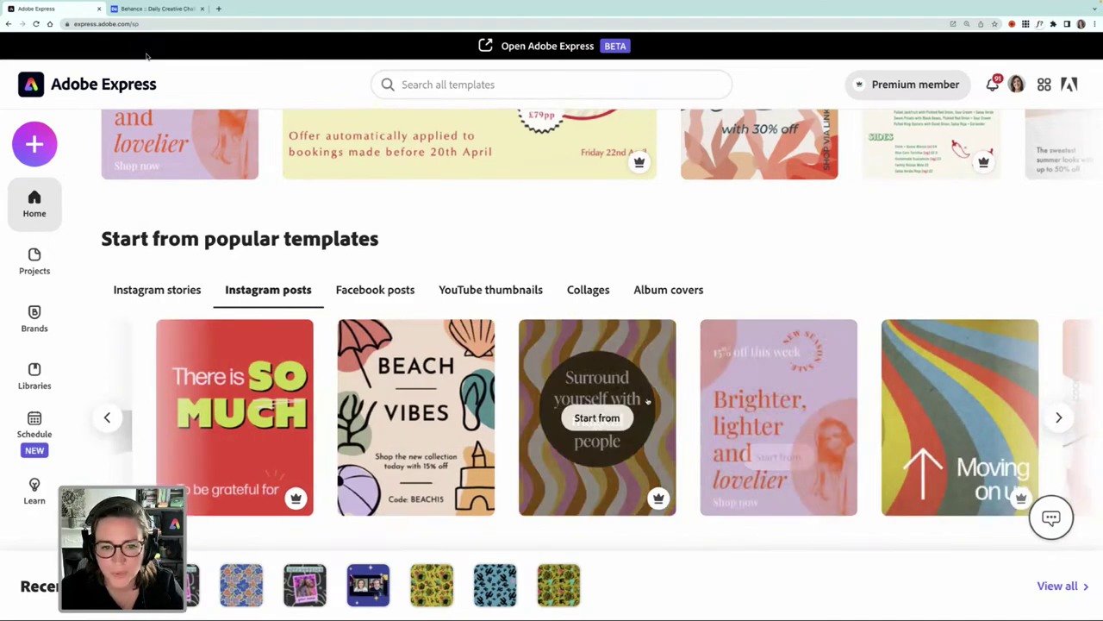
click(594, 422)
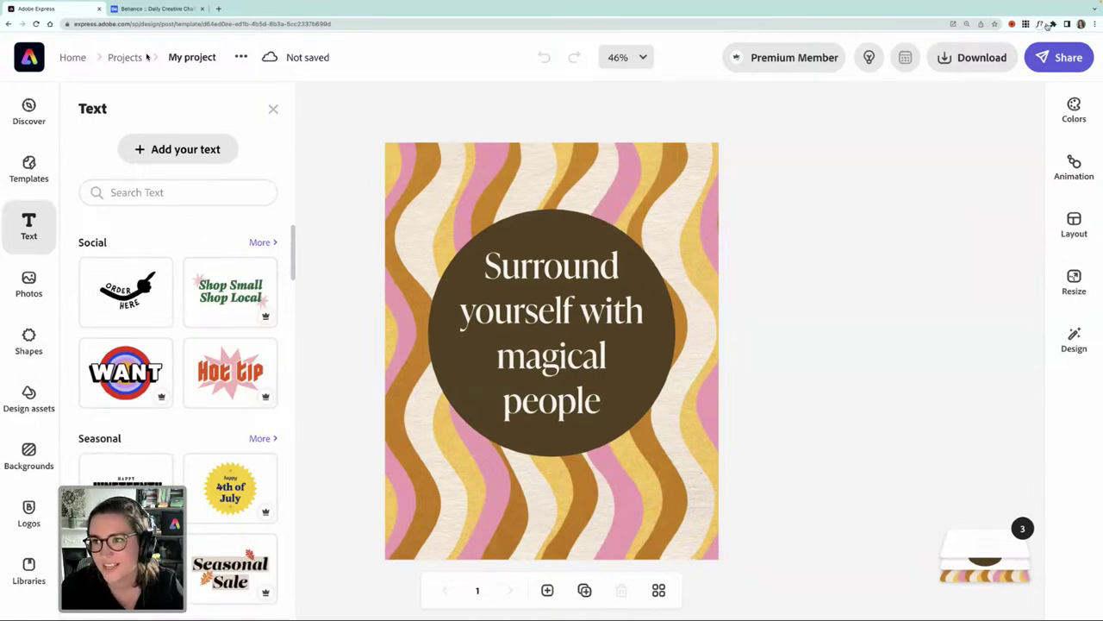
Open the Design panel to show the Social Power brand options beside the loaded template
mouse_move(1055, 32)
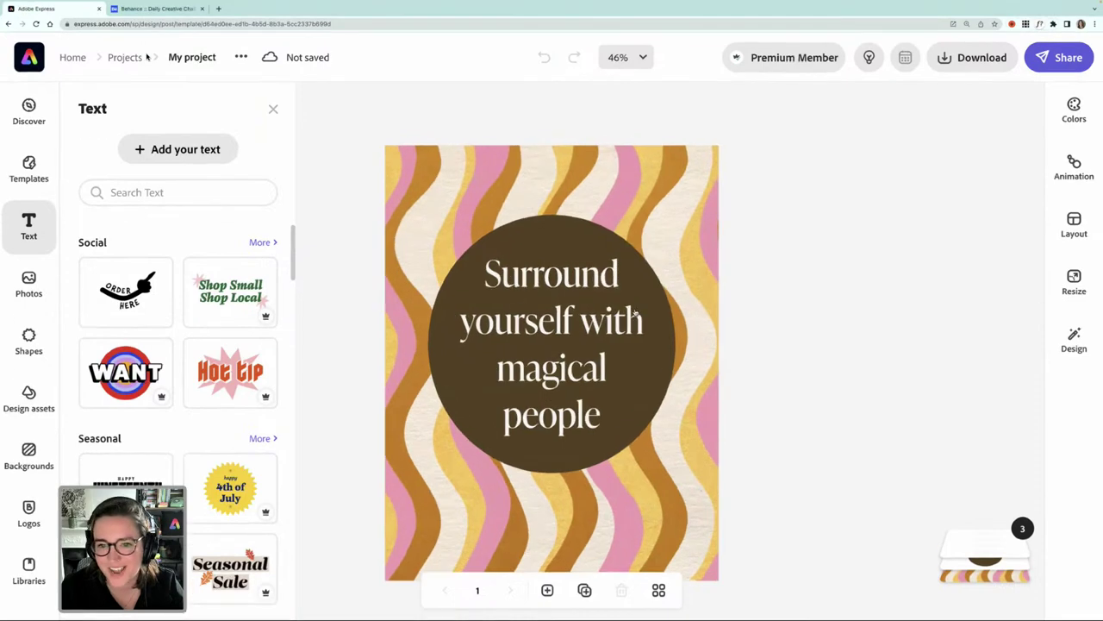
click(1078, 346)
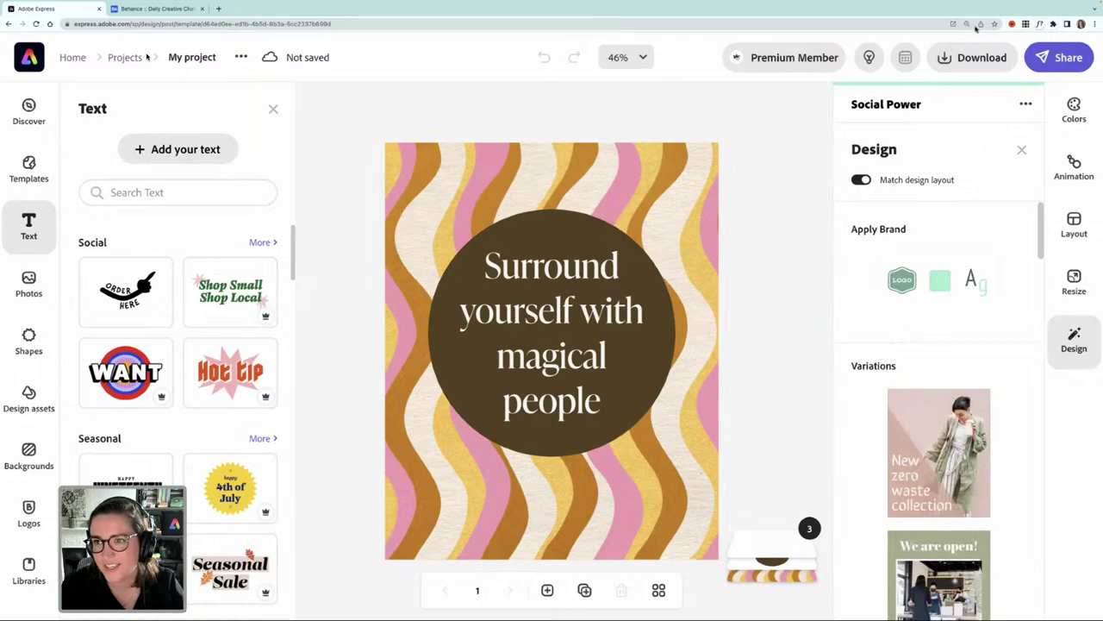
mouse_move(942, 280)
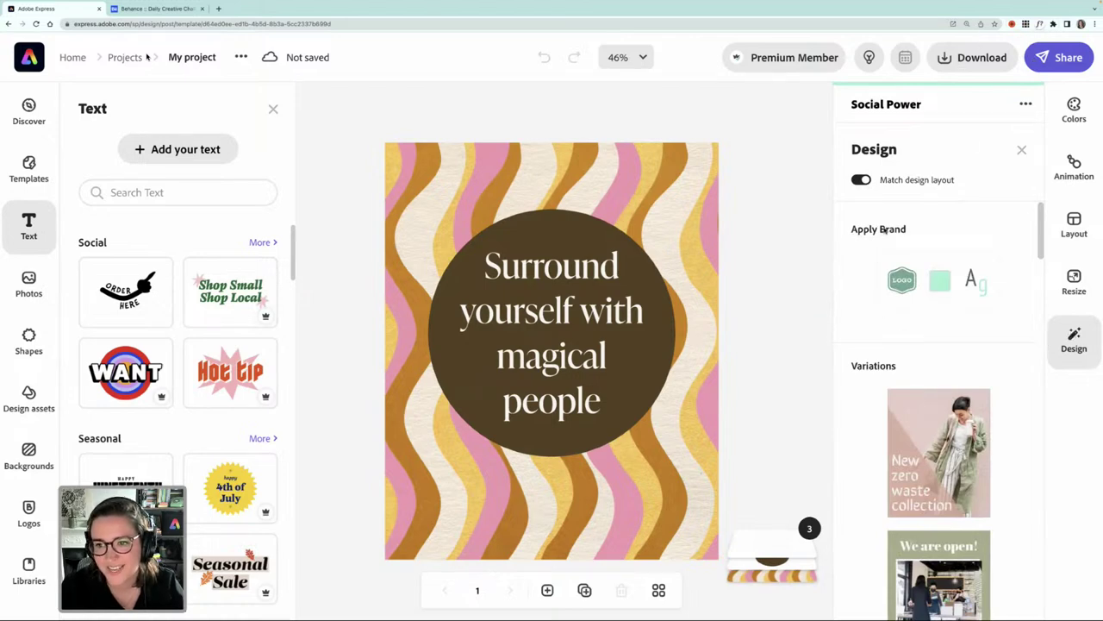
Apply the Social Power brand and shuffle twice for a mint circle, then select the background
click(901, 281)
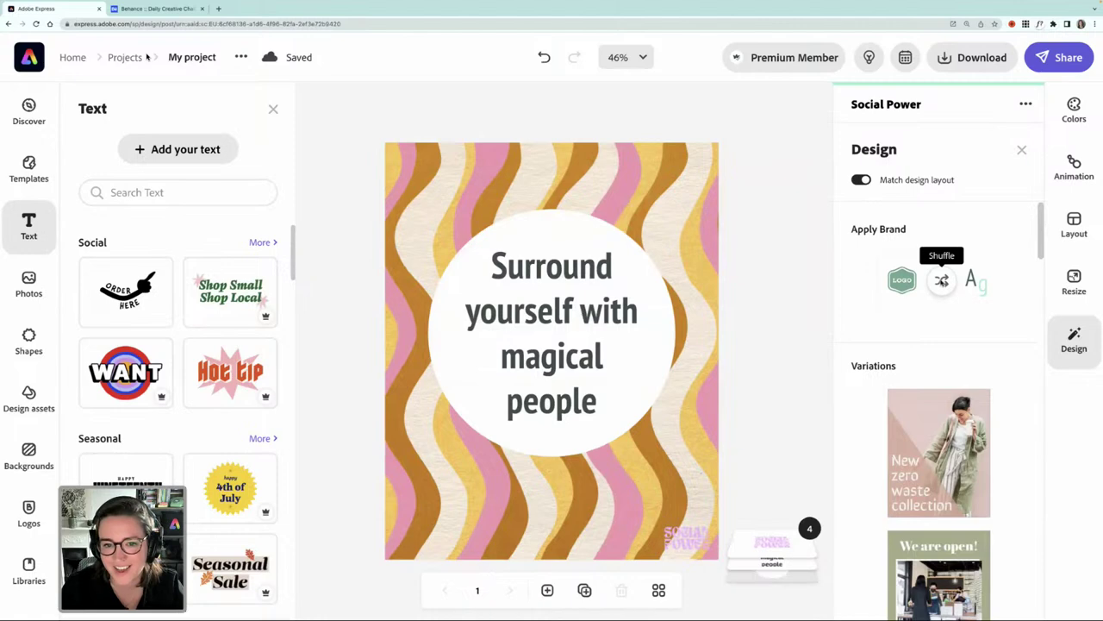
click(942, 280)
click(942, 280)
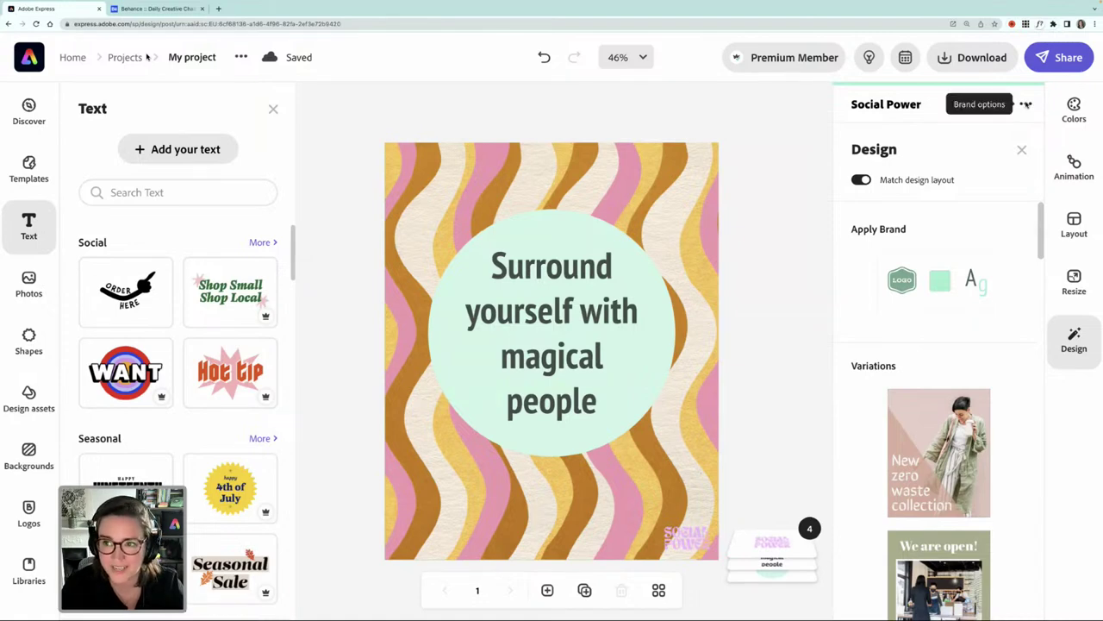
click(1025, 104)
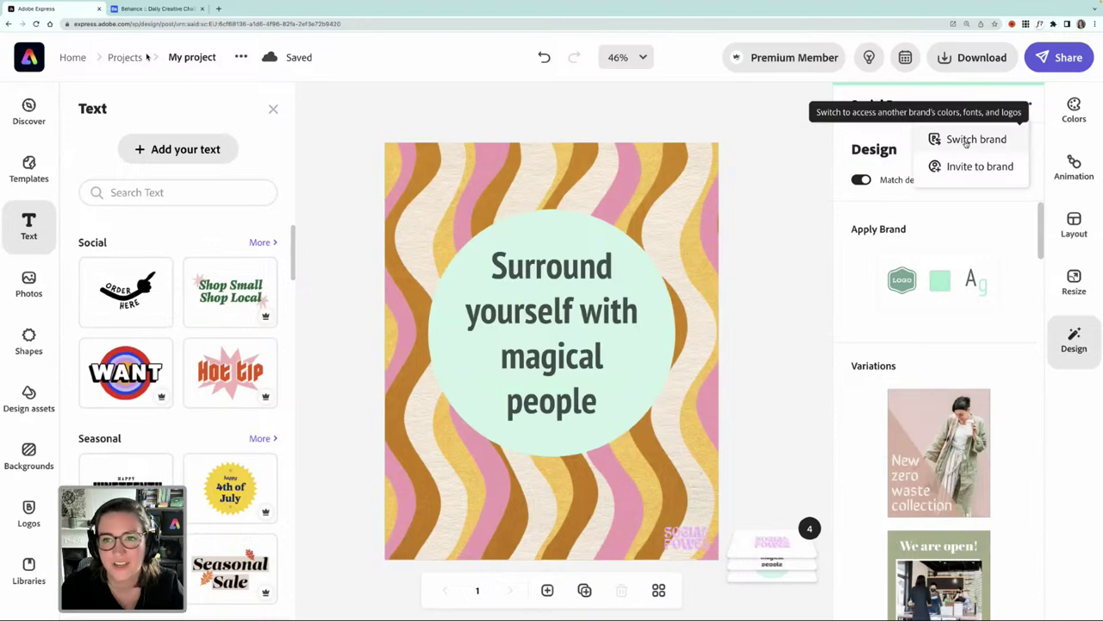
click(746, 208)
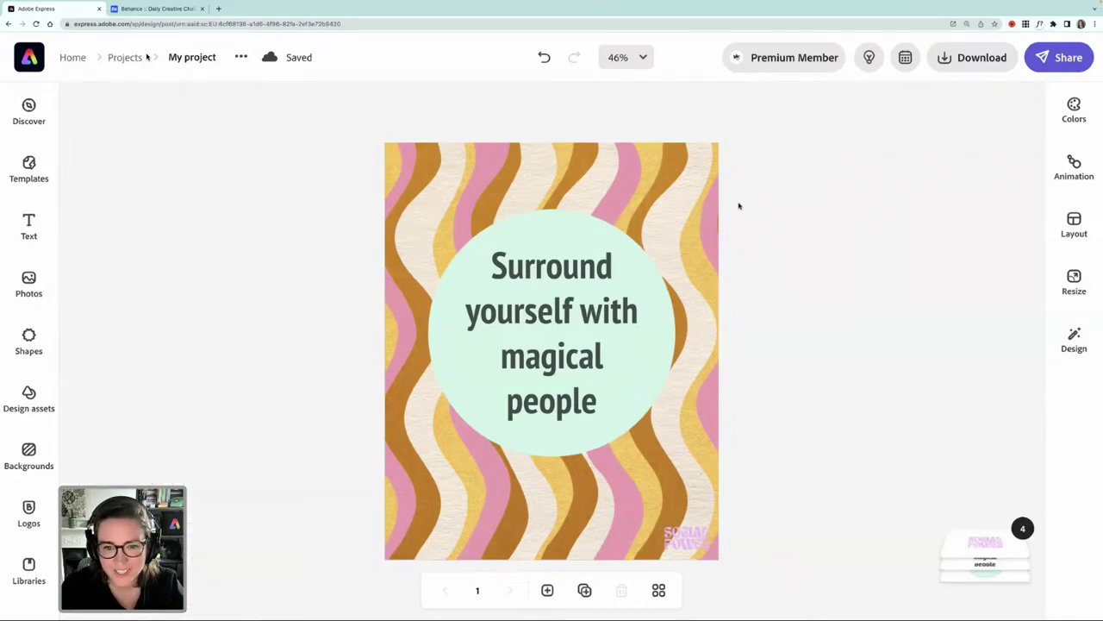
click(662, 191)
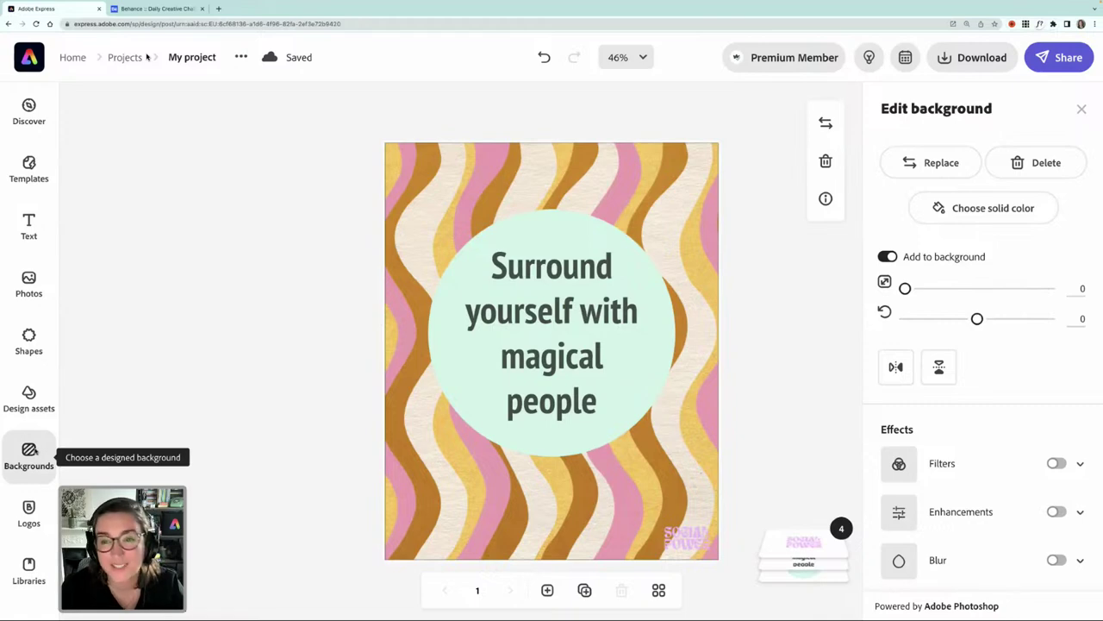
Search backgrounds for 'monochrome' and replace the wavy background with a grey monochrome image
click(55, 456)
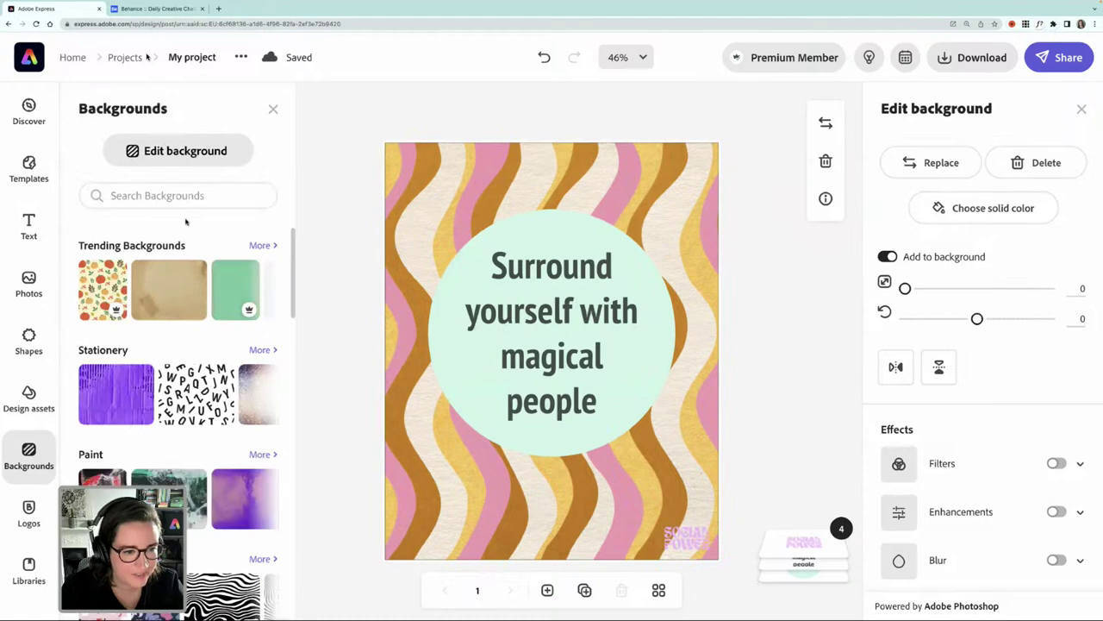
click(155, 197)
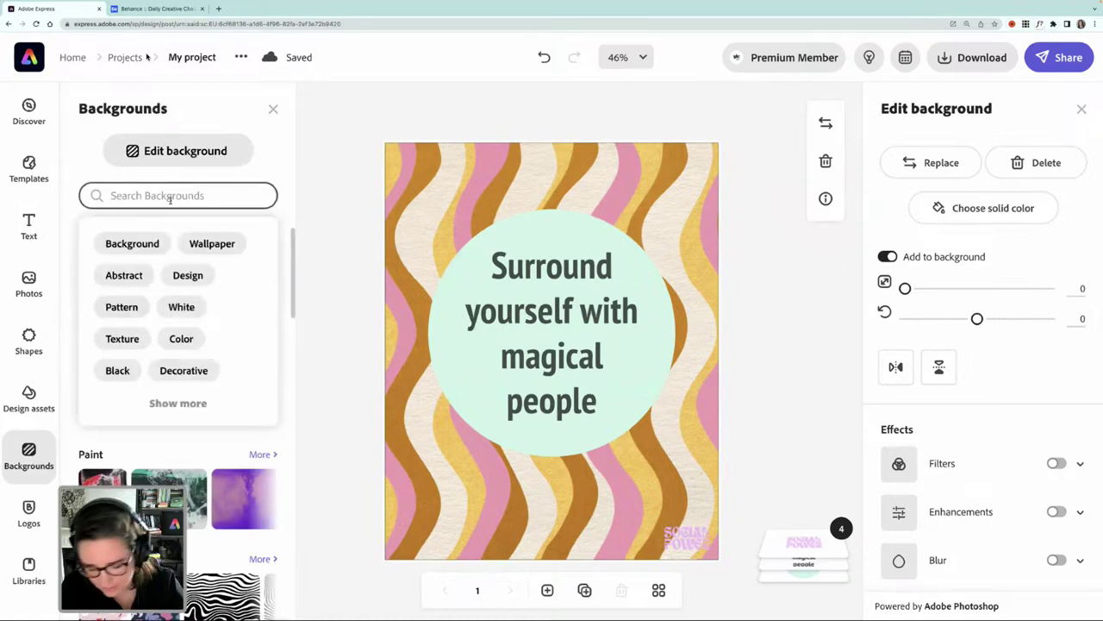
text(monochrome)
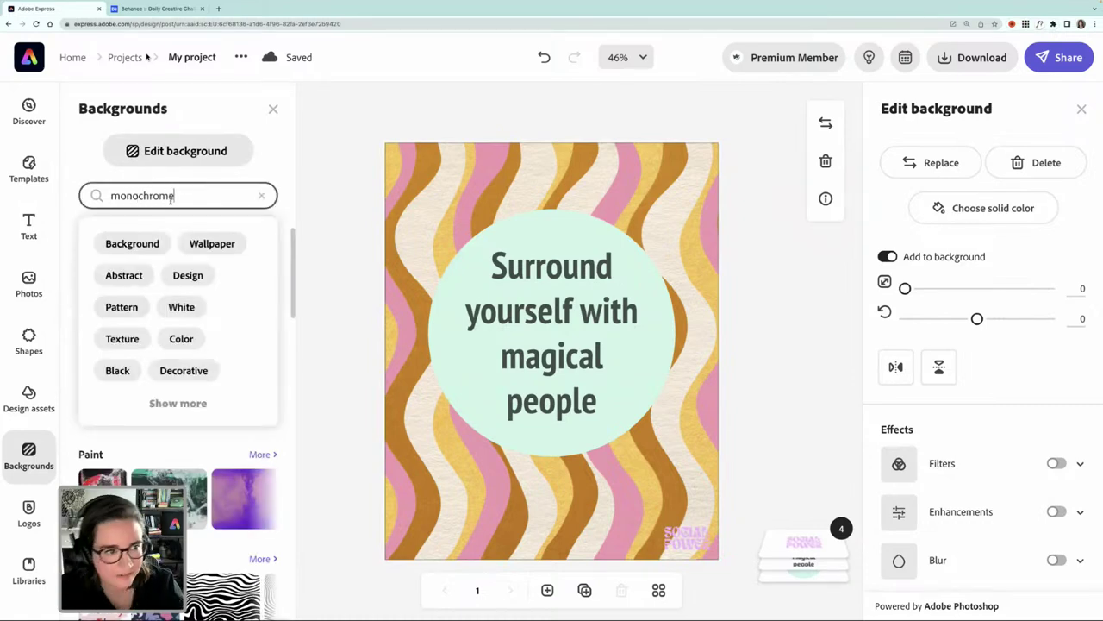
key(Return)
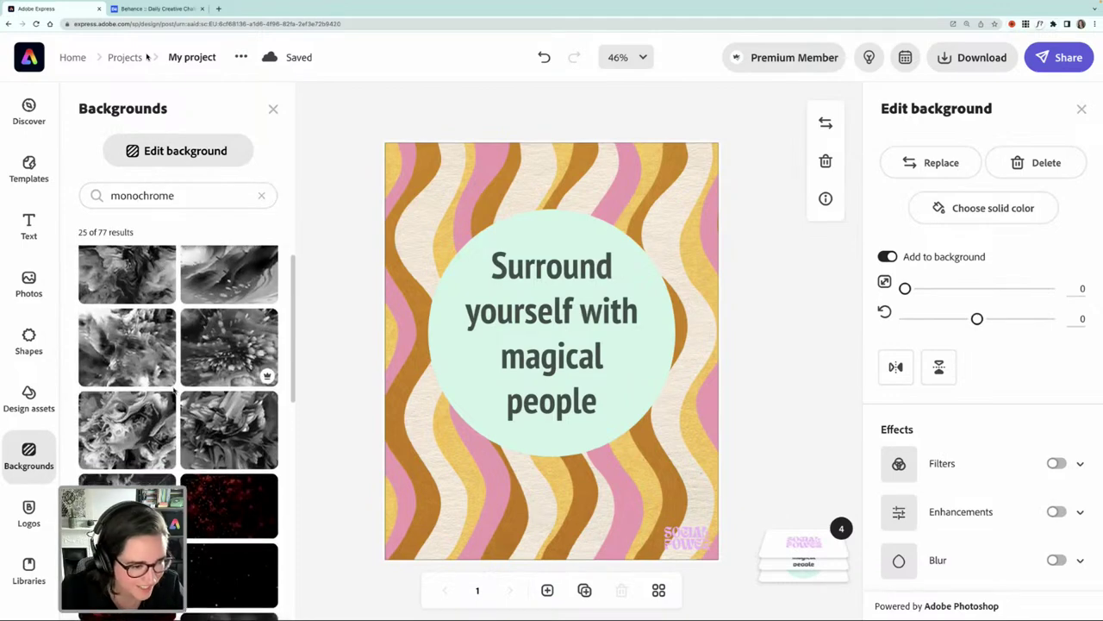
scroll(205, 343, down, 1)
scroll(212, 428, down, 3)
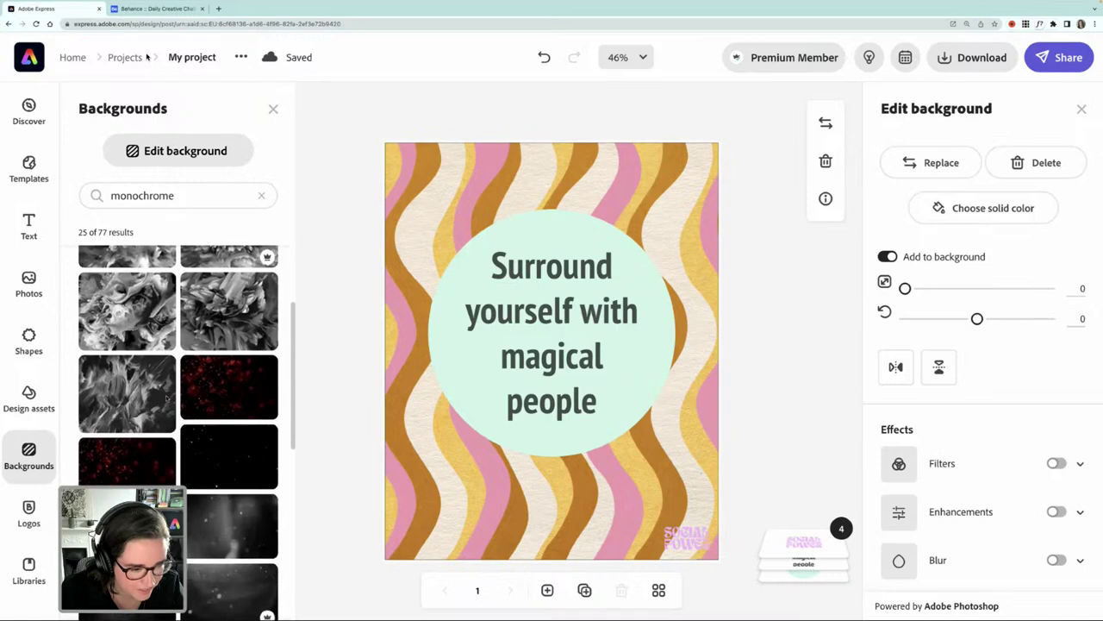
scroll(233, 472, down, 1)
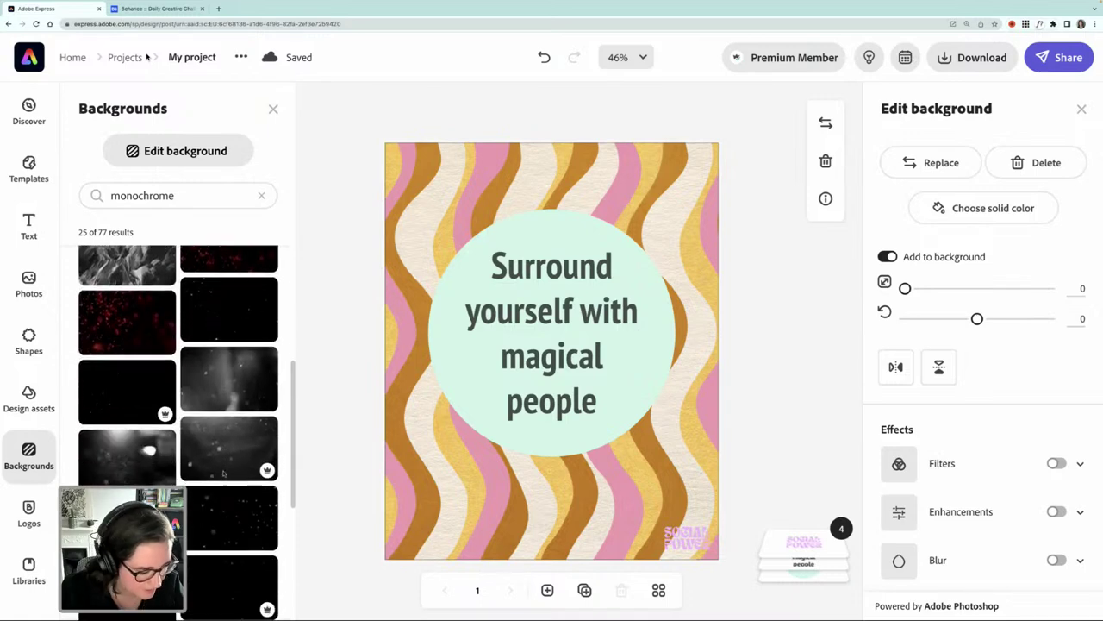
scroll(229, 469, down, 1)
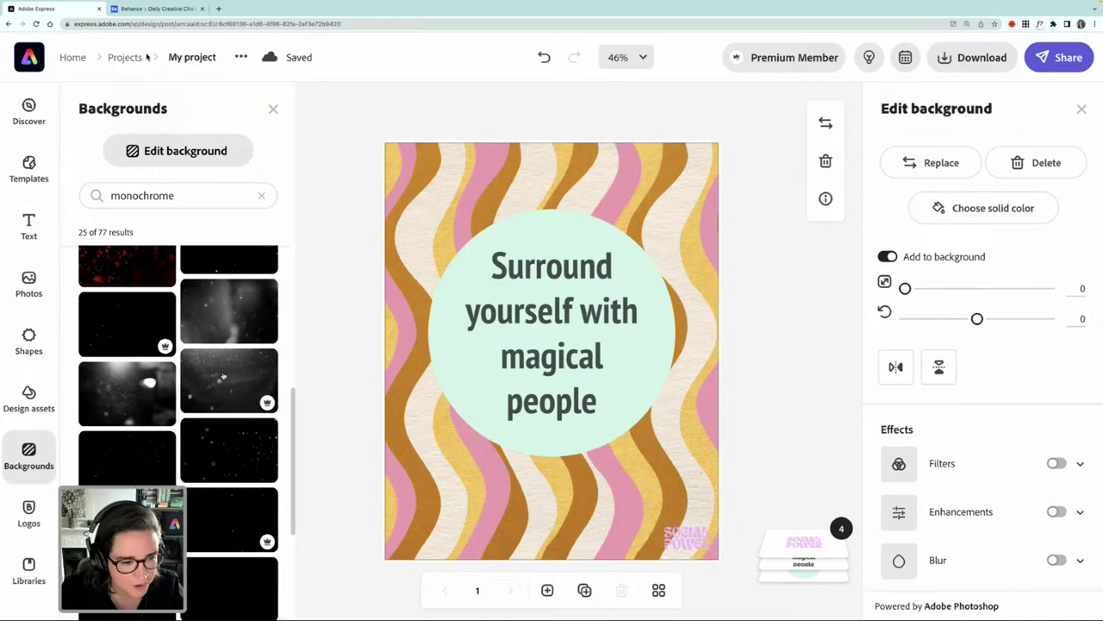
scroll(232, 405, up, 1)
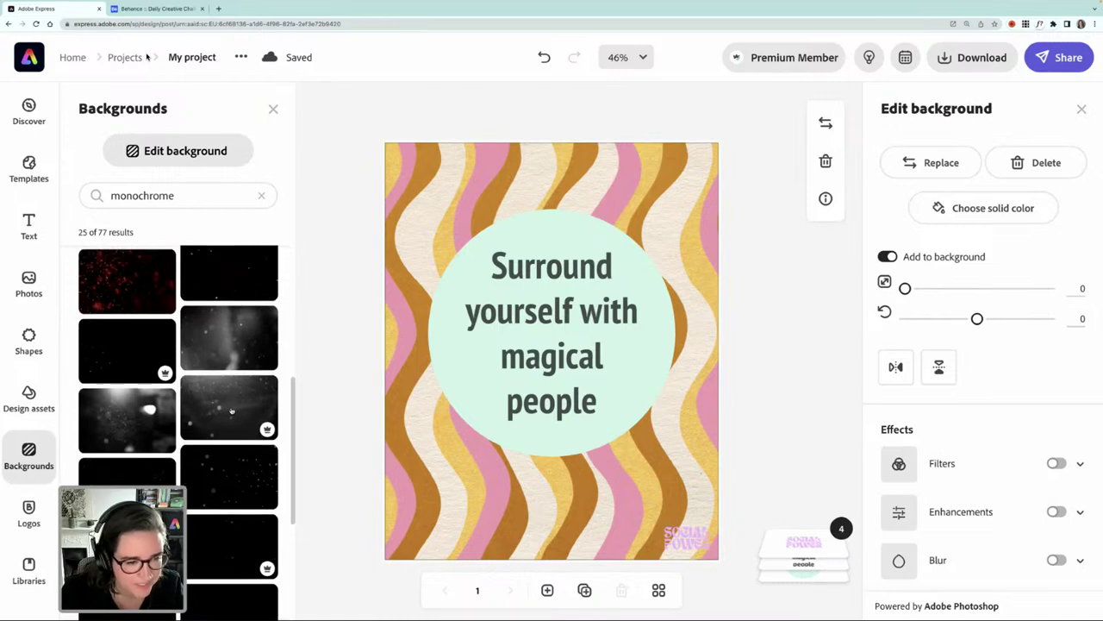
click(229, 346)
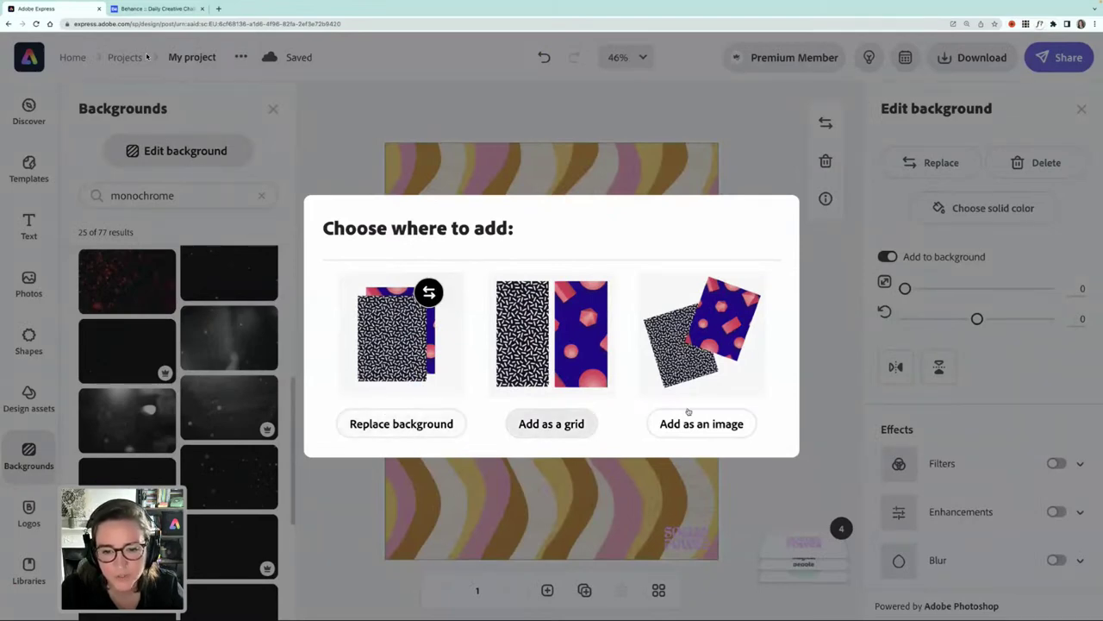
click(412, 424)
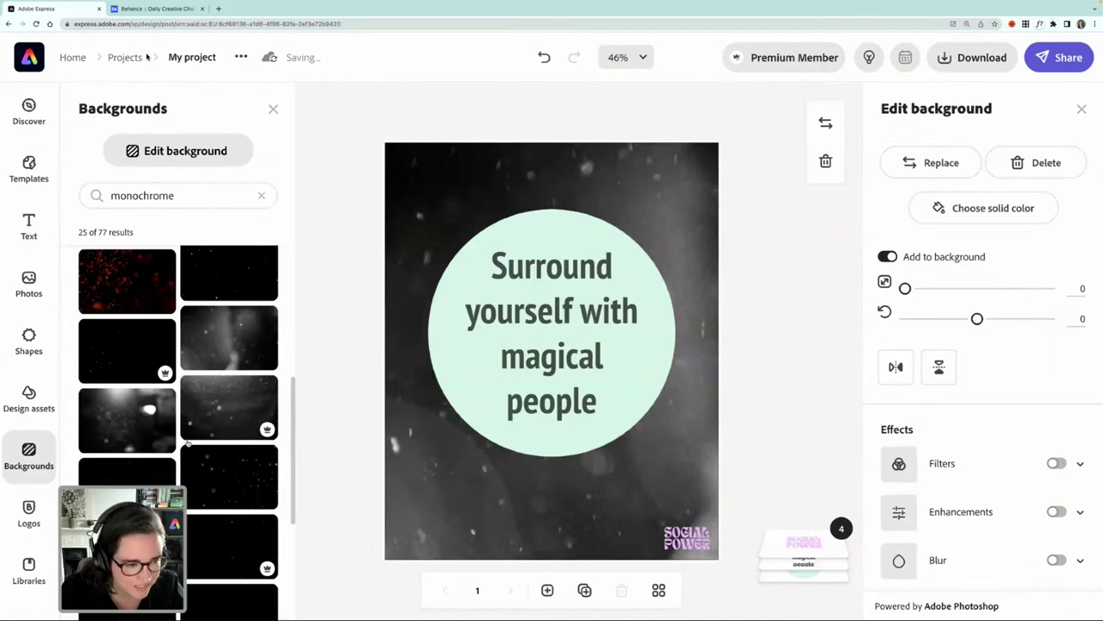
Switch the background to a black-and-white marble texture and move the logo to the bottom centre
scroll(187, 444, up, 1)
scroll(187, 444, down, 5)
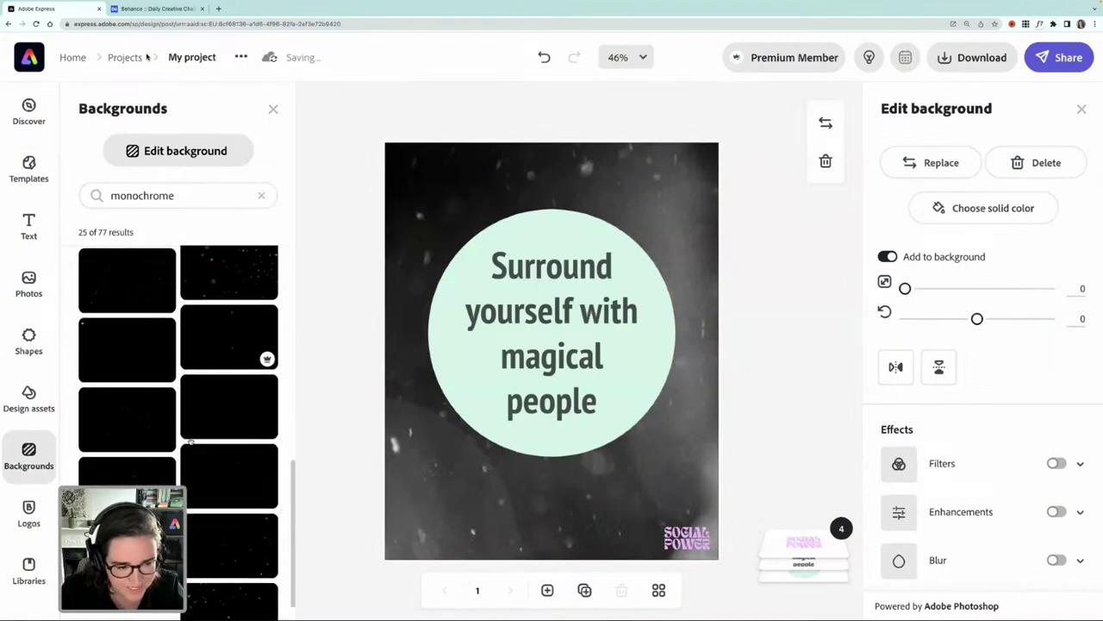
scroll(190, 441, down, 2)
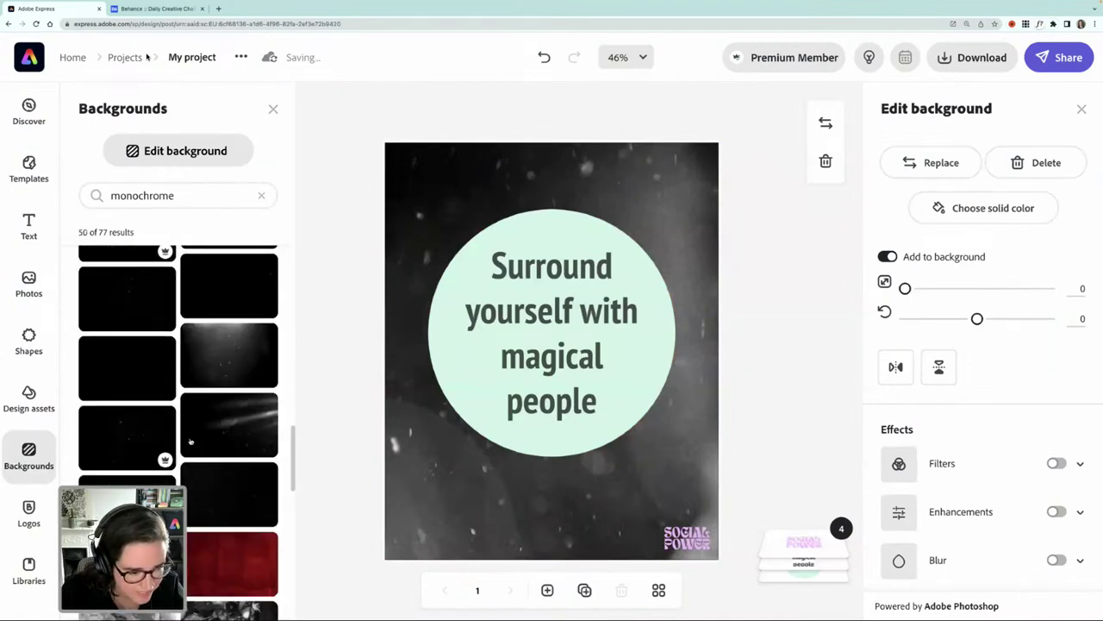
scroll(191, 441, down, 5)
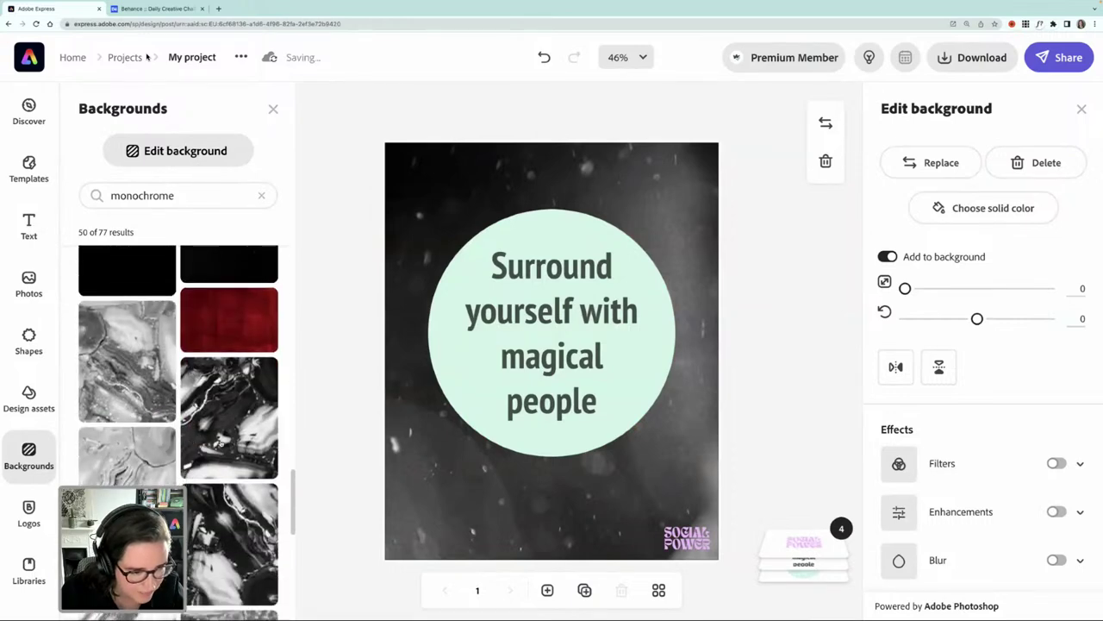
scroll(234, 426, down, 1)
click(234, 415)
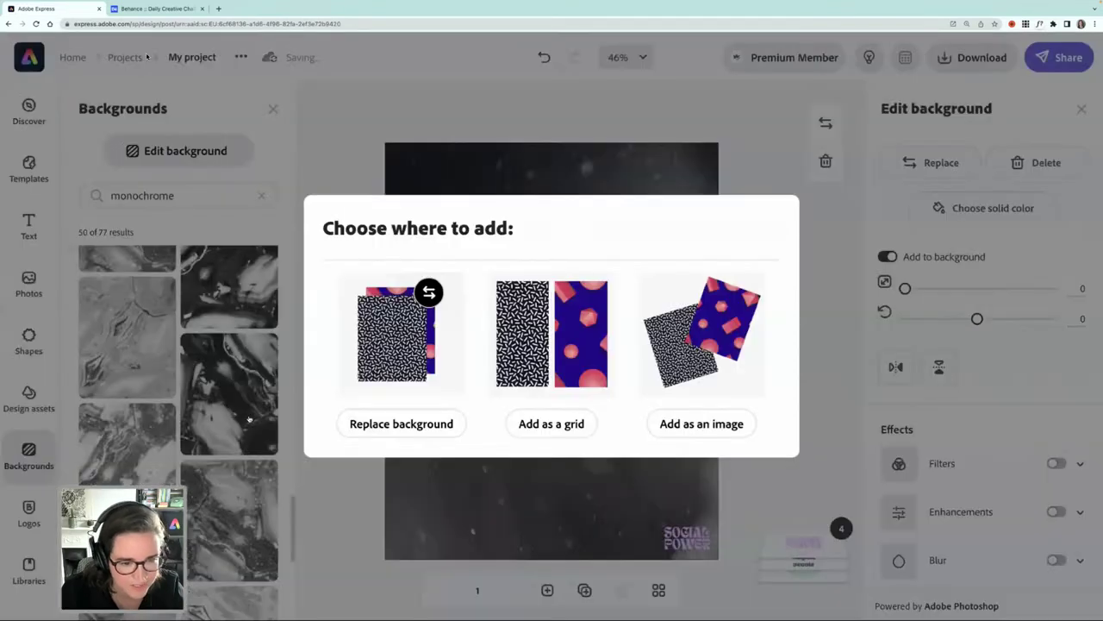
click(422, 429)
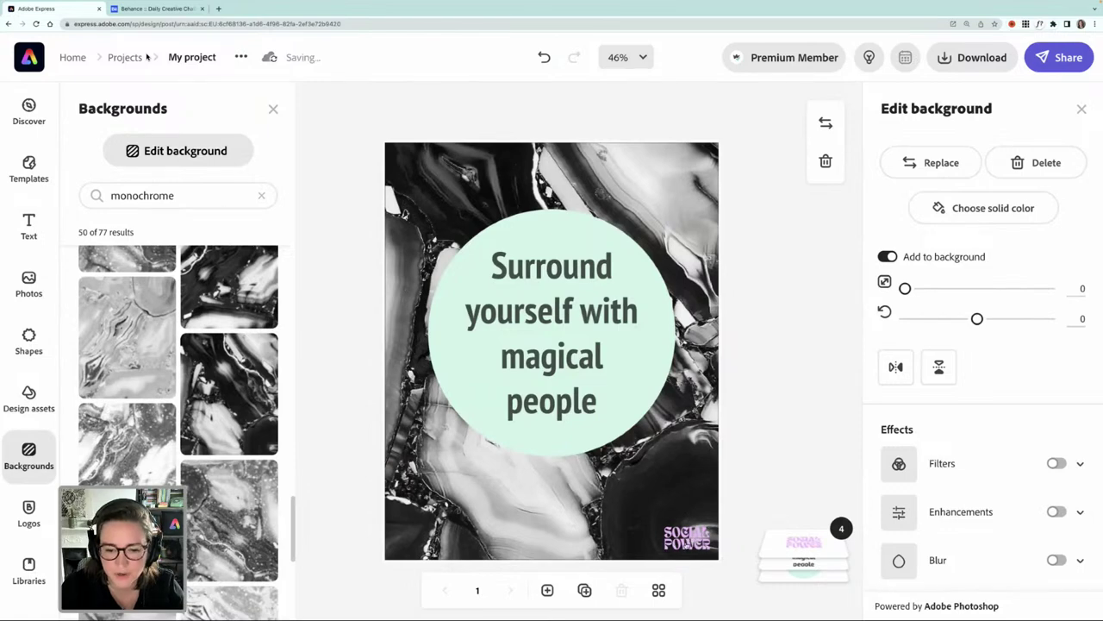
click(688, 544)
drag(688, 545, 564, 518)
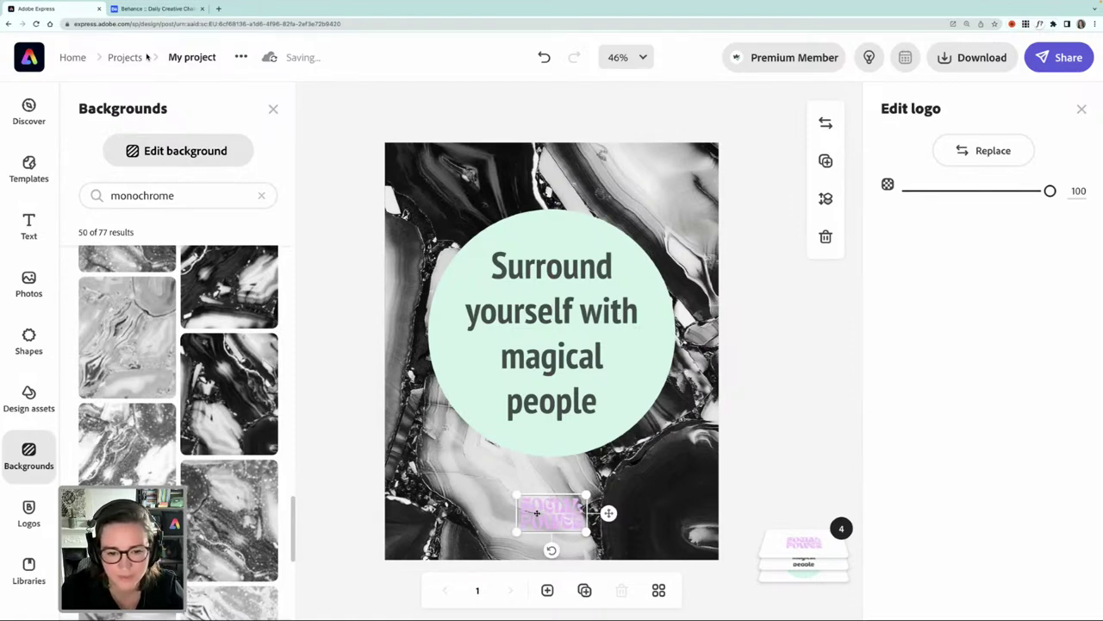
Replace the pale pink SOCIAL POWER logo with the black brand logo and deselect it
click(978, 154)
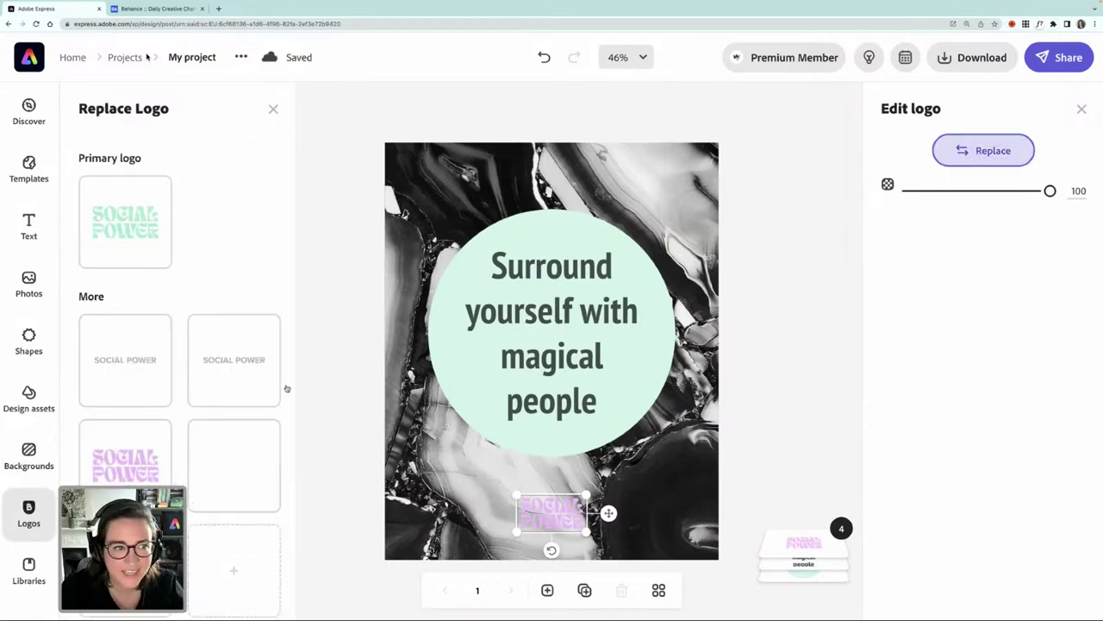
scroll(198, 419, down, 1)
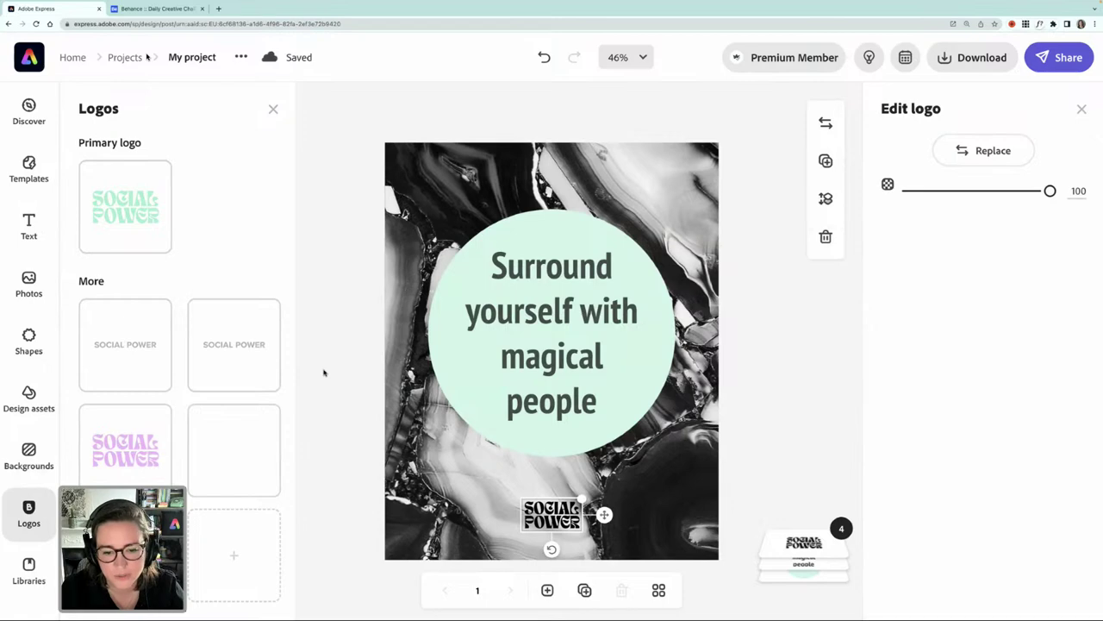
click(323, 373)
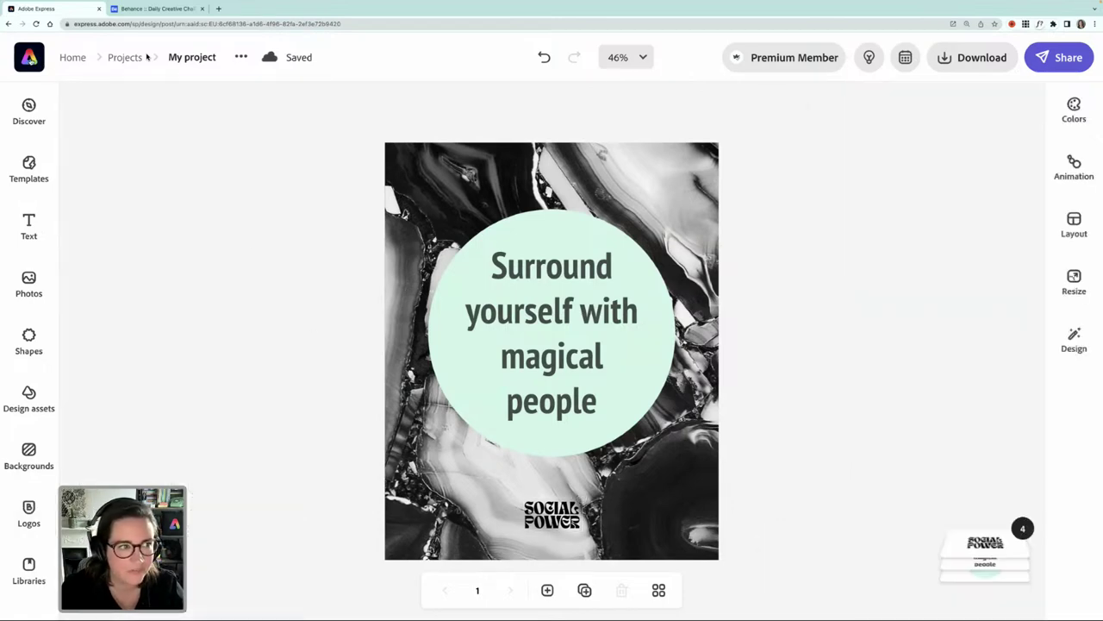
Search templates for 'social media' and start a design from the pink 'Thank you for joining' template
click(125, 57)
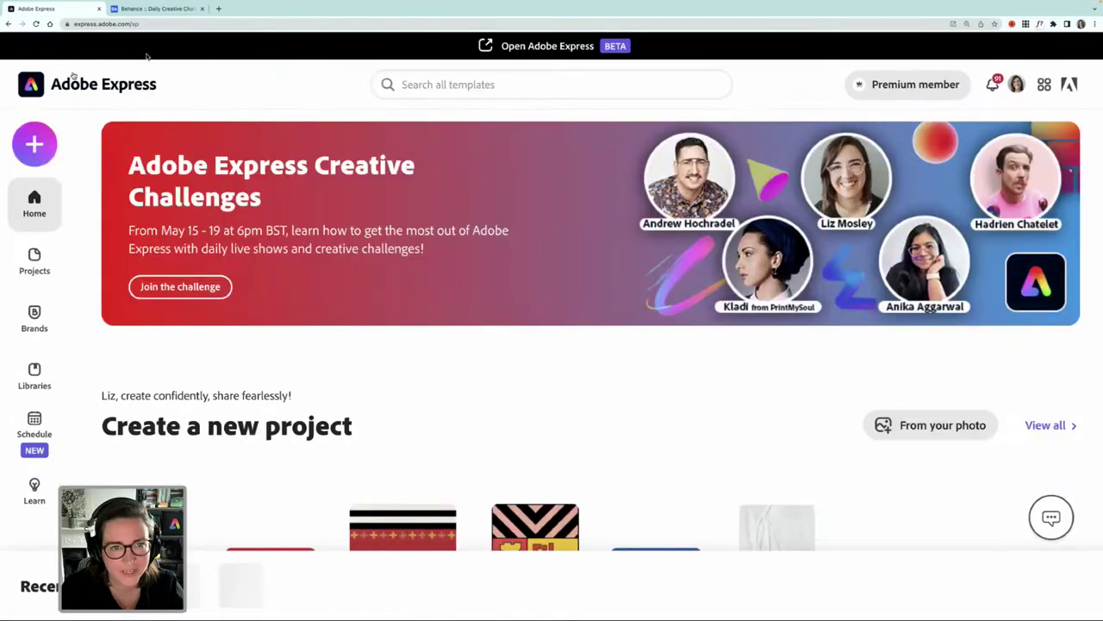
click(437, 86)
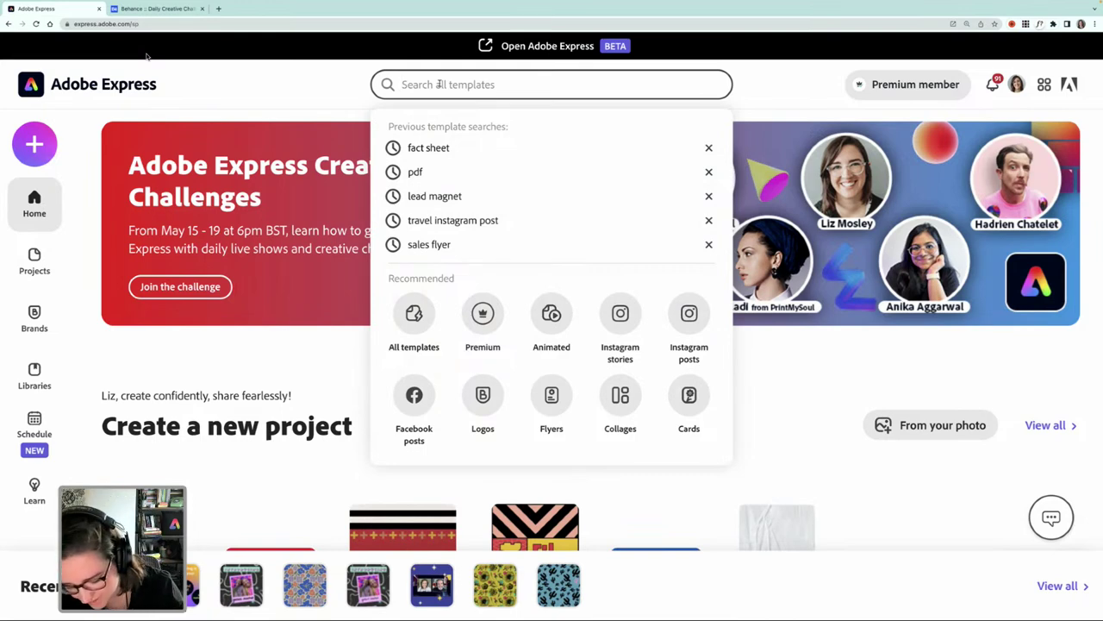
text(social media)
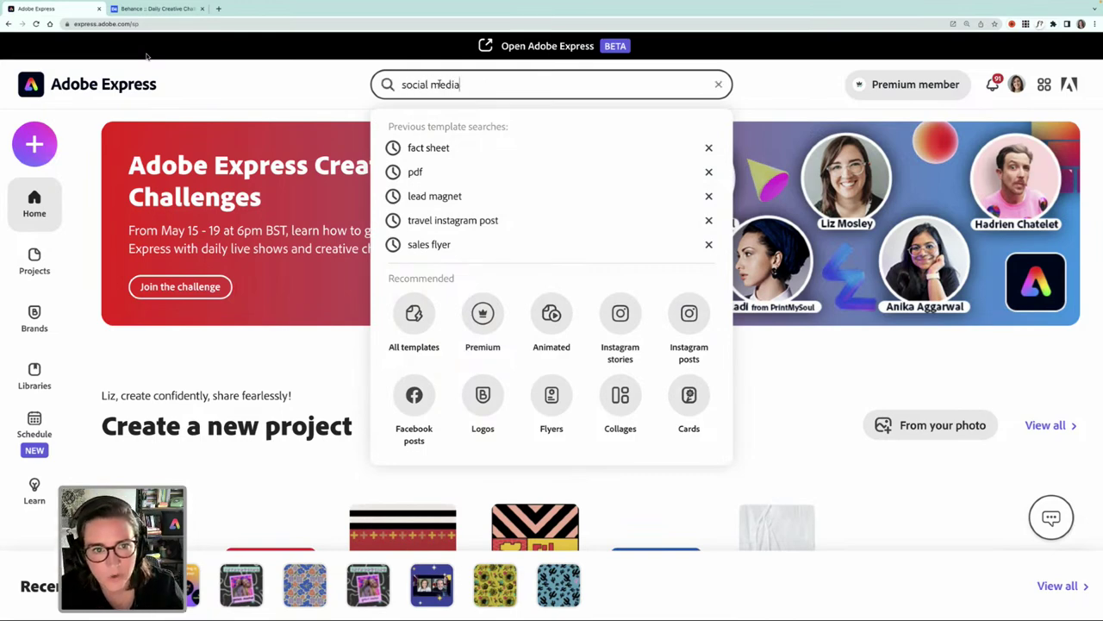
key(Return)
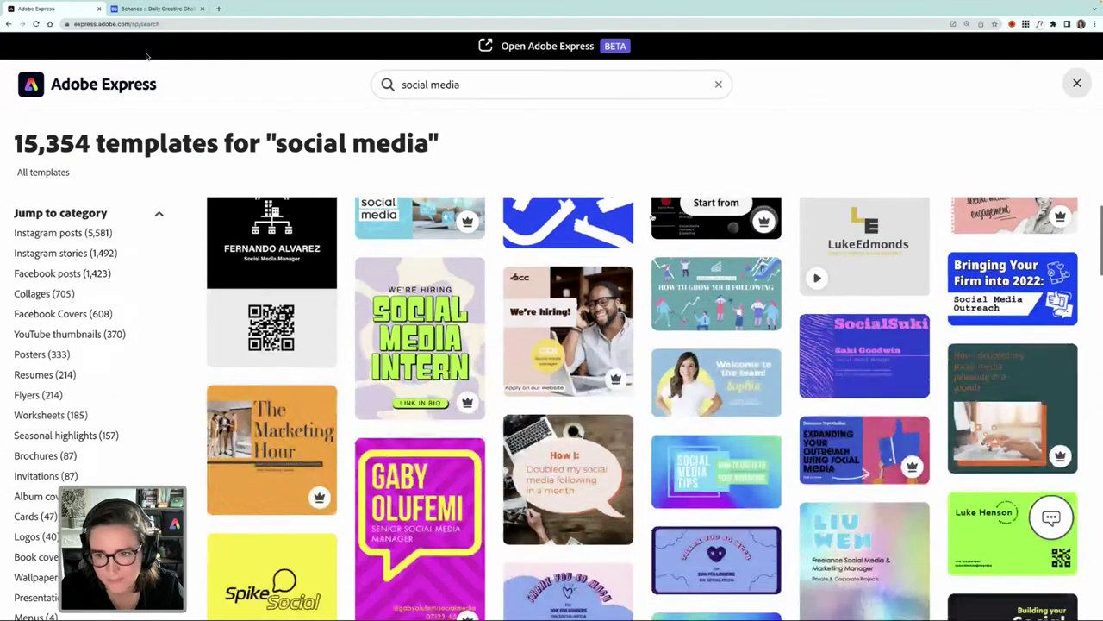
scroll(655, 323, down, 3)
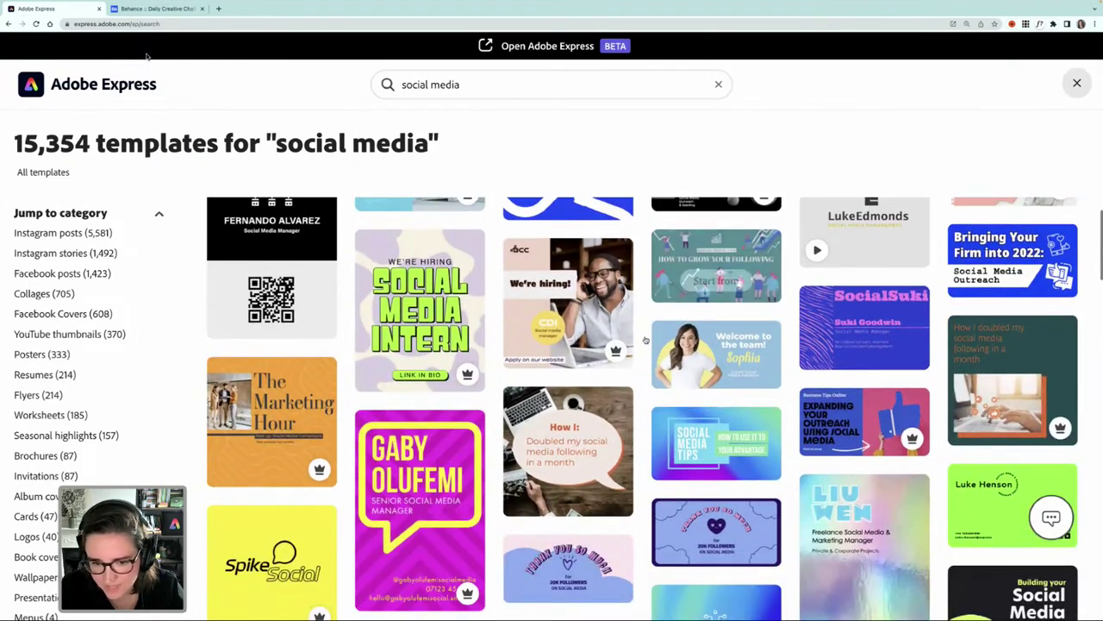
scroll(646, 339, down, 3)
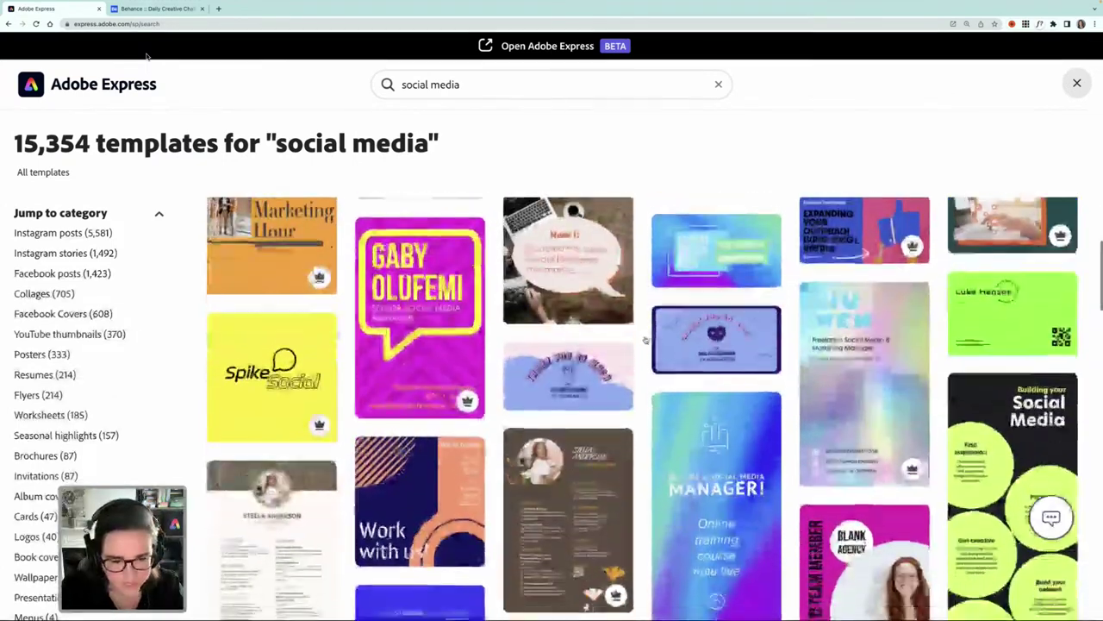
scroll(646, 340, down, 6)
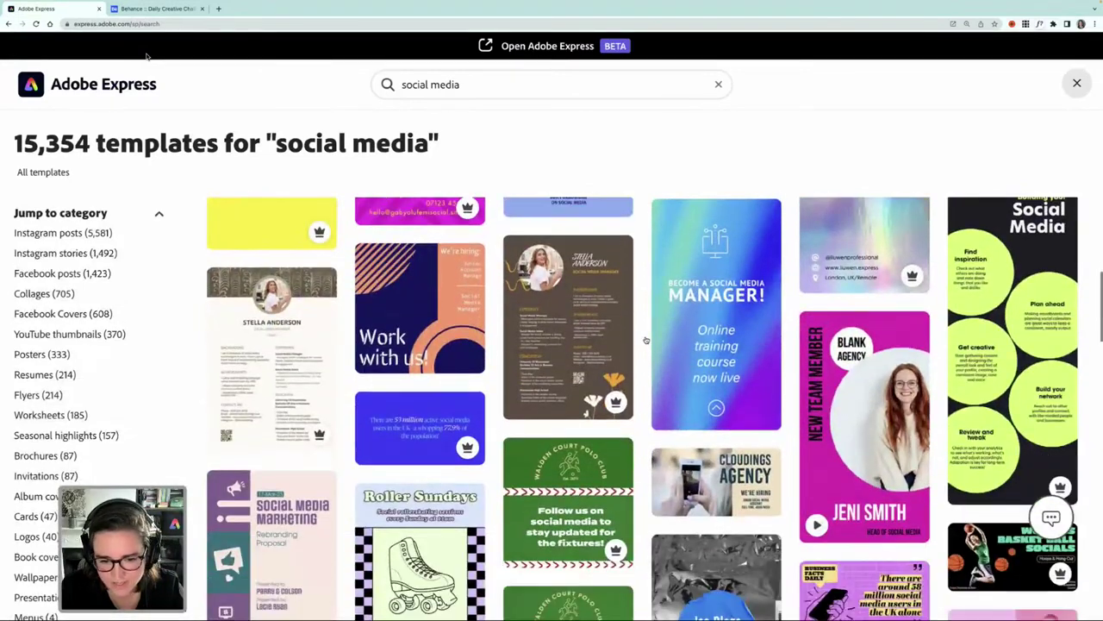
scroll(646, 340, down, 3)
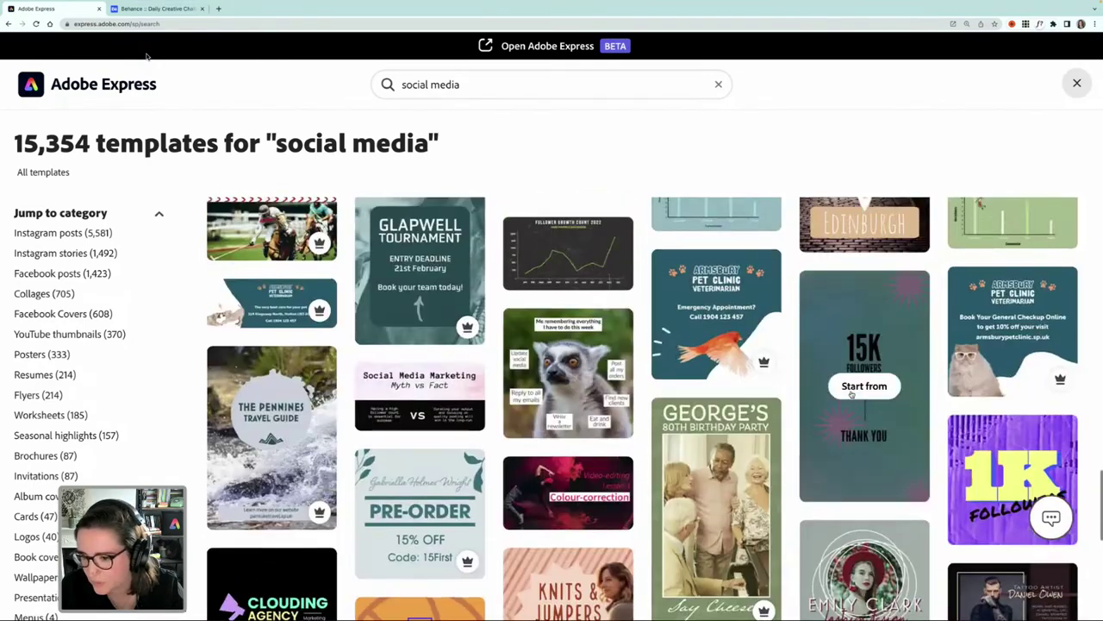
scroll(853, 394, up, 4)
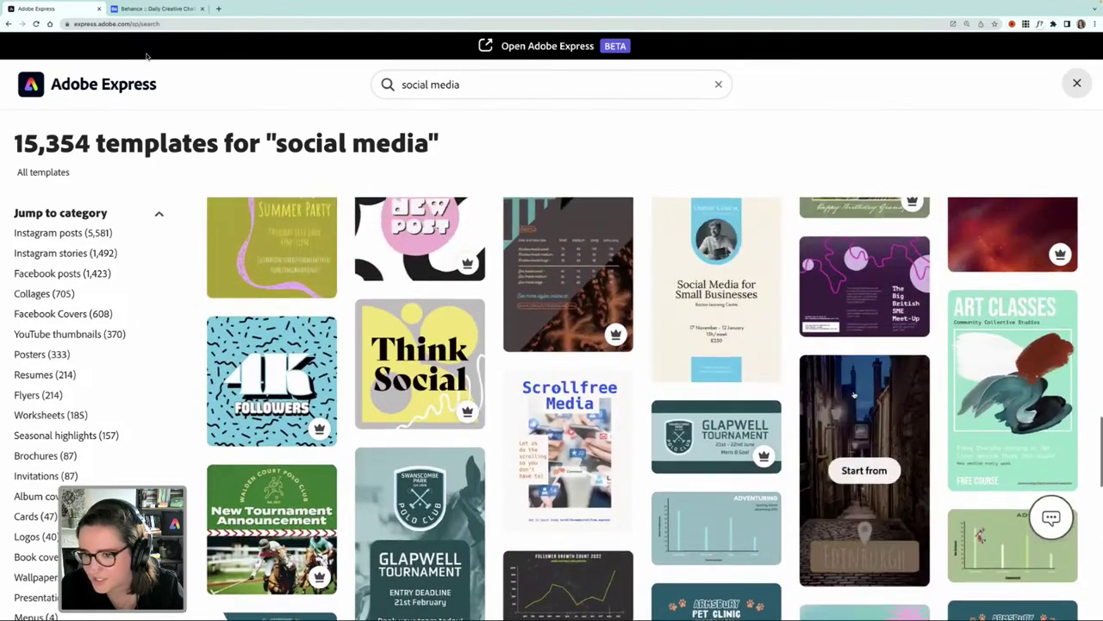
scroll(853, 394, up, 5)
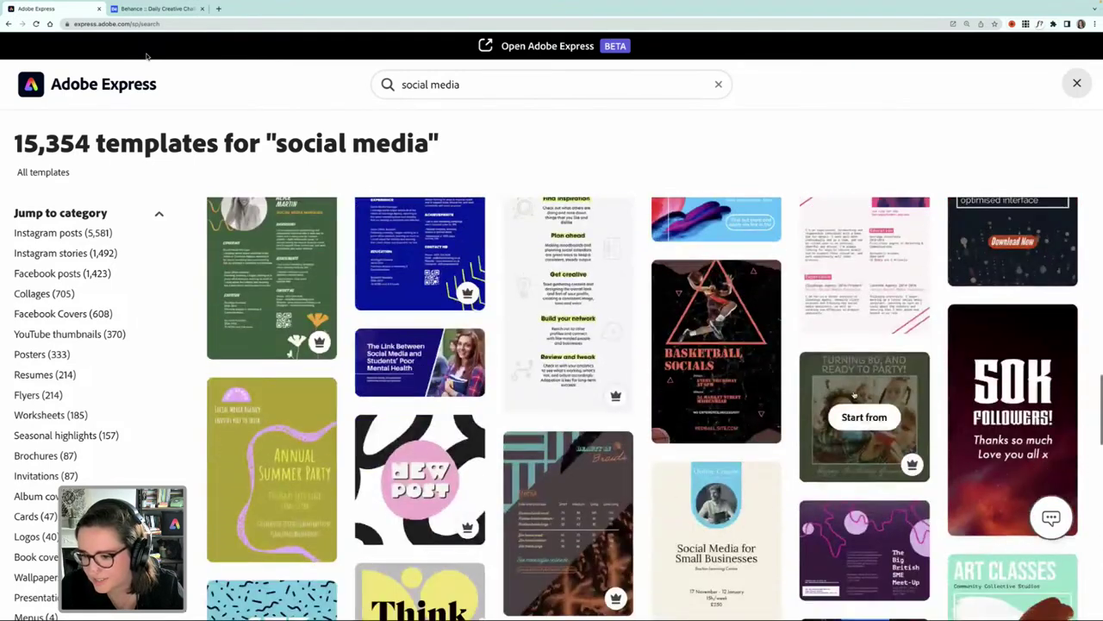
scroll(942, 400, up, 2)
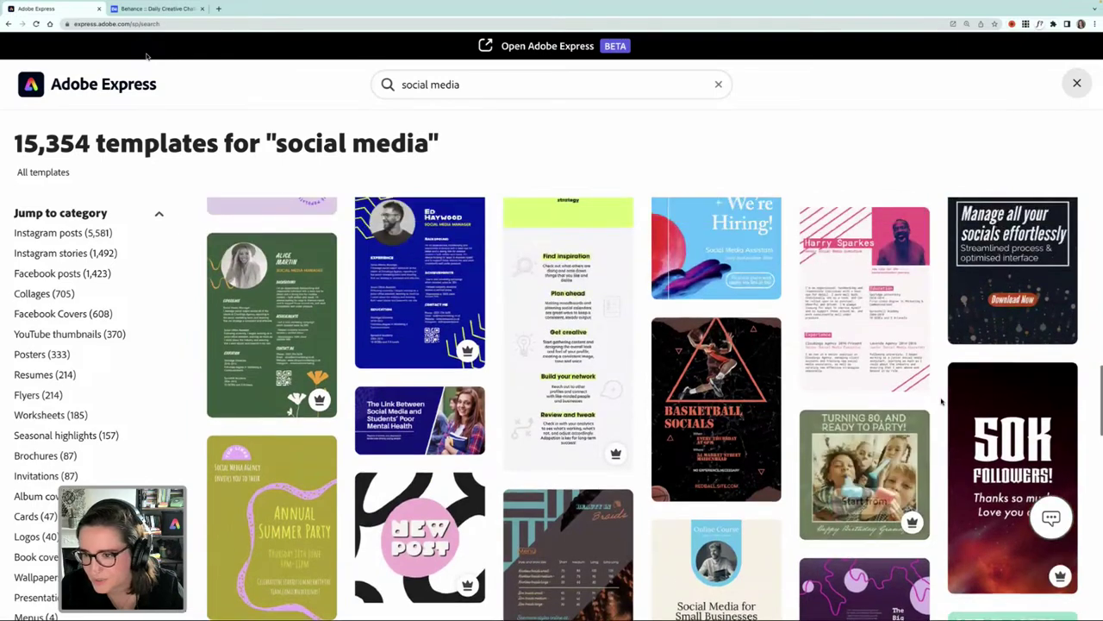
scroll(942, 400, up, 3)
click(1003, 317)
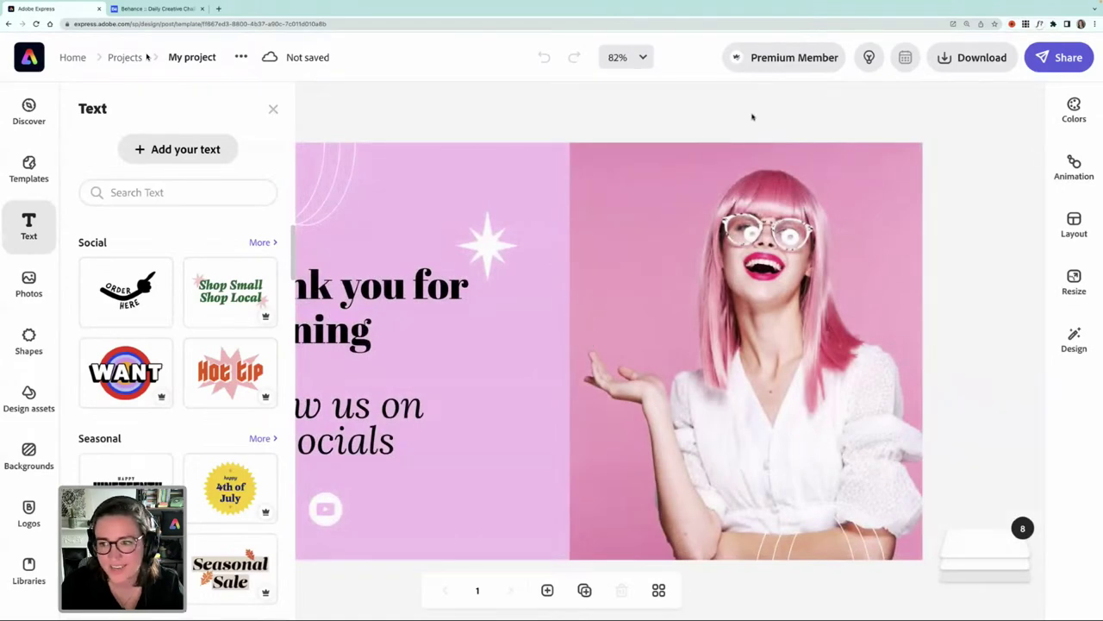
Apply the Social Power brand to the template and shuffle it into a mint version
click(1070, 331)
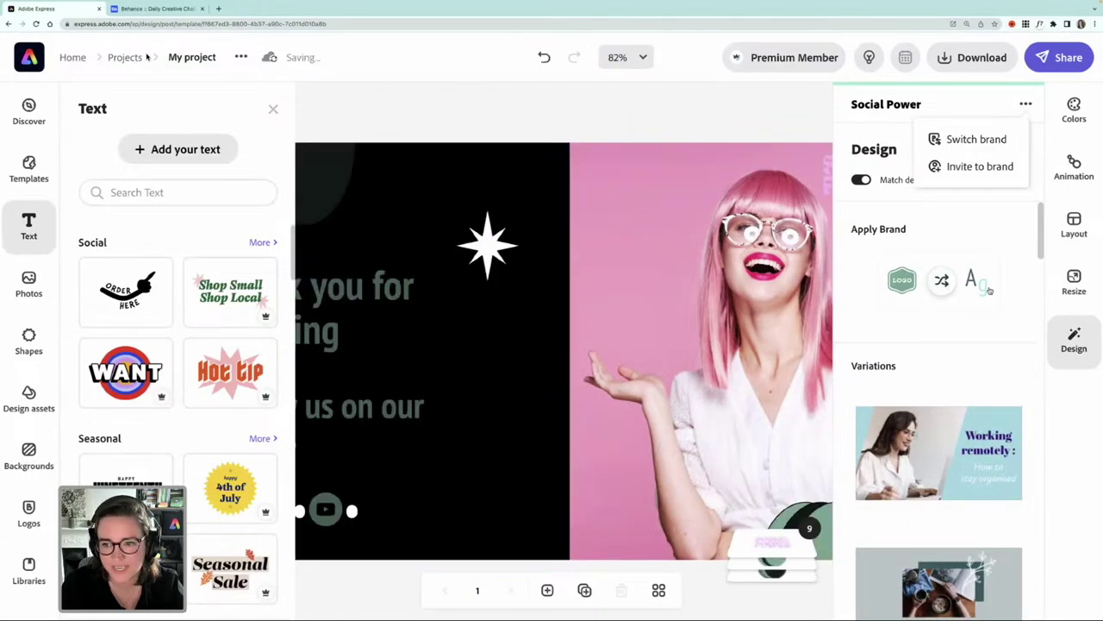
click(274, 110)
click(941, 280)
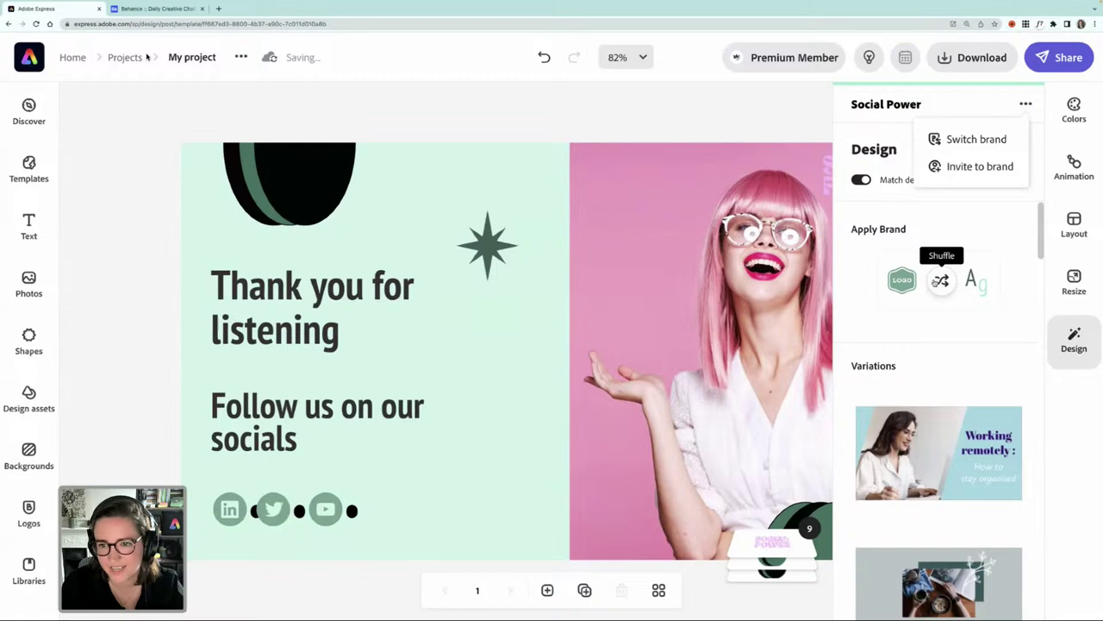
click(639, 113)
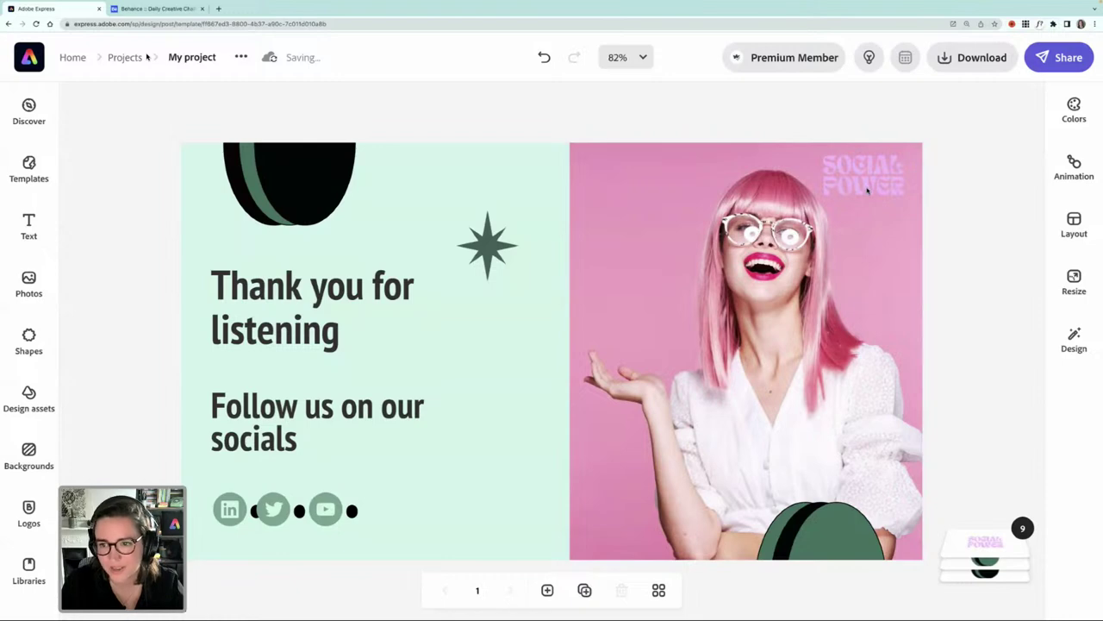
Swap the logo for the black SOCIAL POWER version and delete the top-left half-circle group
click(867, 189)
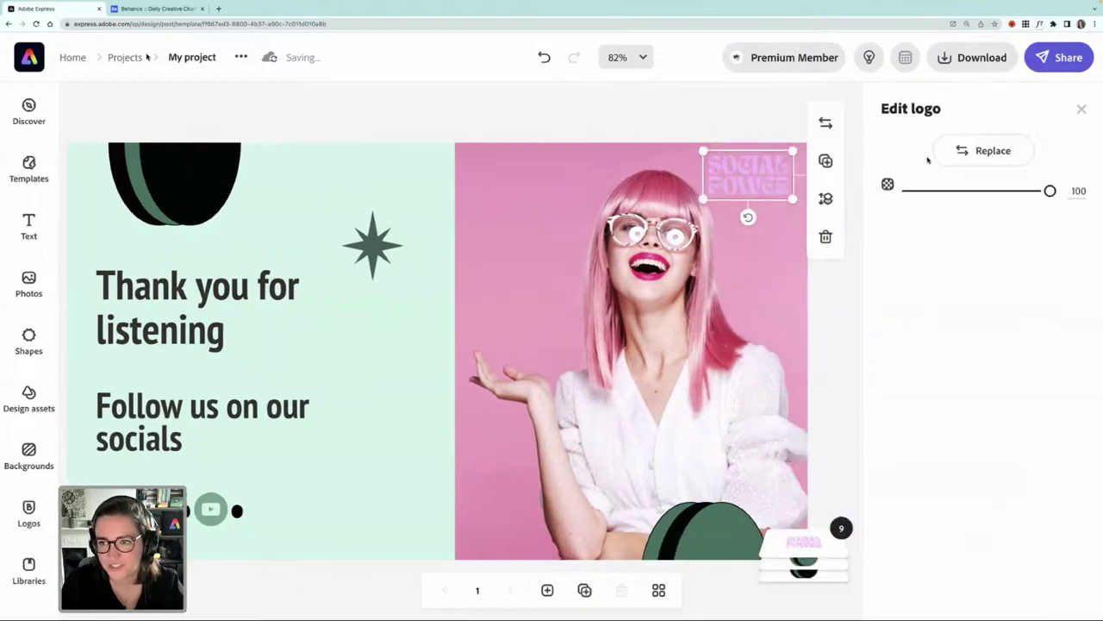
click(983, 150)
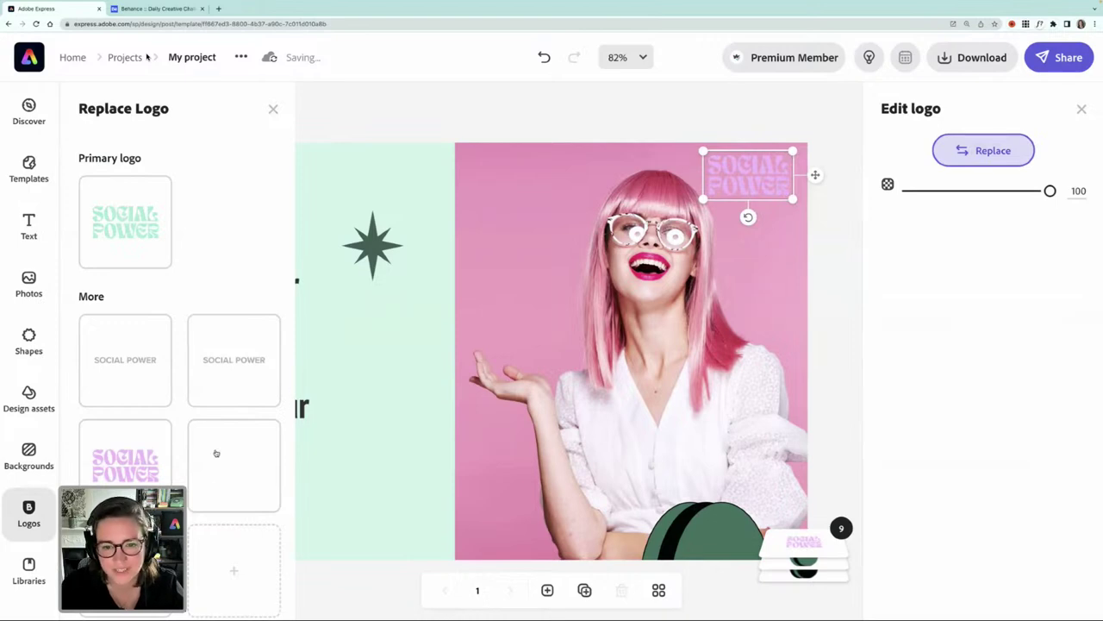
click(506, 133)
click(297, 188)
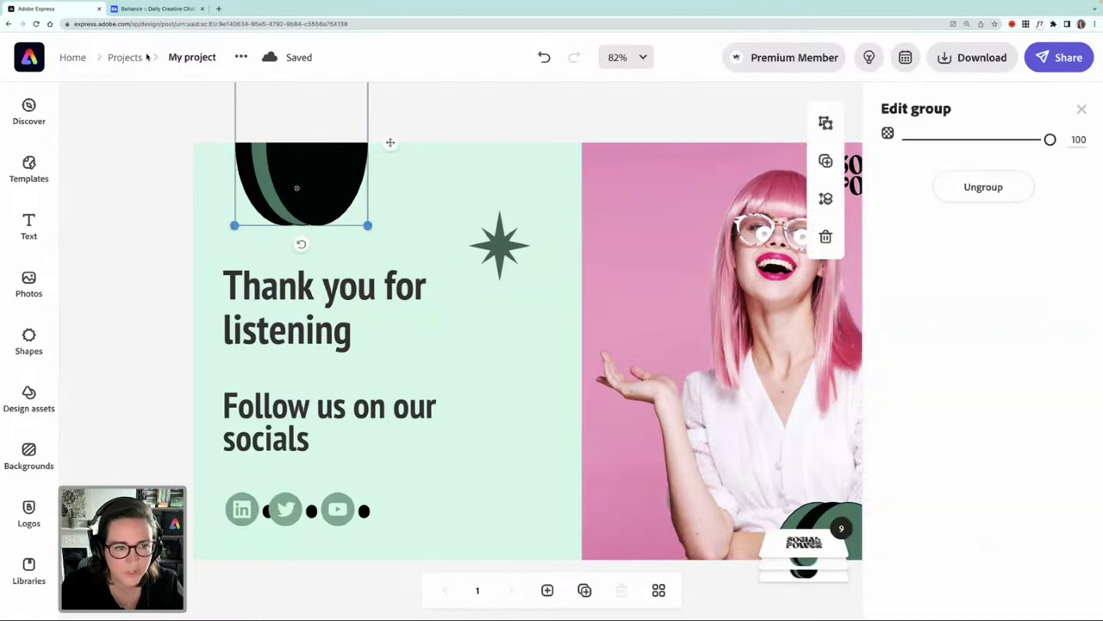
key(Delete)
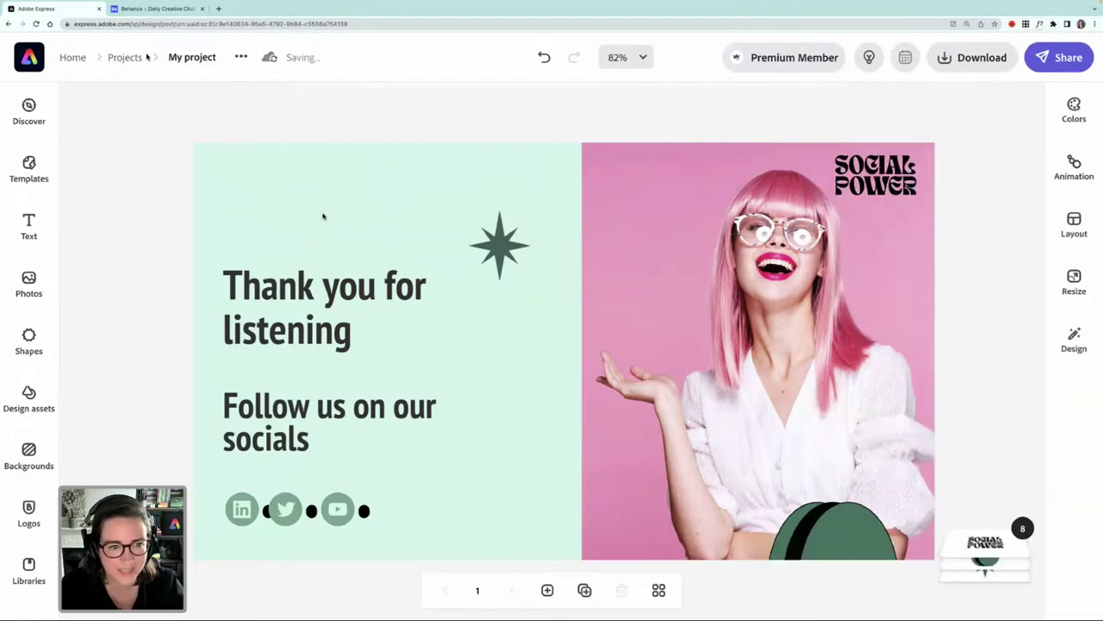
Make the left background solid black and colour both text blocks brand lilac
click(324, 217)
click(983, 185)
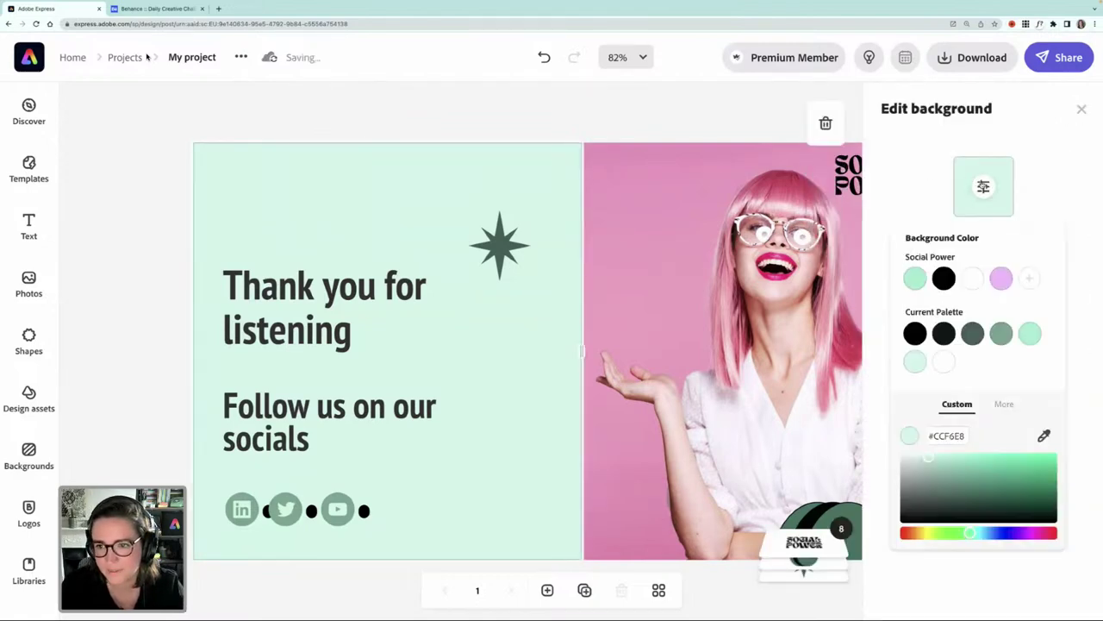
click(943, 278)
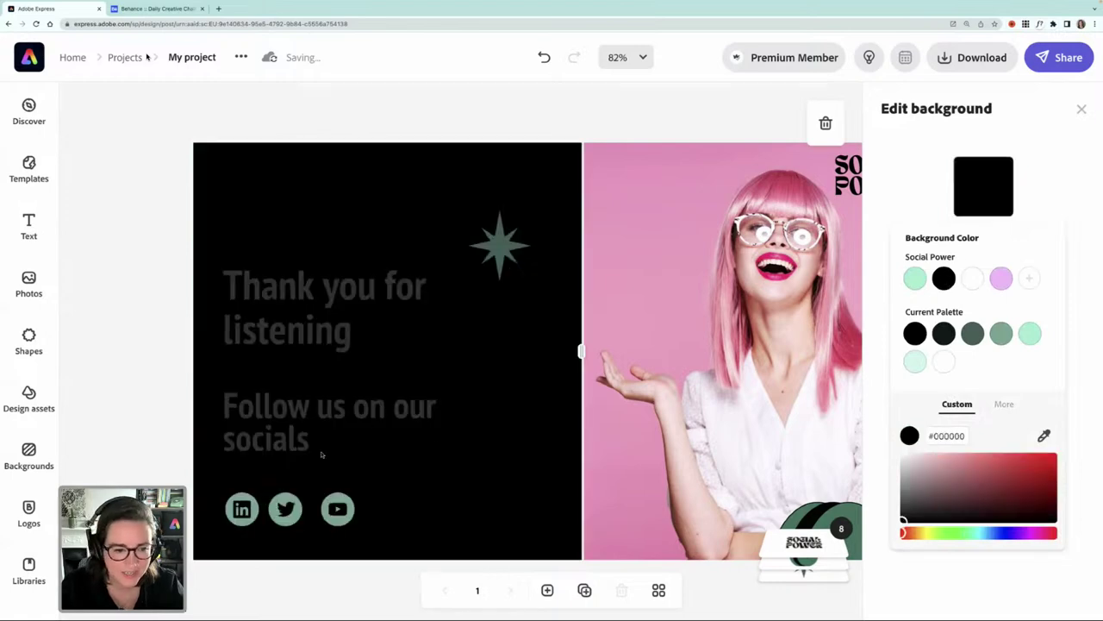
click(312, 413)
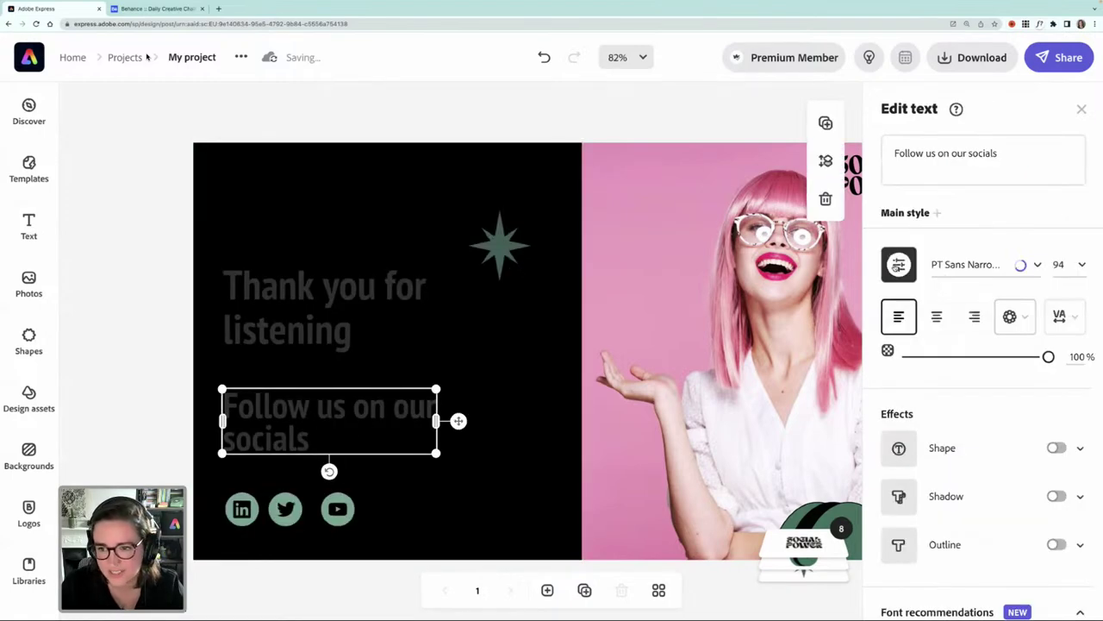
click(898, 265)
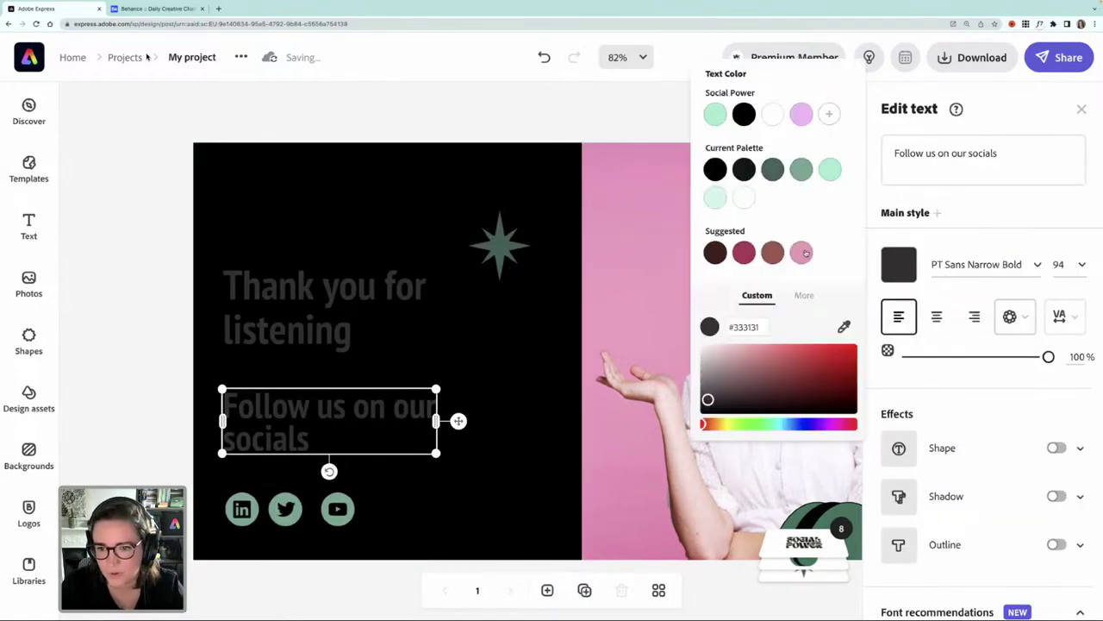
click(801, 116)
click(314, 293)
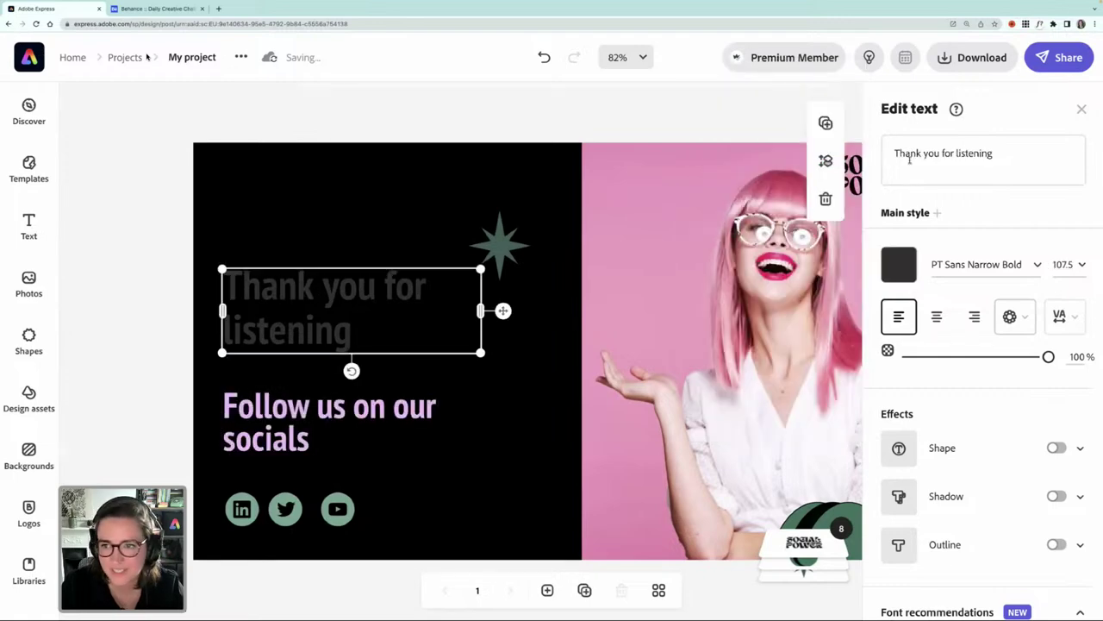
click(898, 264)
click(808, 114)
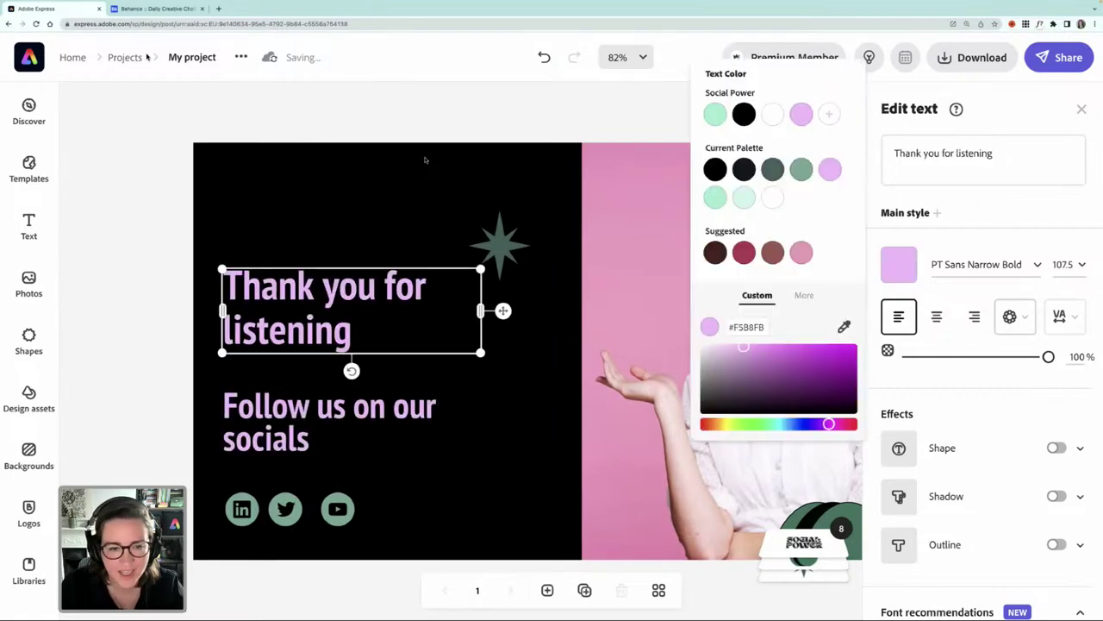
click(447, 140)
Keep the background black and fill the star with brand mint #99EDD0
click(517, 258)
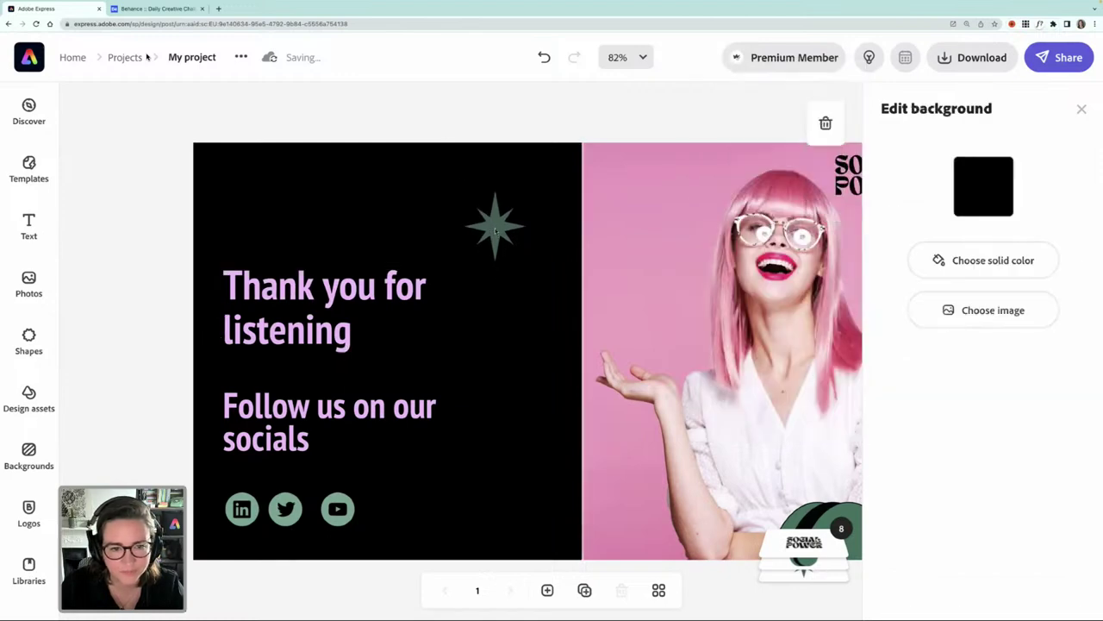
click(989, 190)
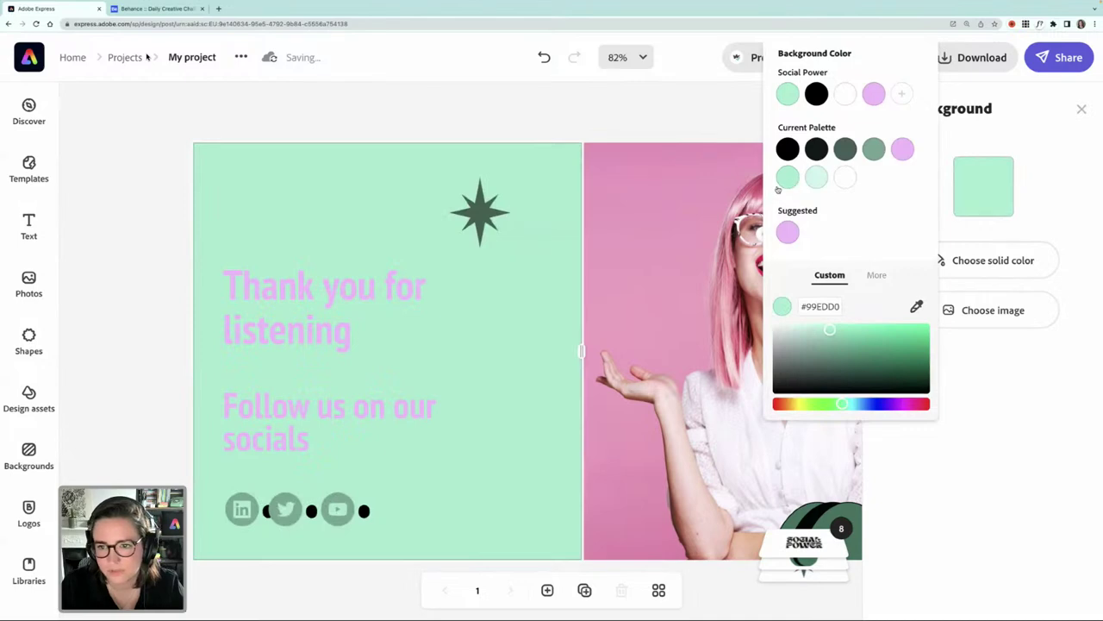
click(591, 116)
click(480, 211)
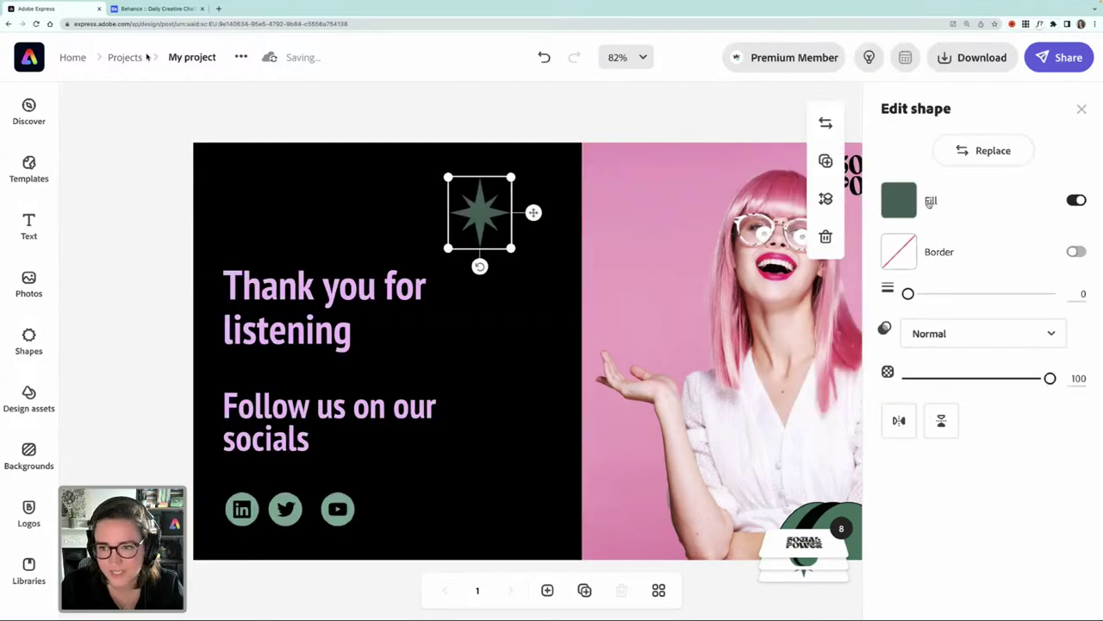
click(899, 200)
click(744, 178)
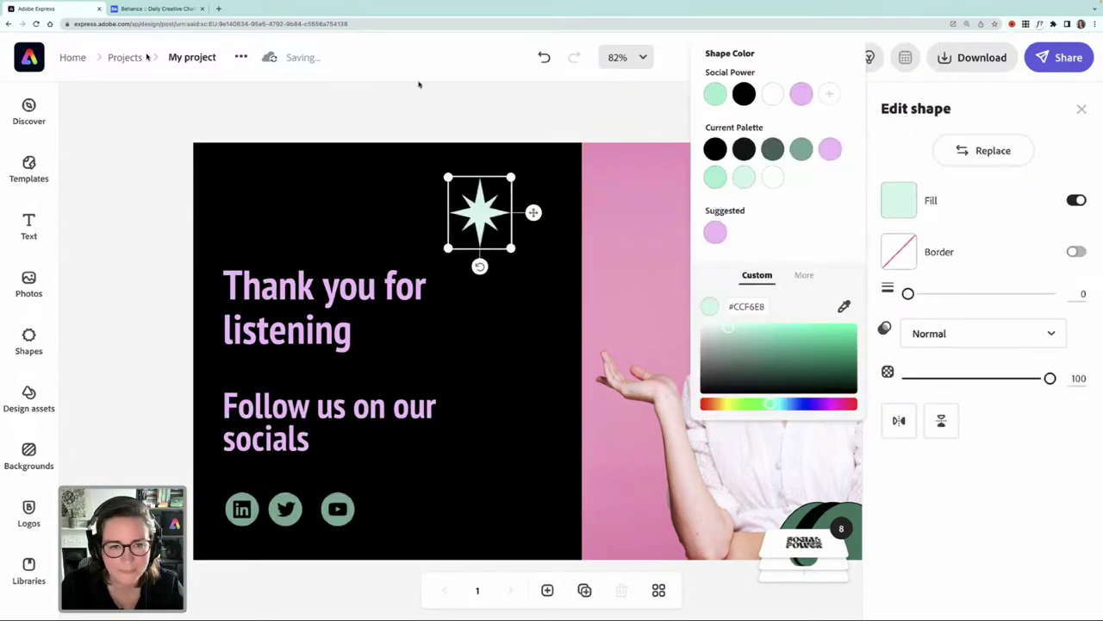
click(714, 94)
click(403, 113)
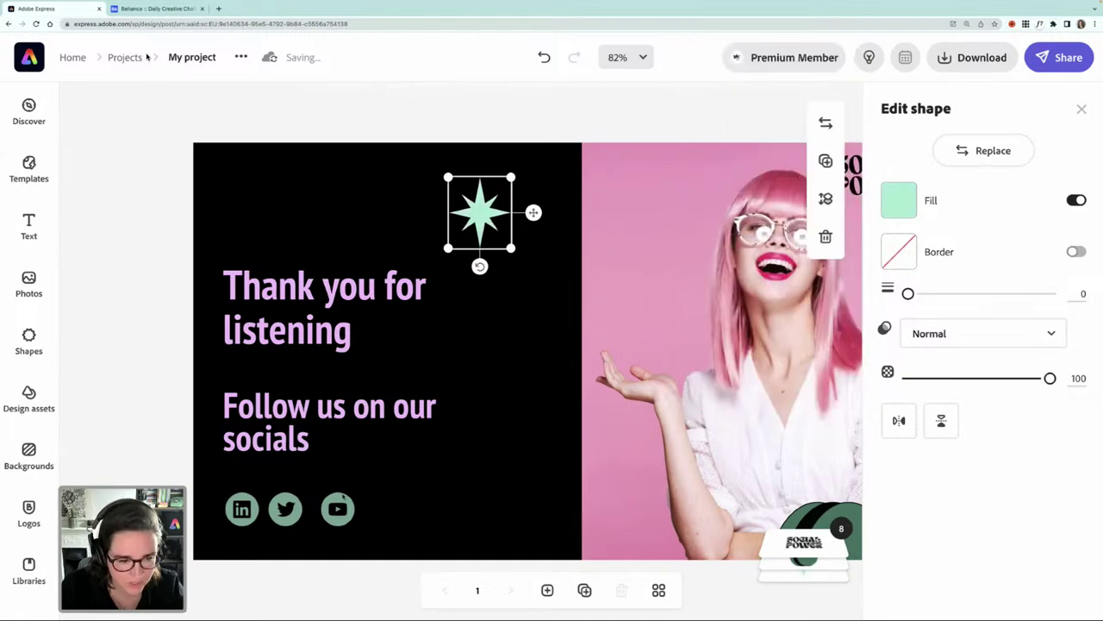
Delete the green semicircle shape at the bottom of the post
click(341, 497)
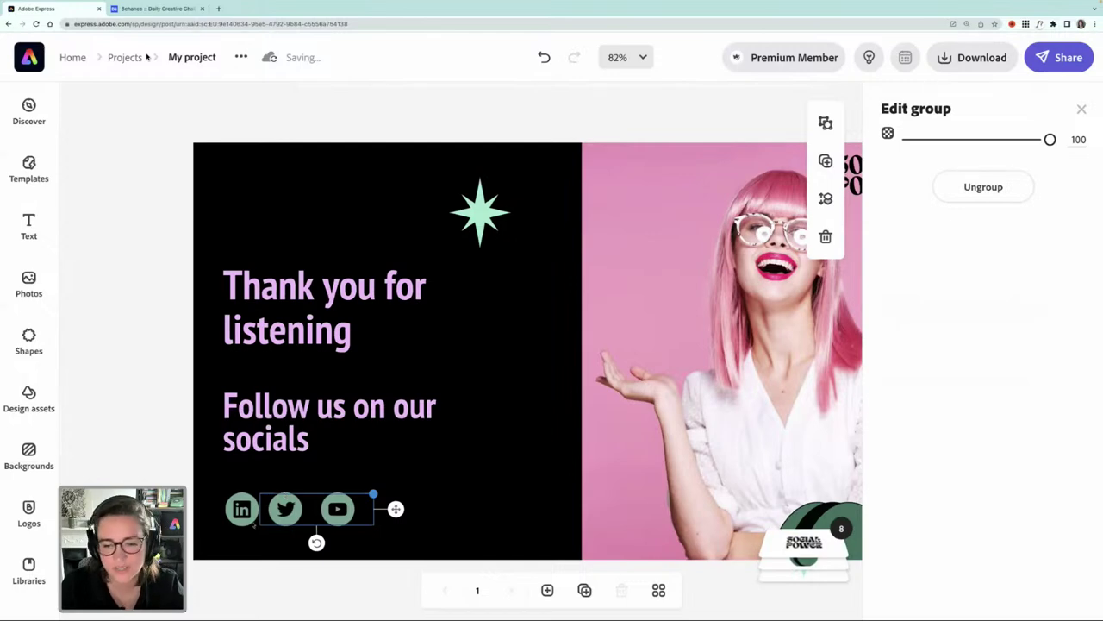
scroll(673, 413, right, 3)
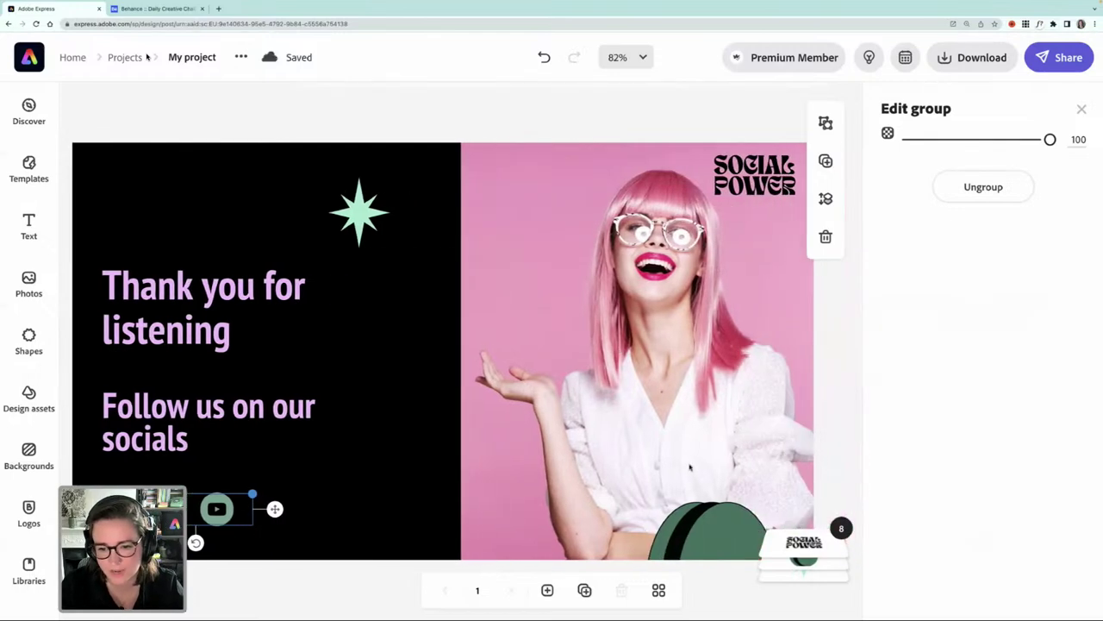
click(731, 511)
key(Delete)
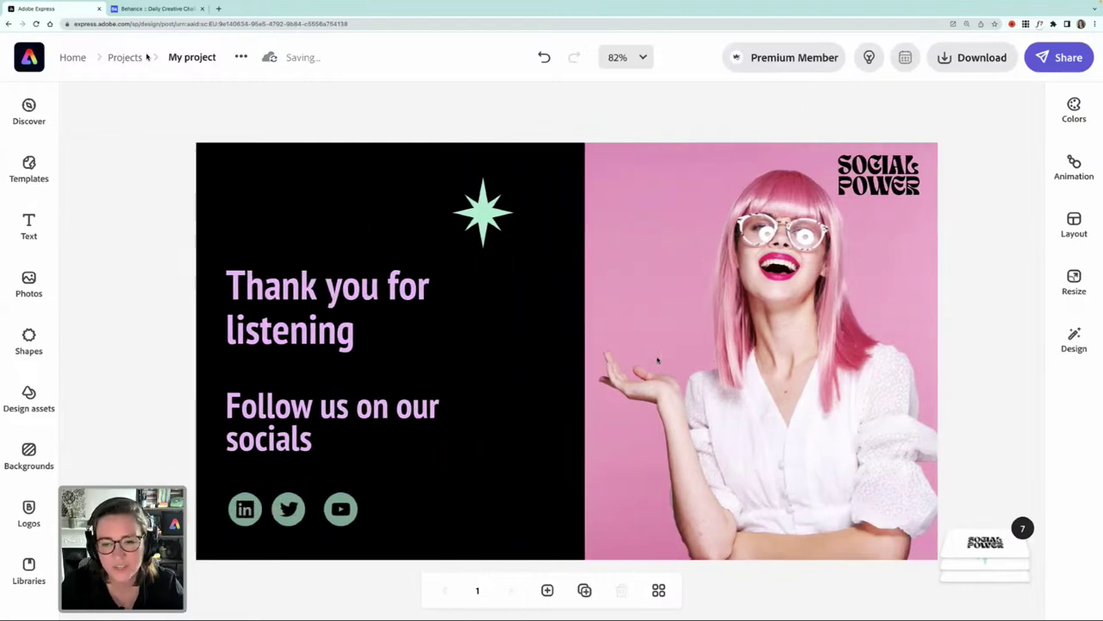
Replace the background photo with the smiling portrait from the personal branding library
click(658, 361)
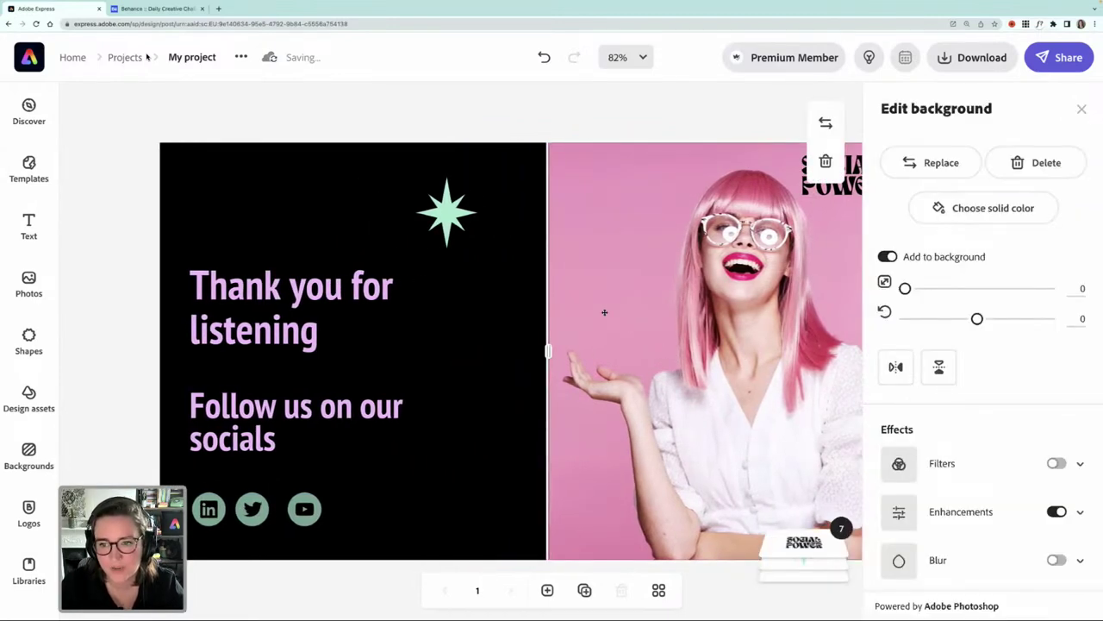
click(928, 166)
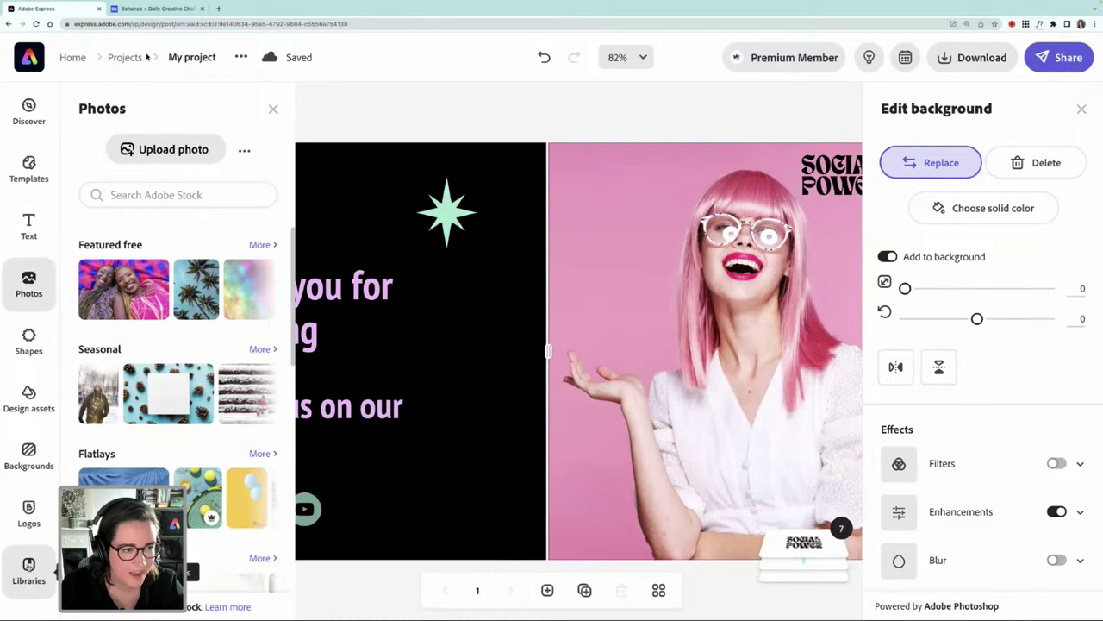
click(29, 569)
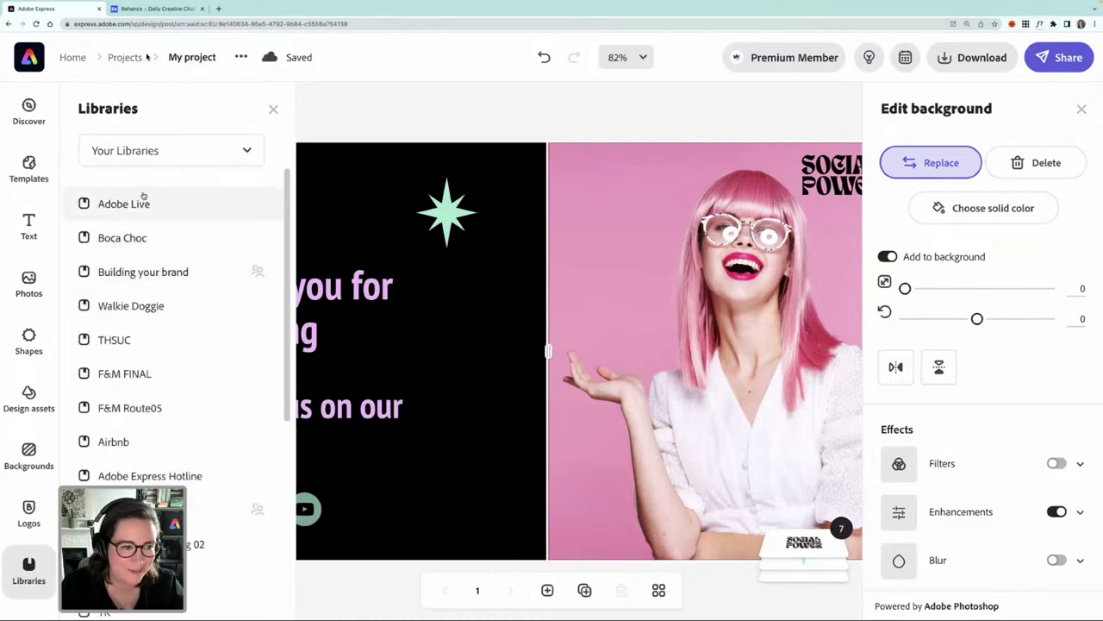
scroll(169, 341, down, 3)
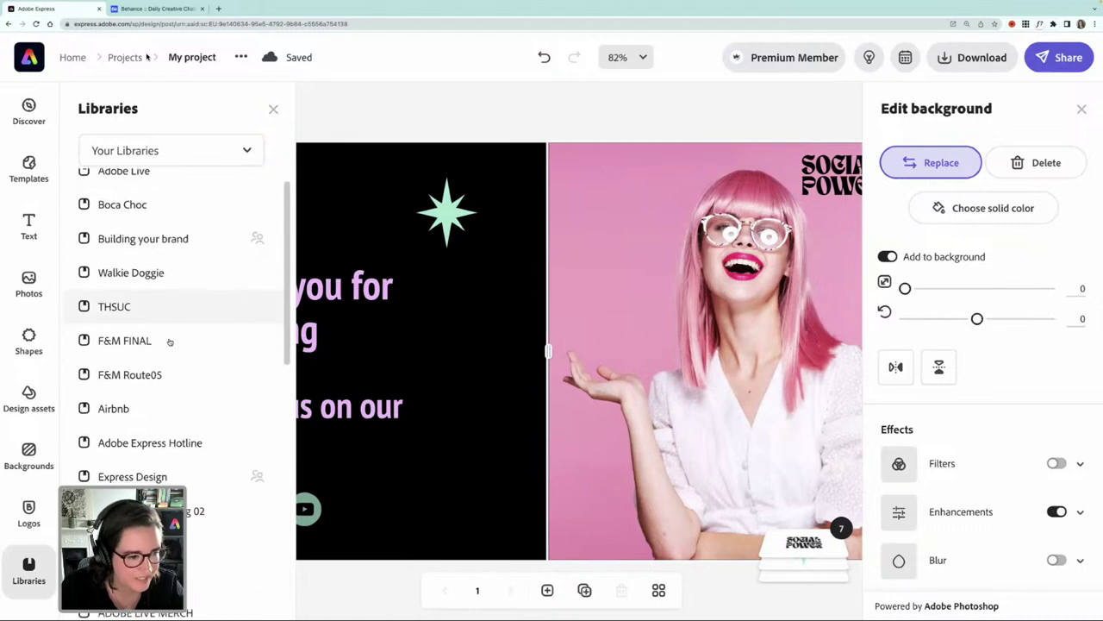
click(168, 449)
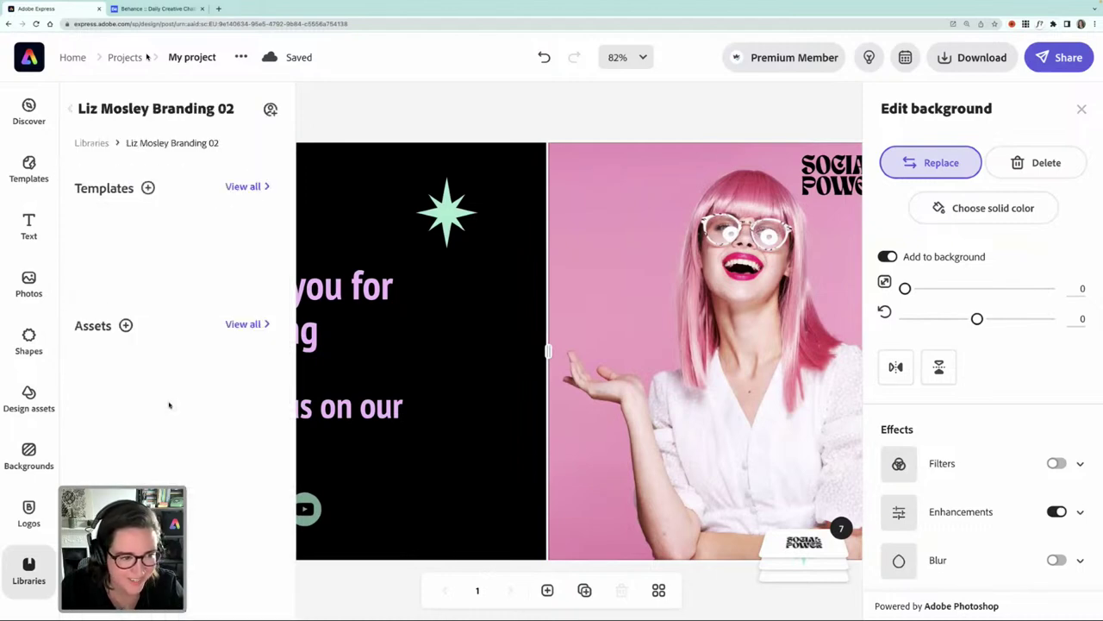
scroll(175, 425, down, 3)
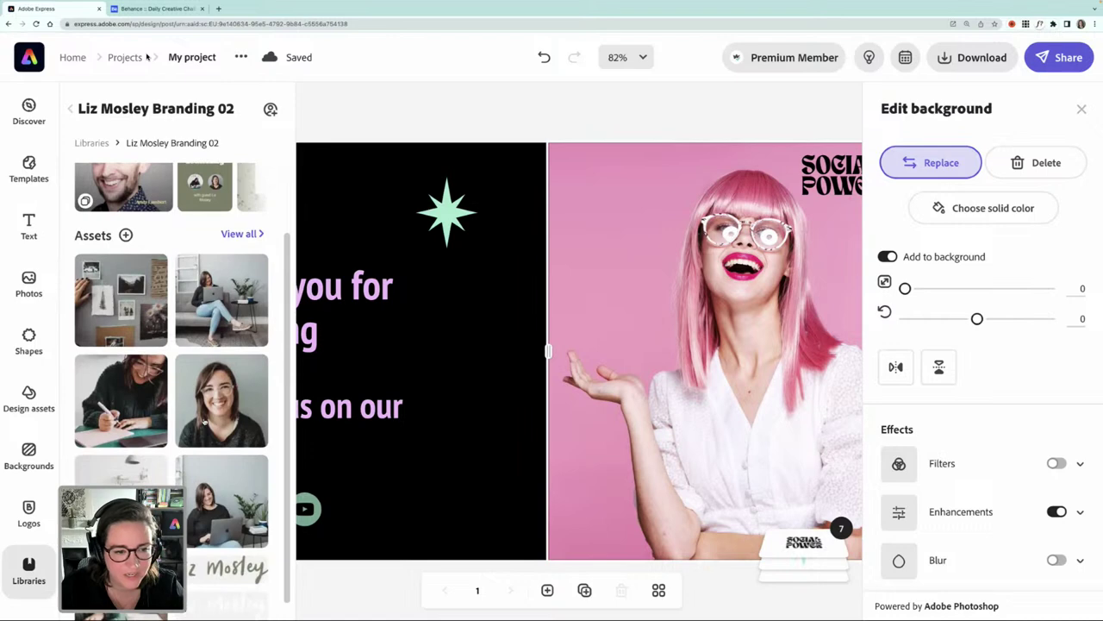
click(207, 421)
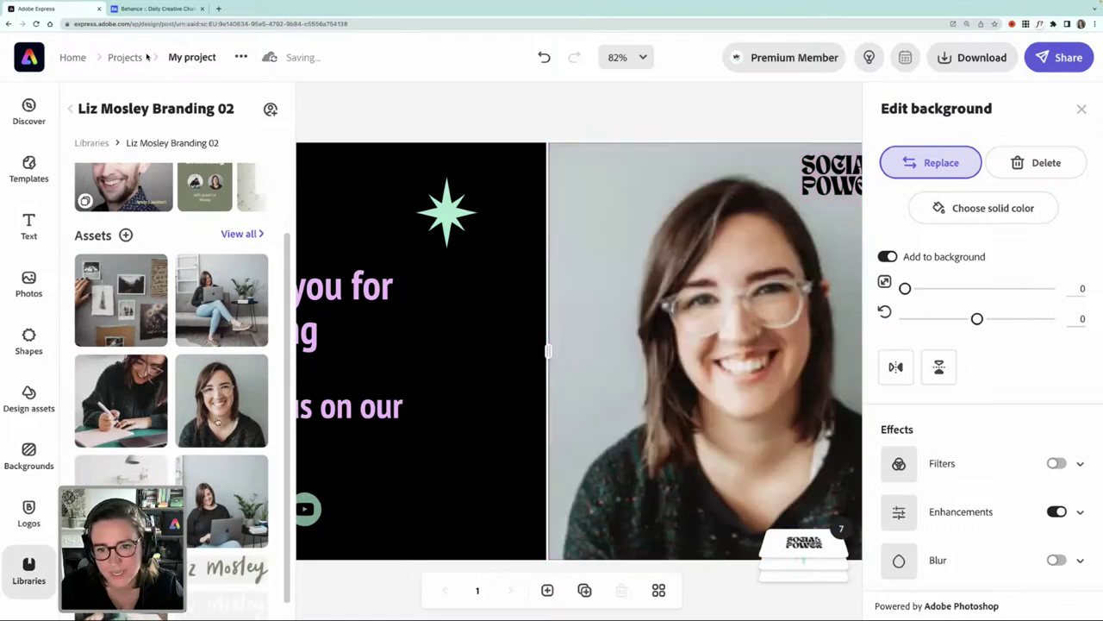
click(605, 118)
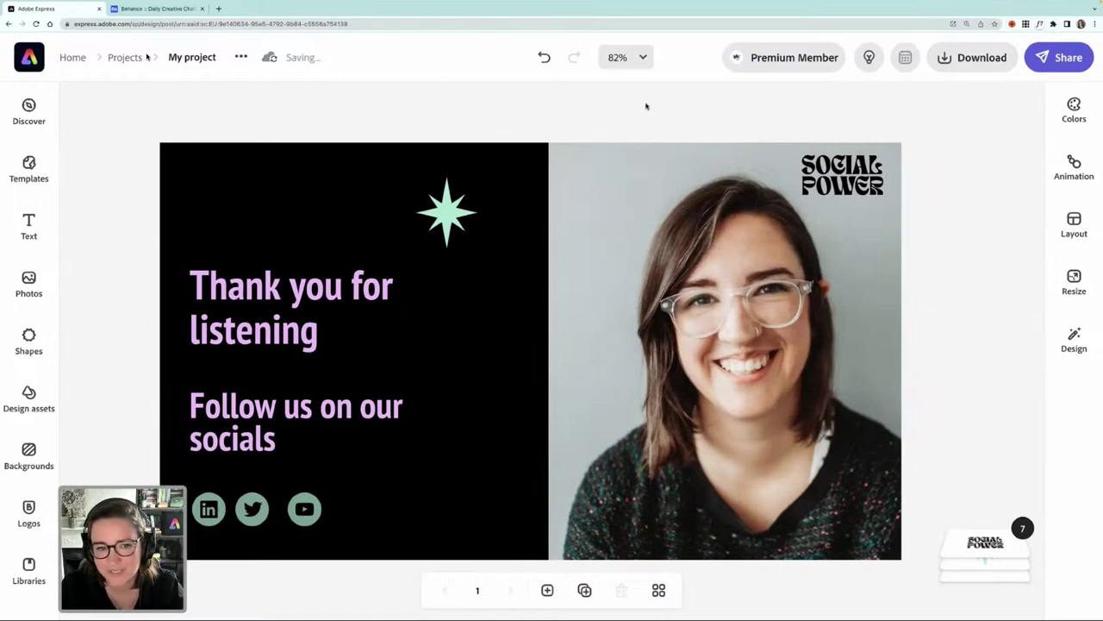
Swap the corner SOCIAL POWER logo for its white version
click(842, 194)
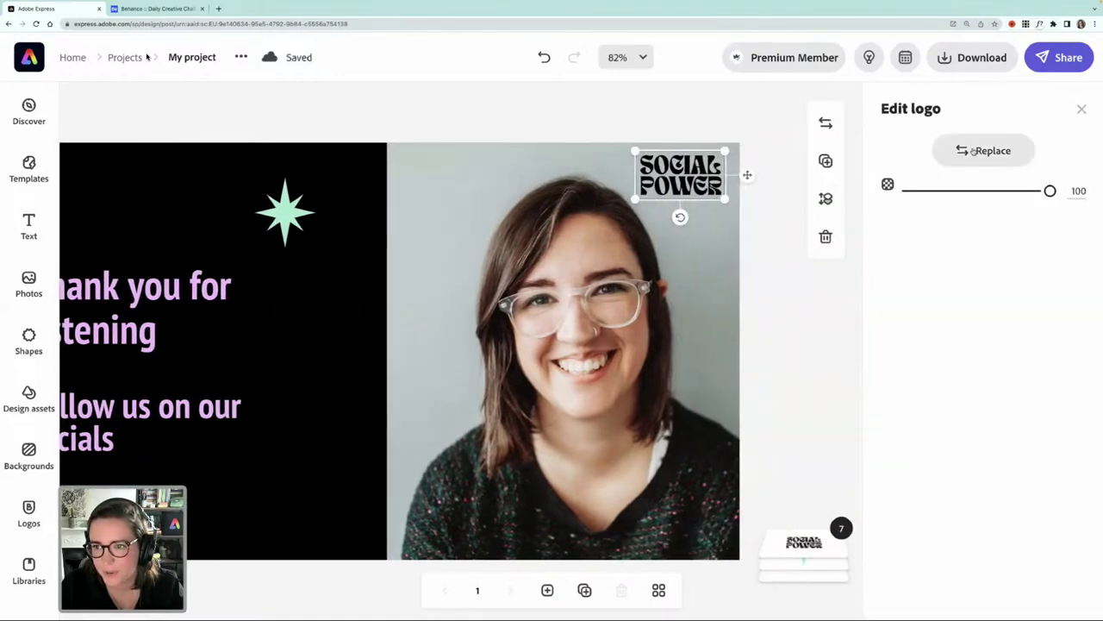
click(964, 152)
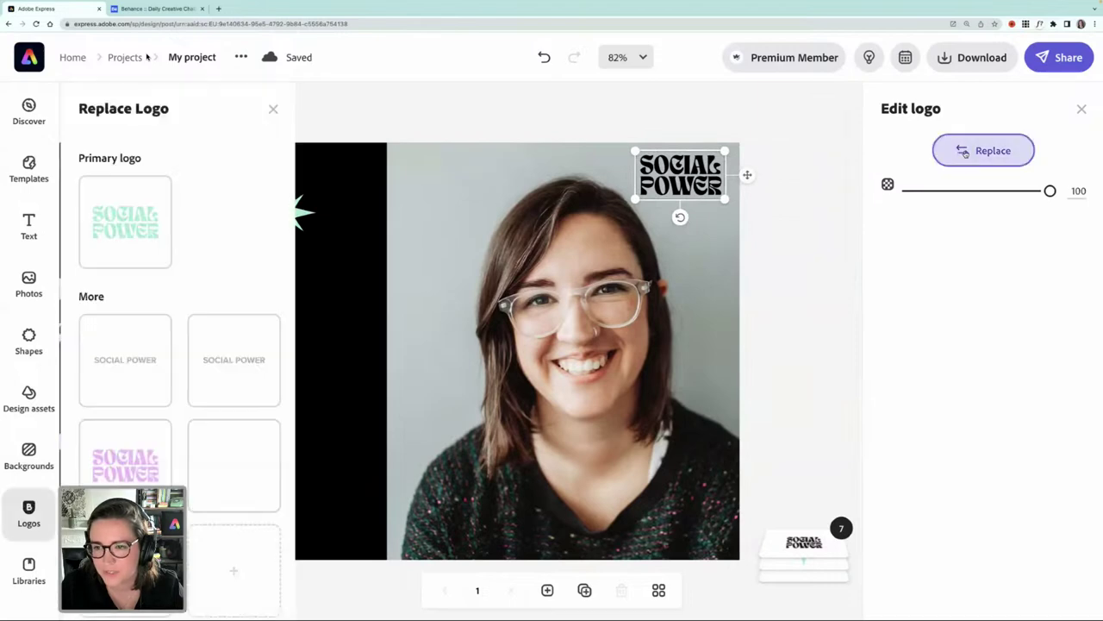
click(237, 467)
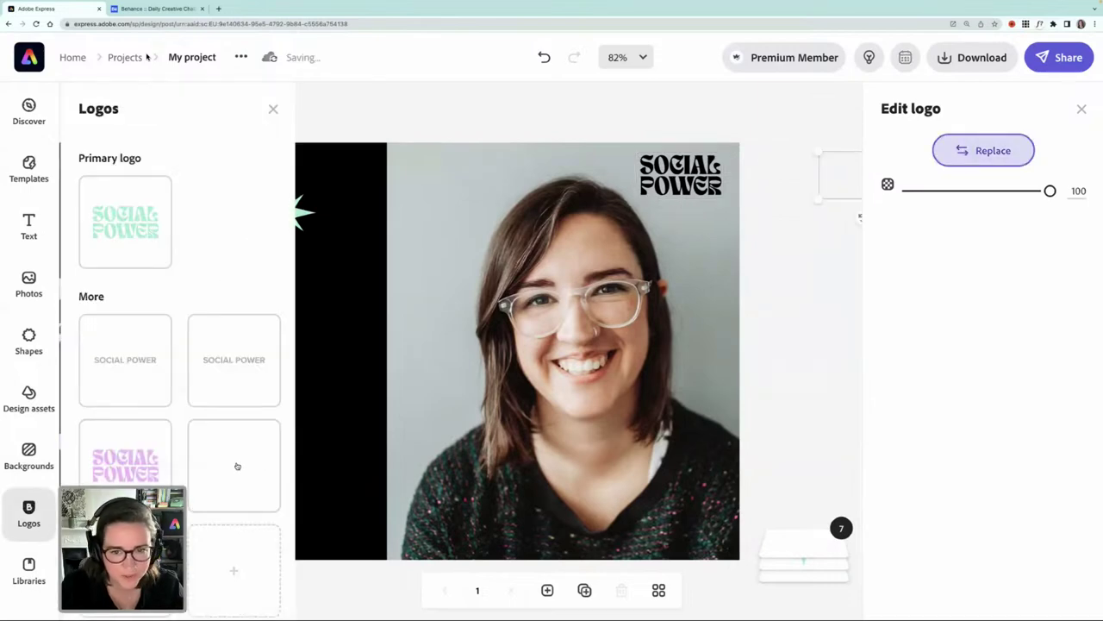
click(551, 130)
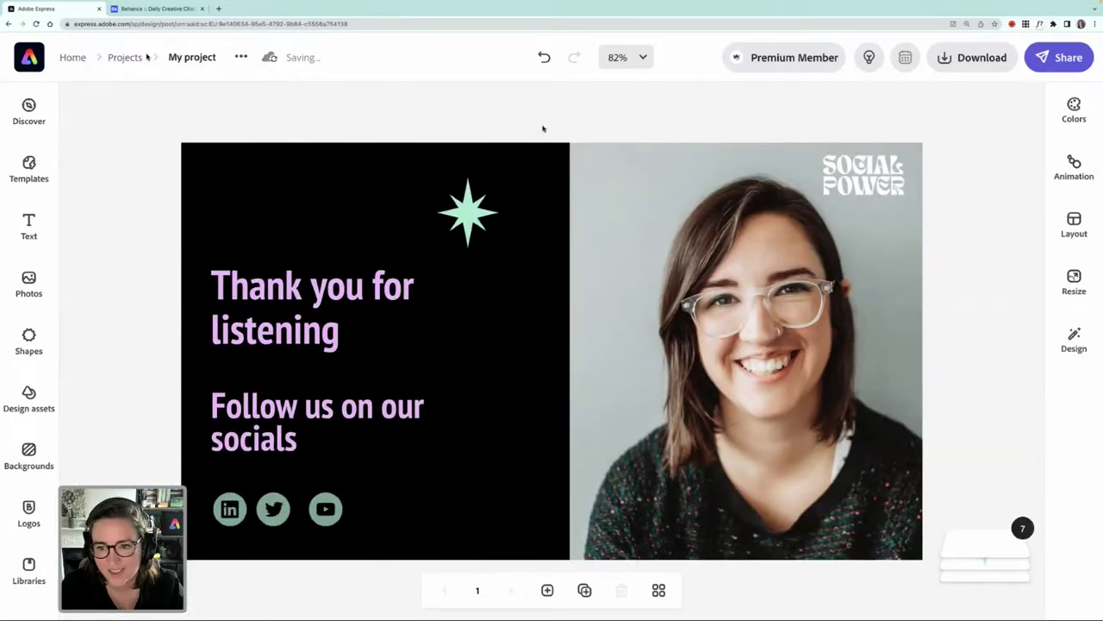
scroll(542, 205, right, 2)
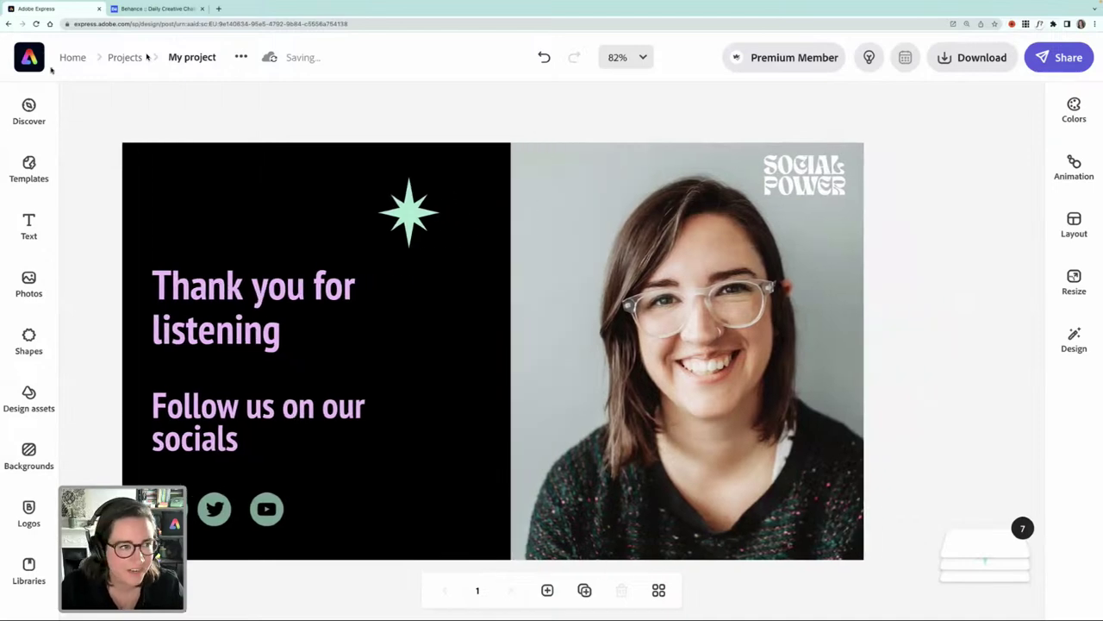
Save the design, then open the Behance challenge's 'Introducing your name' Adobe Express template
click(146, 57)
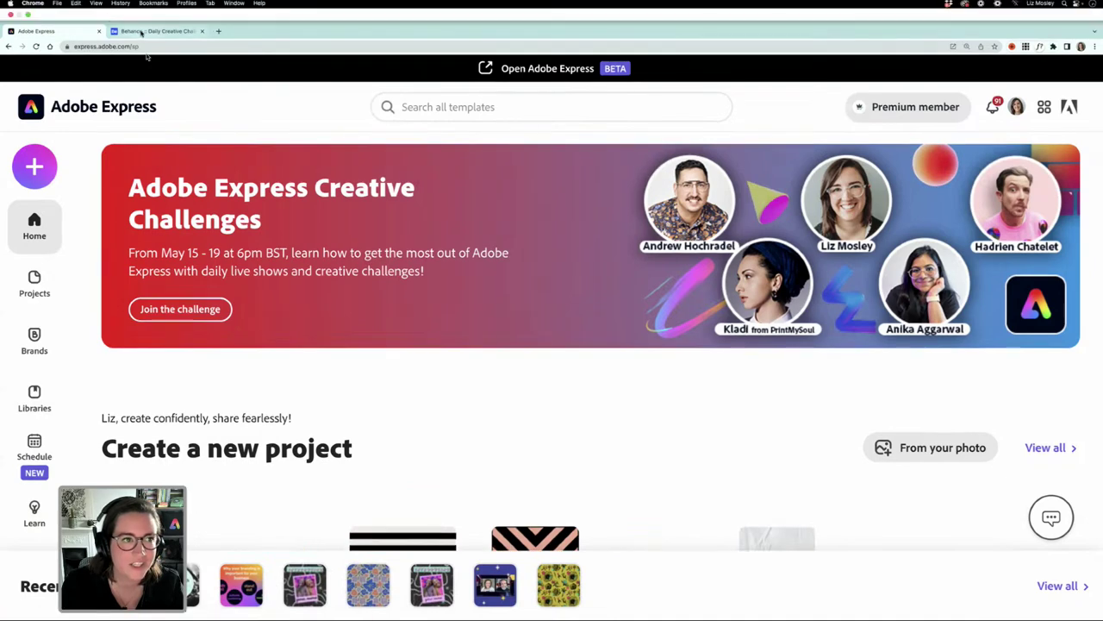
click(141, 31)
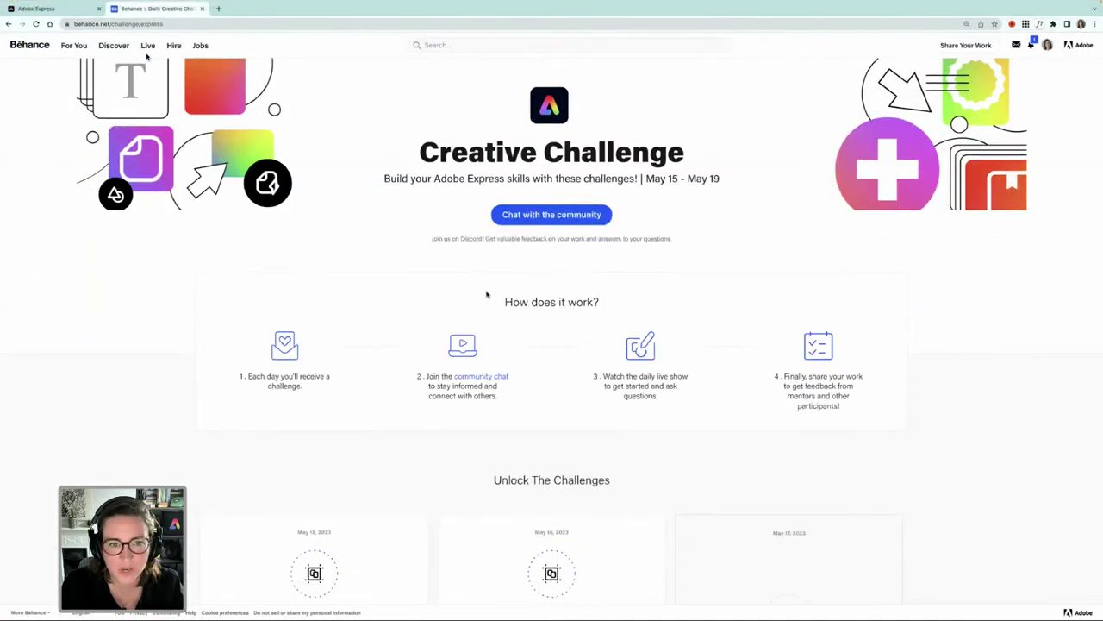
scroll(490, 294, down, 5)
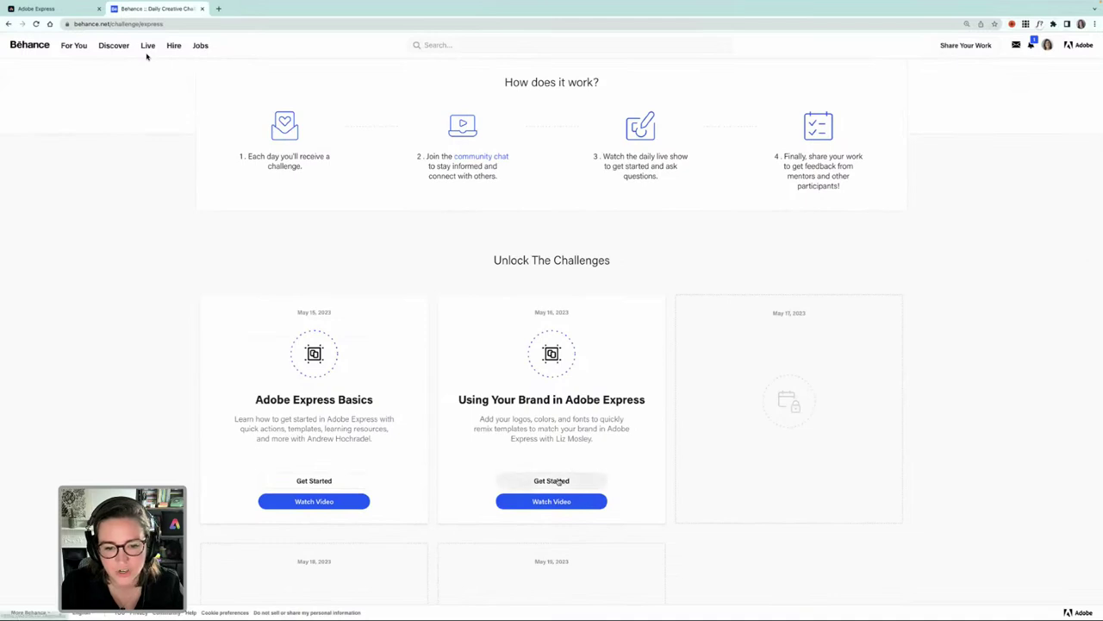
click(556, 480)
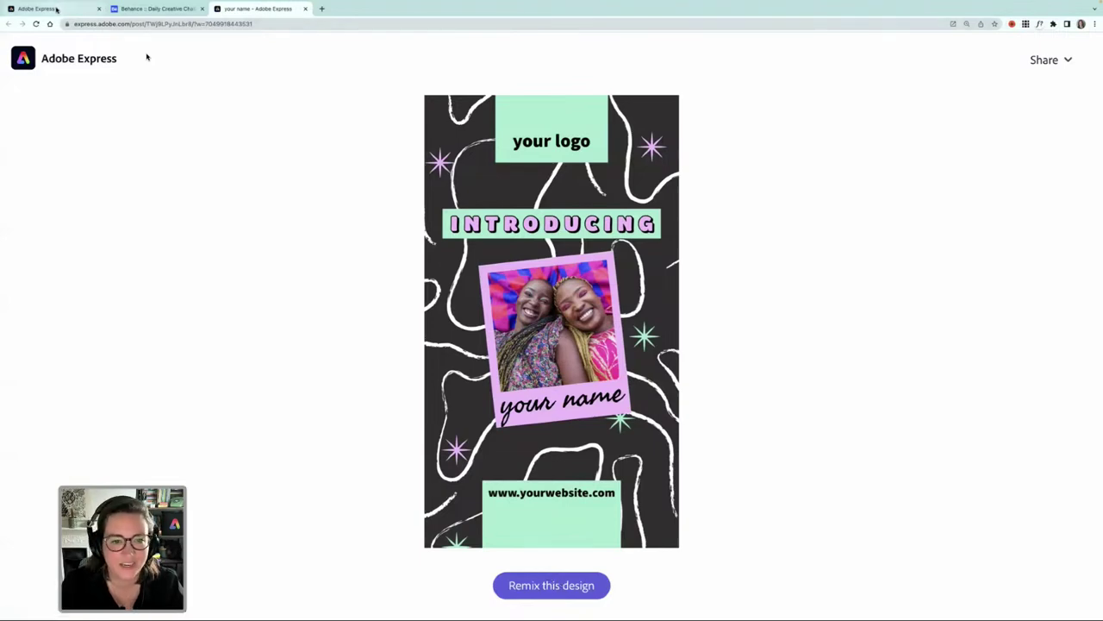
click(56, 9)
Open the recent Introducing story and place the Social Power primary logo in the top mint box
click(307, 582)
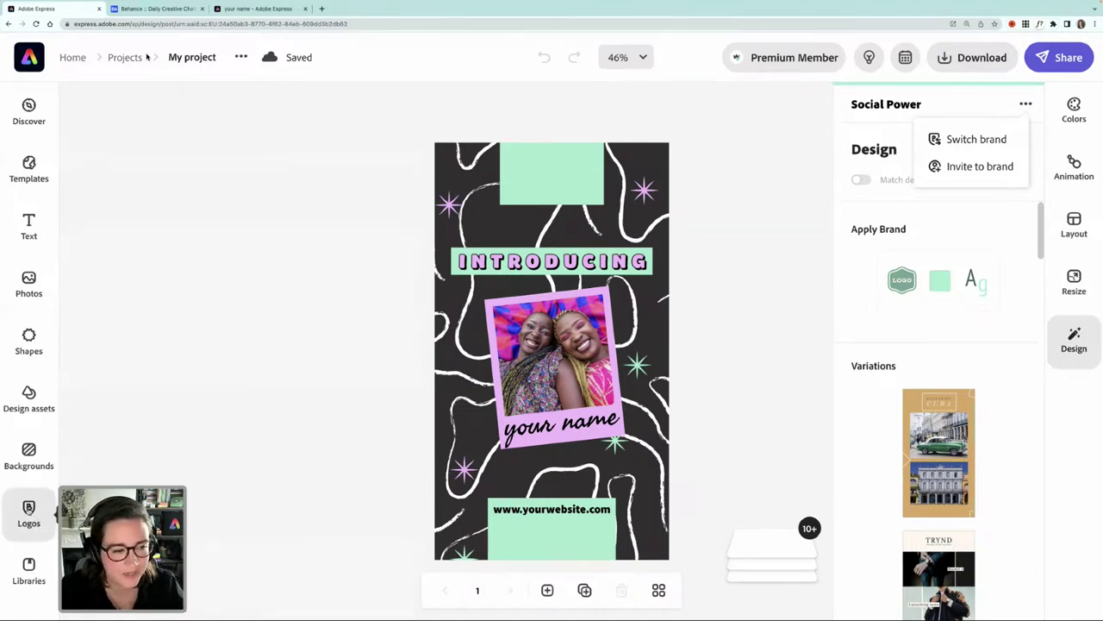
click(28, 510)
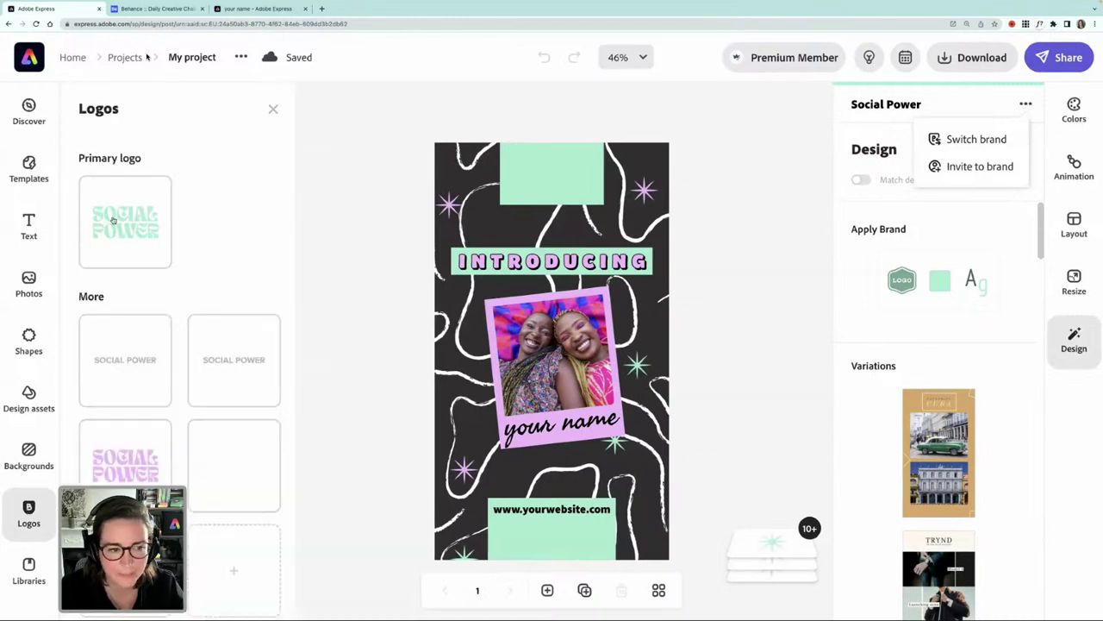
scroll(139, 366, down, 1)
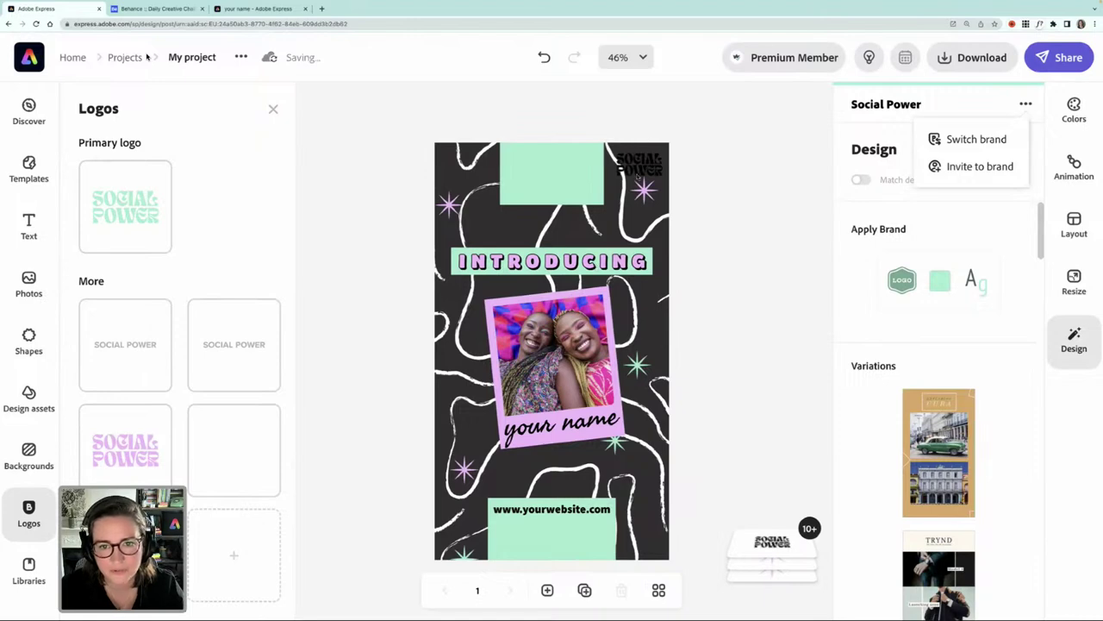
click(638, 175)
drag(638, 175, 590, 191)
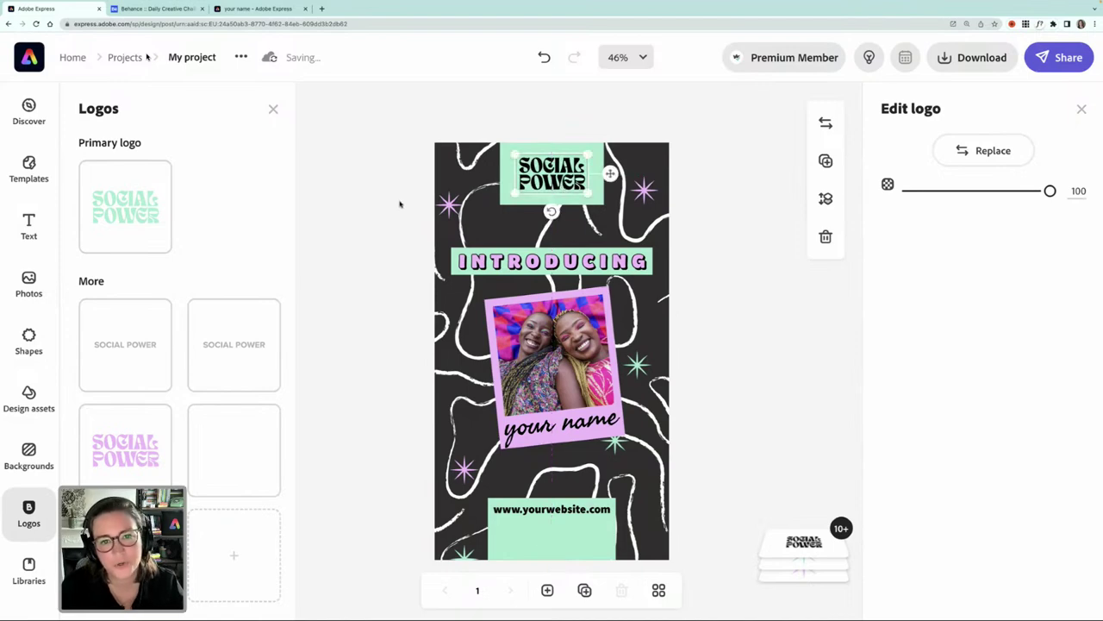
click(399, 204)
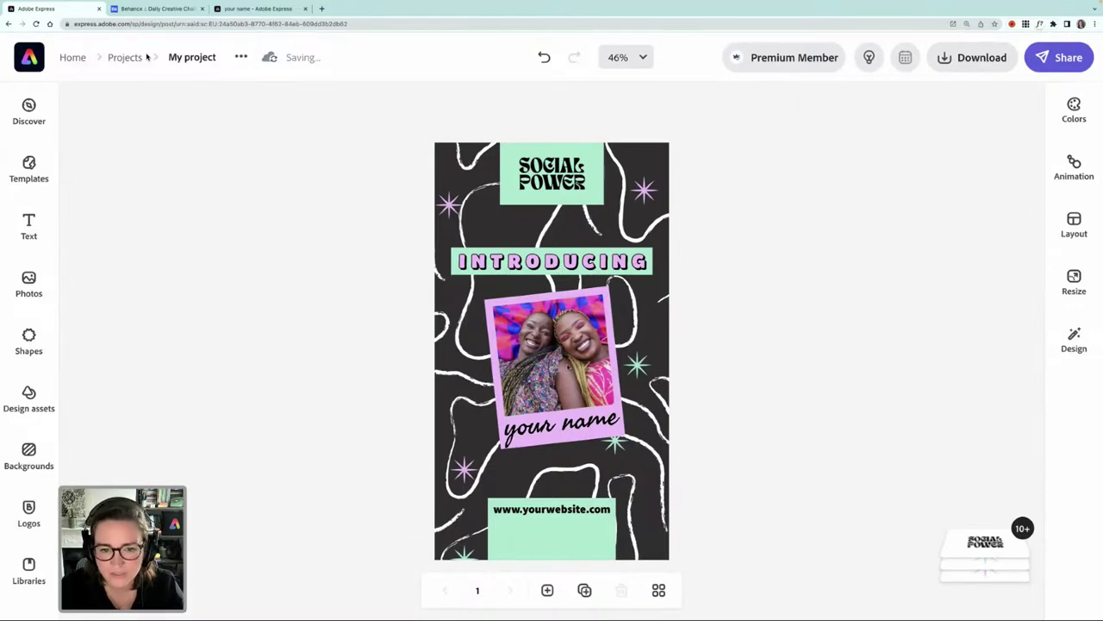
Select the sample photo in the polaroid frame and bring up its Replace options
click(555, 374)
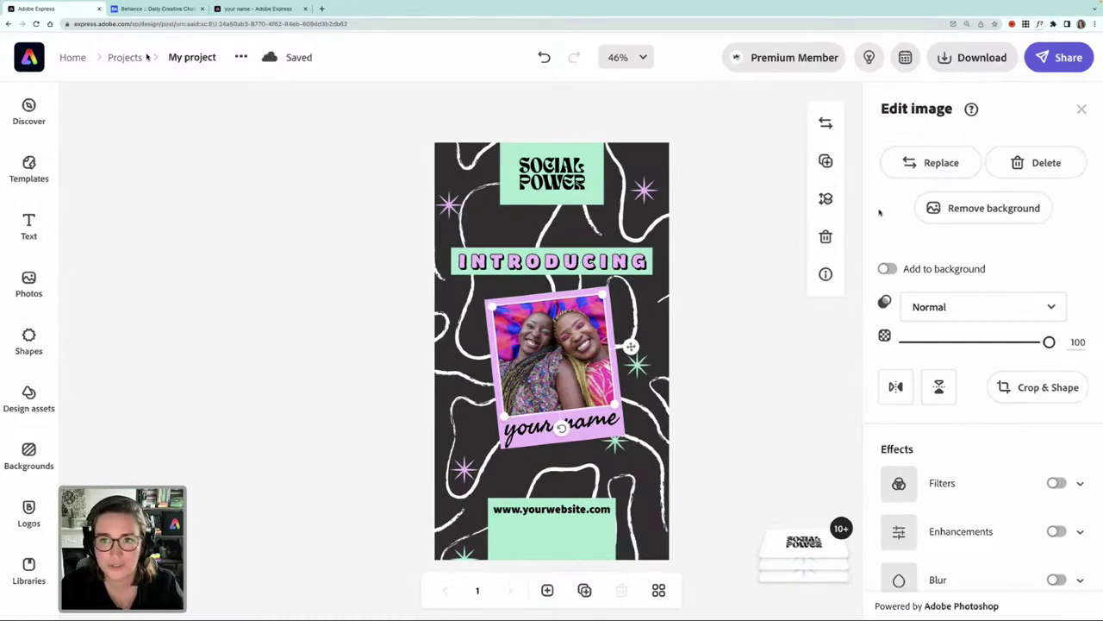
click(927, 163)
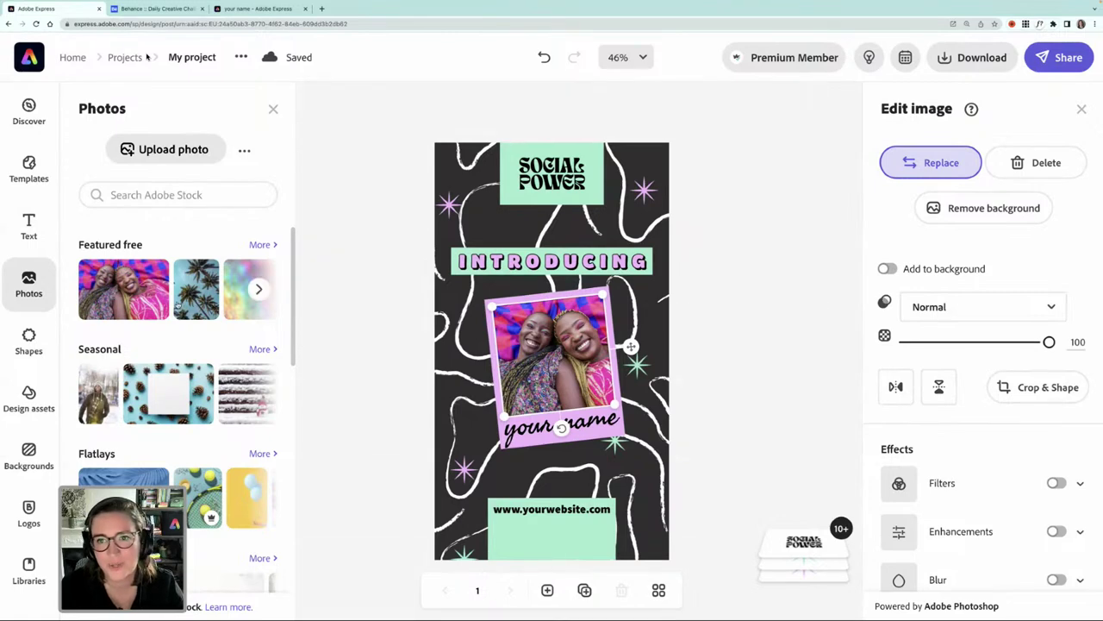
scroll(177, 305, down, 3)
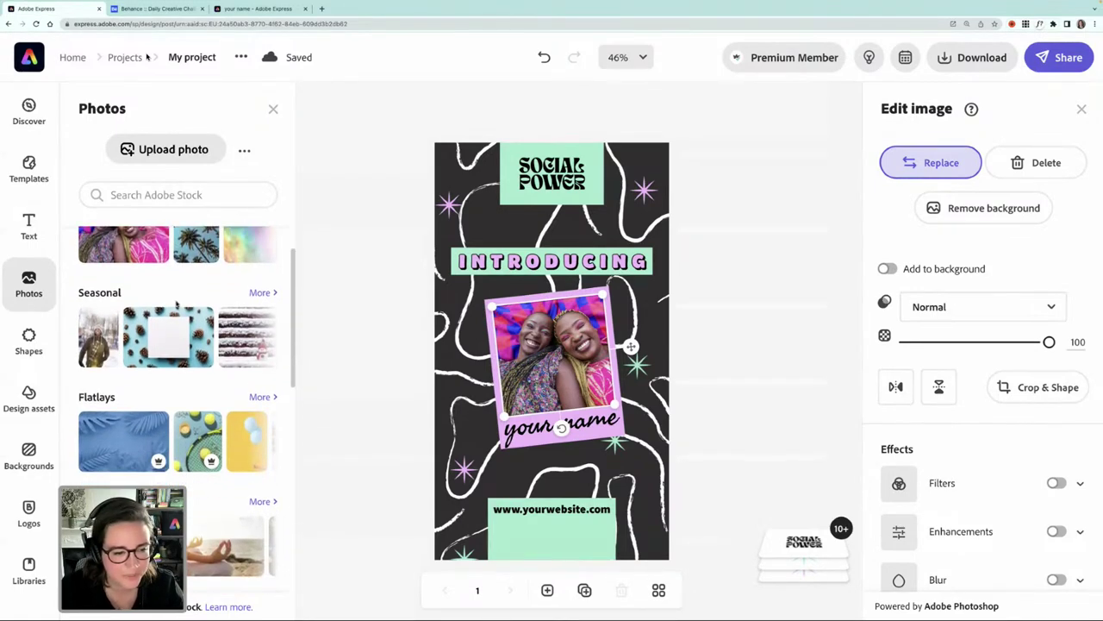
scroll(177, 305, down, 1)
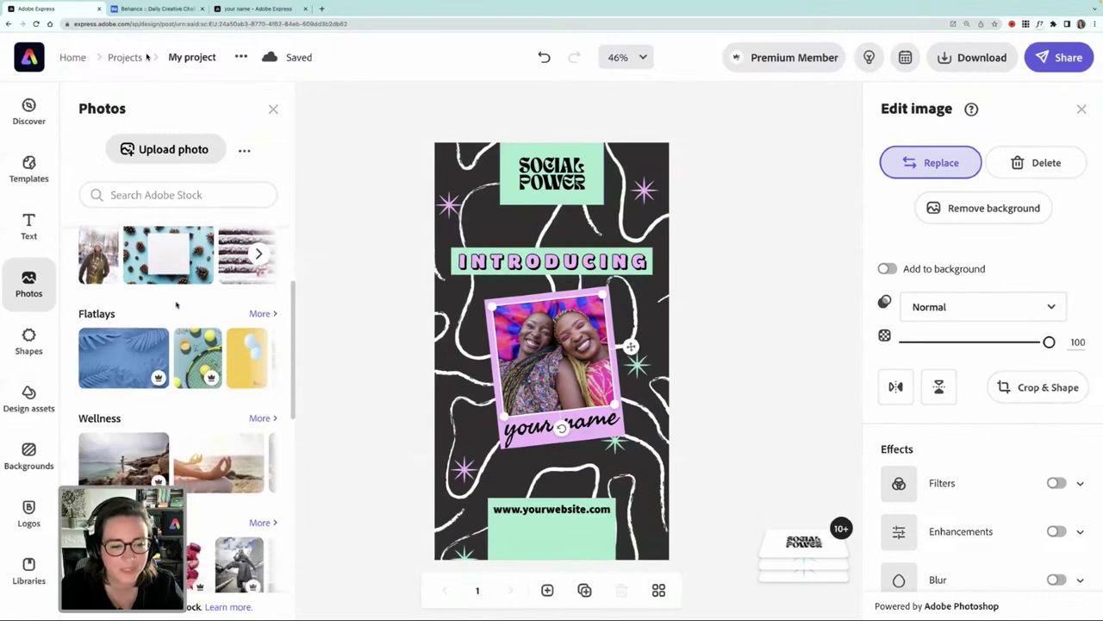
scroll(181, 304, up, 1)
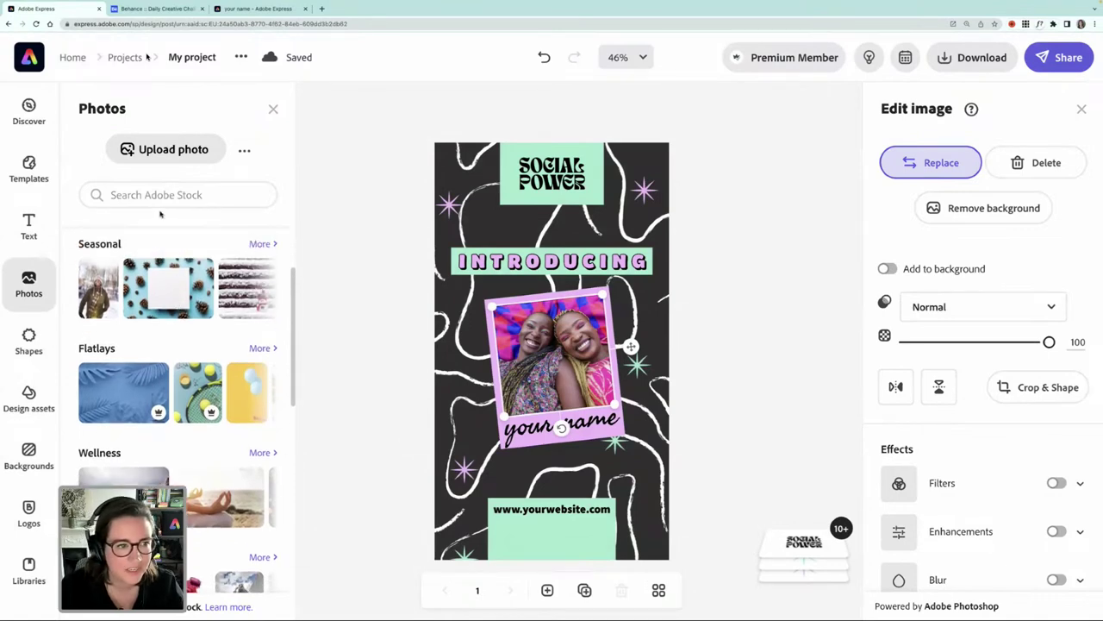
Search Adobe Stock for 'phone', try the woman-with-phone photo, then leave the placeholder empty
click(212, 207)
text(phone)
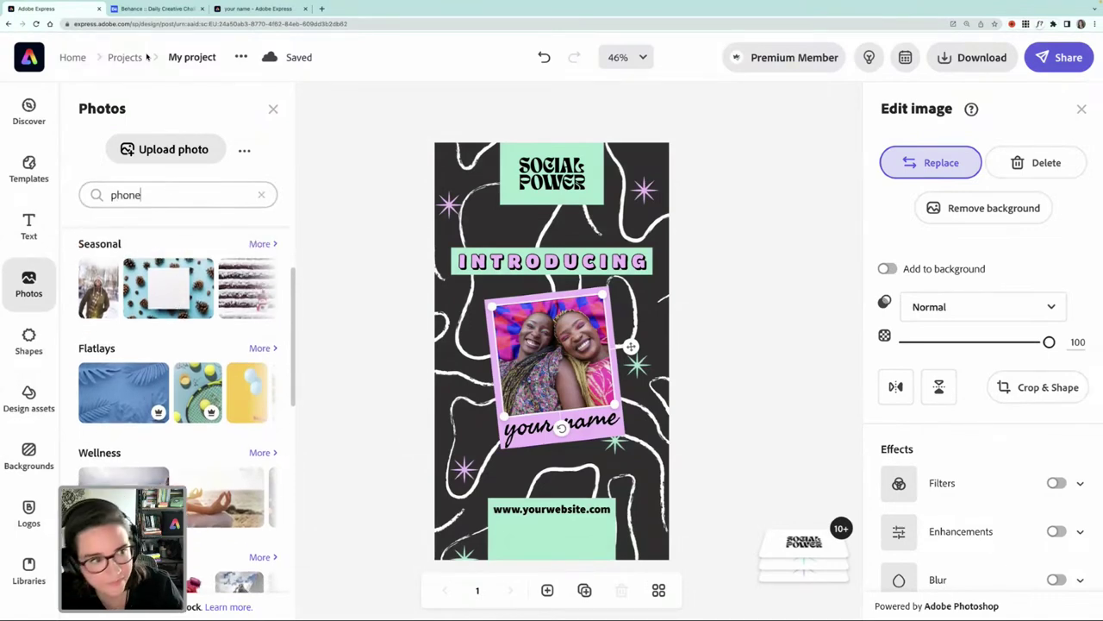
key(Return)
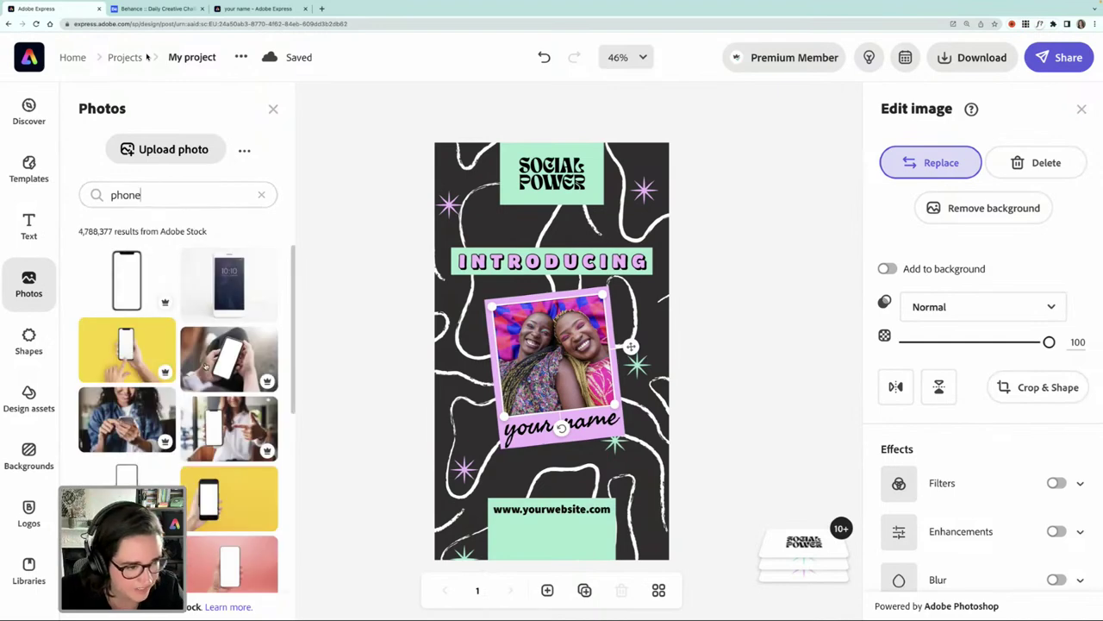
scroll(207, 369, down, 1)
click(127, 390)
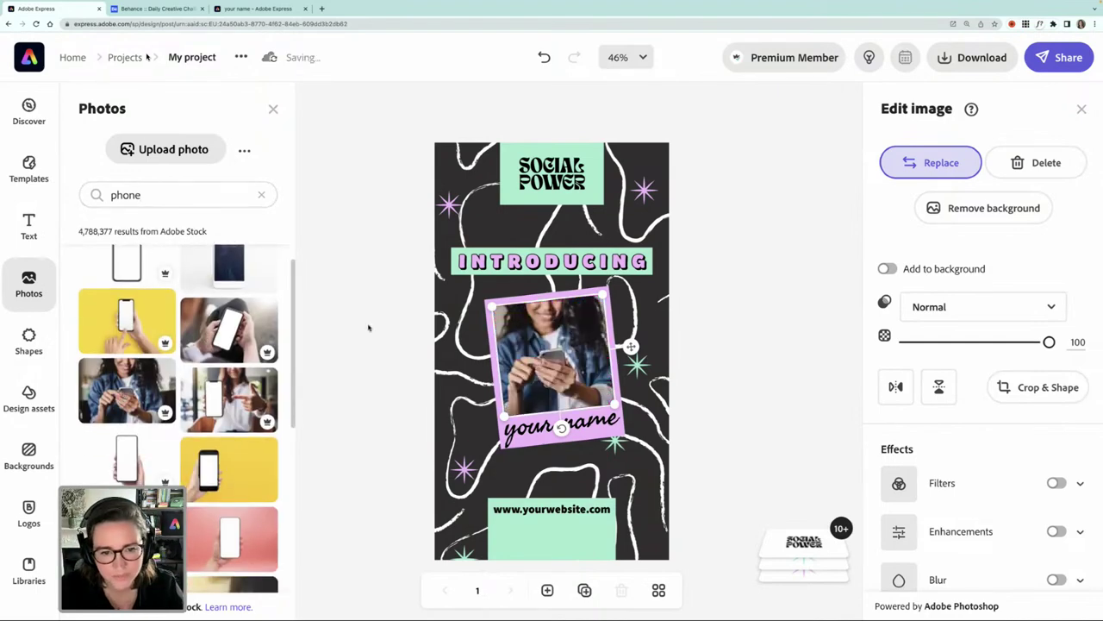
click(533, 426)
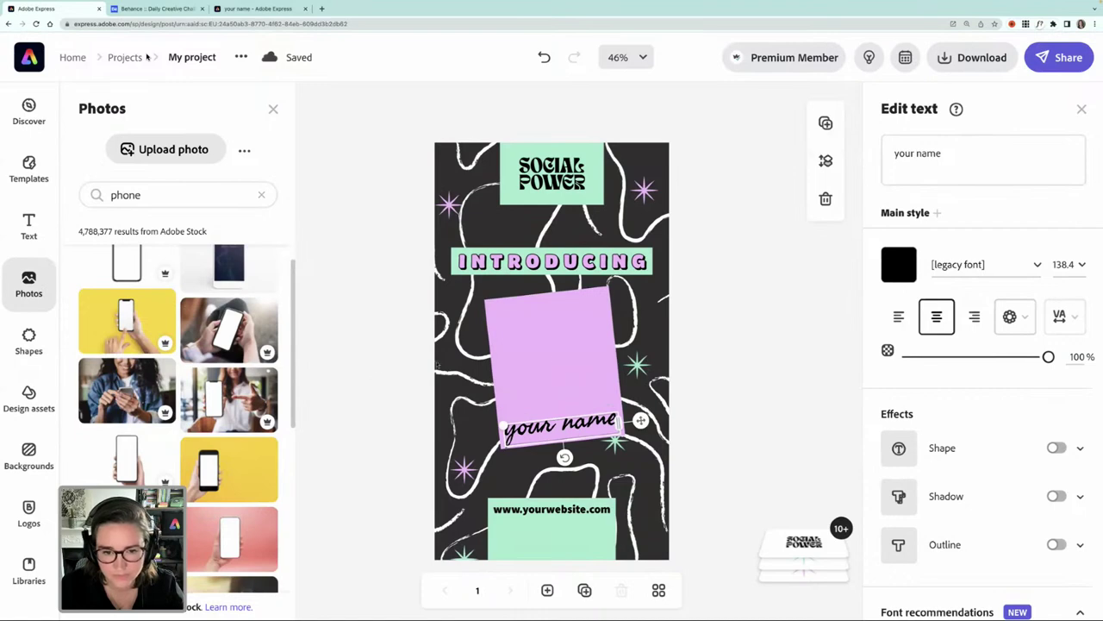
click(554, 356)
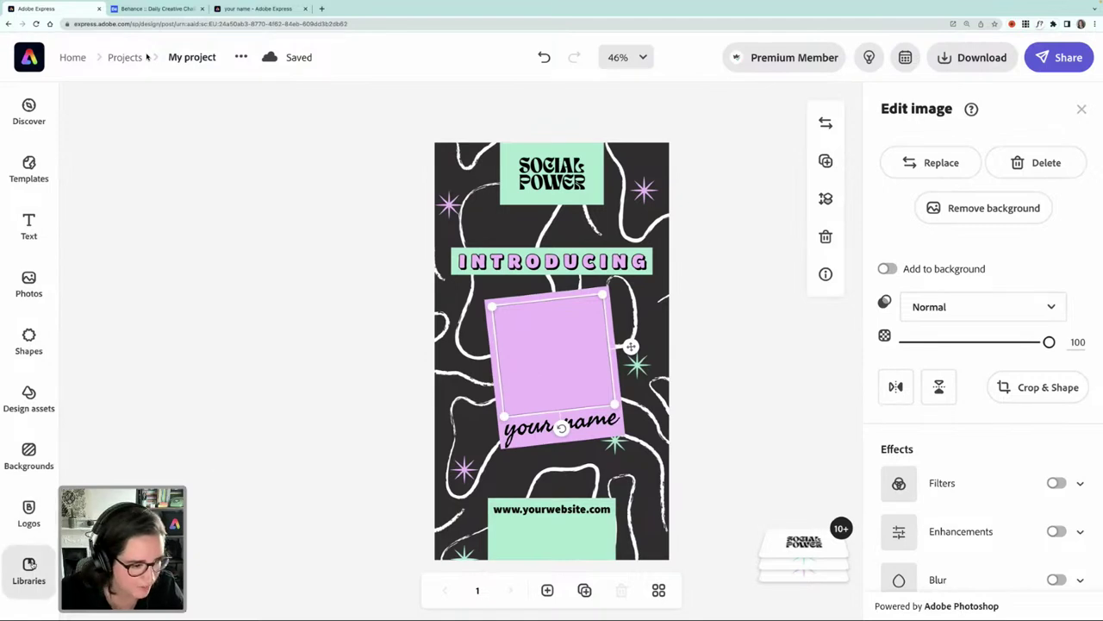
Fill the empty pink photo frame with the personal portrait from the brand library
click(28, 571)
click(215, 479)
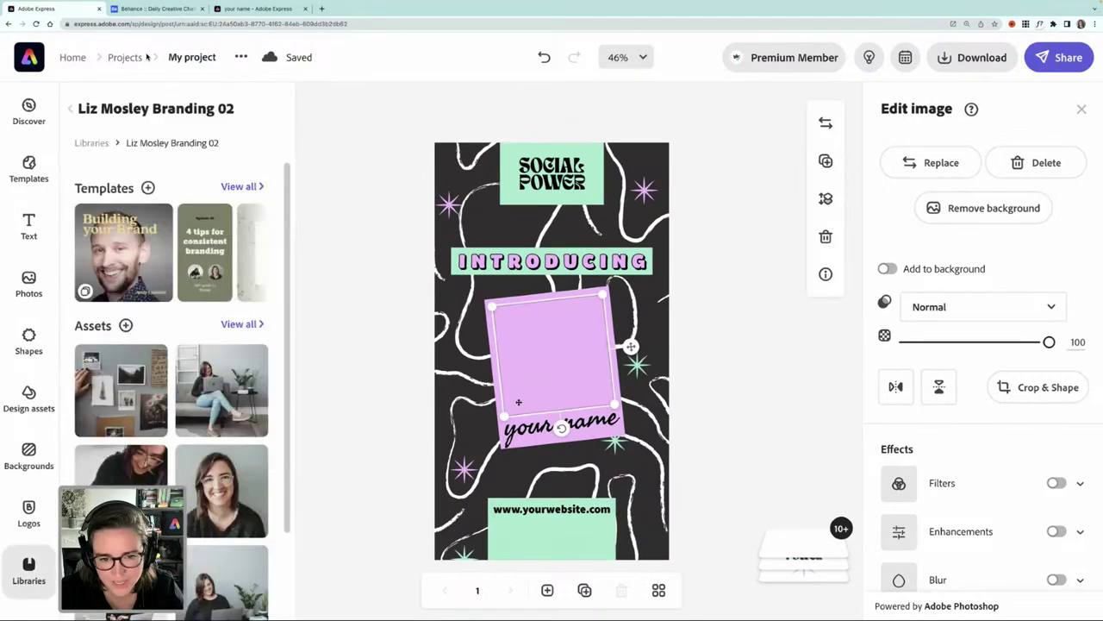
key(Escape)
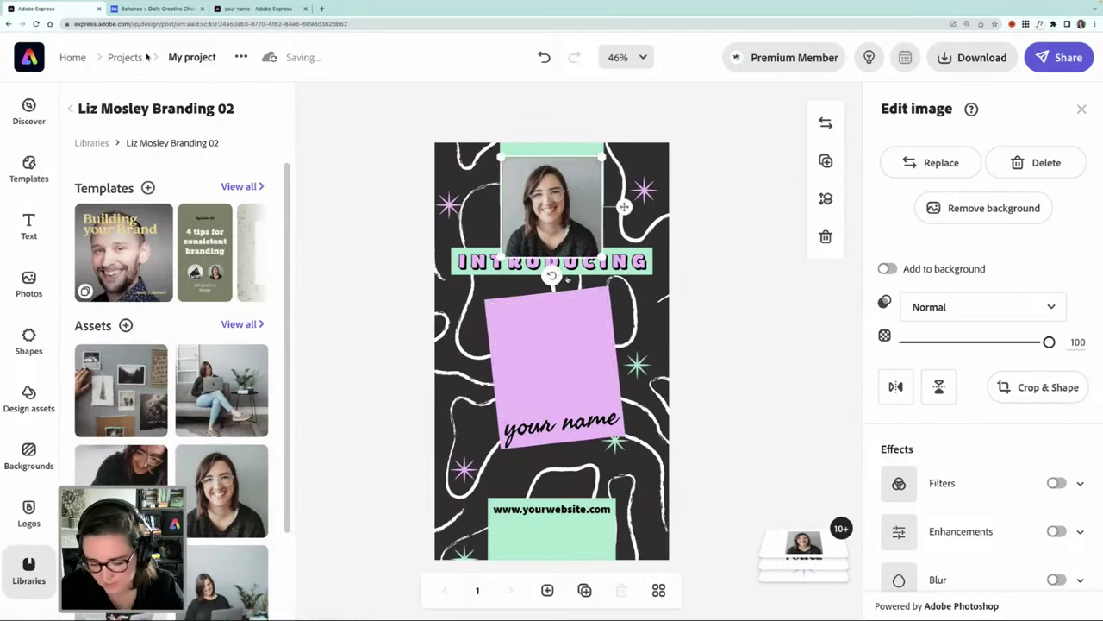
key(ctrl+z)
click(583, 338)
click(935, 162)
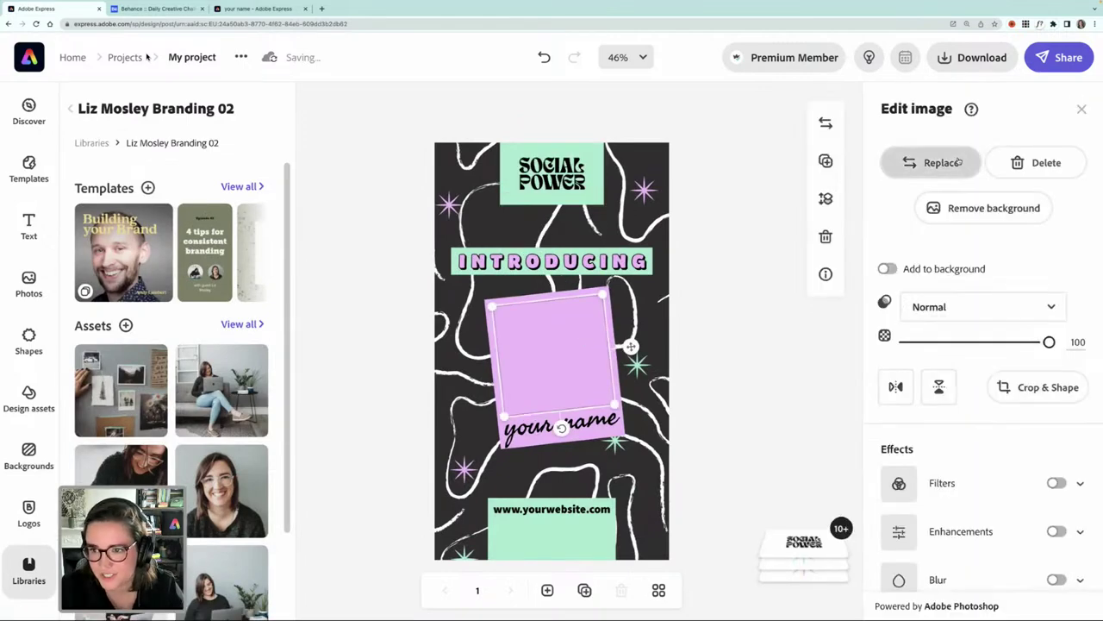
click(39, 560)
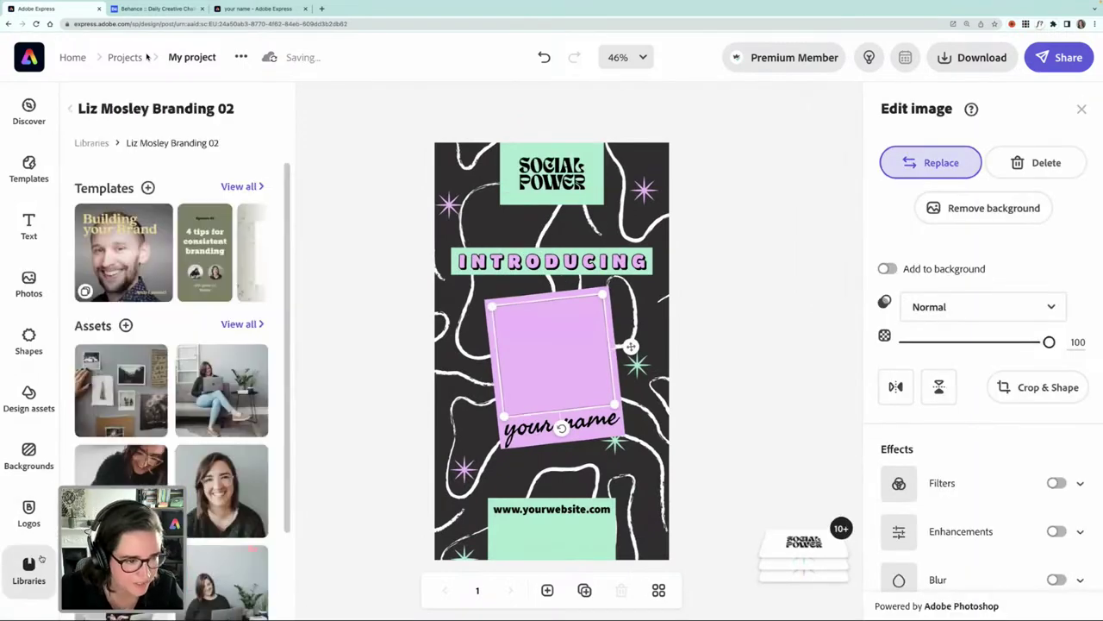
click(216, 495)
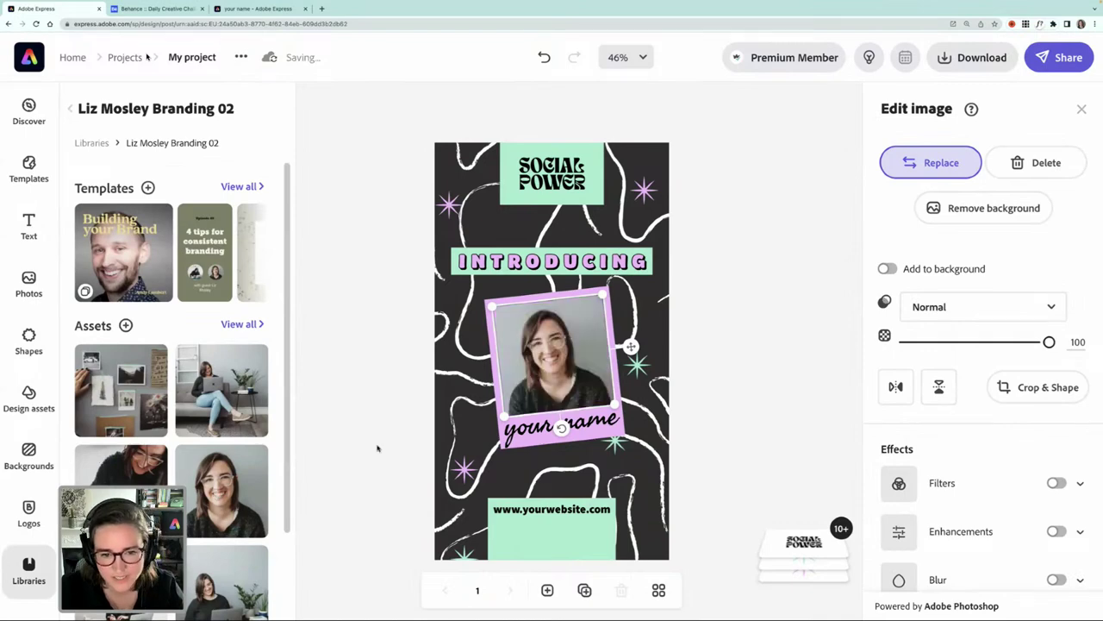
Replace the 'your name' caption with the designer's own name
click(560, 424)
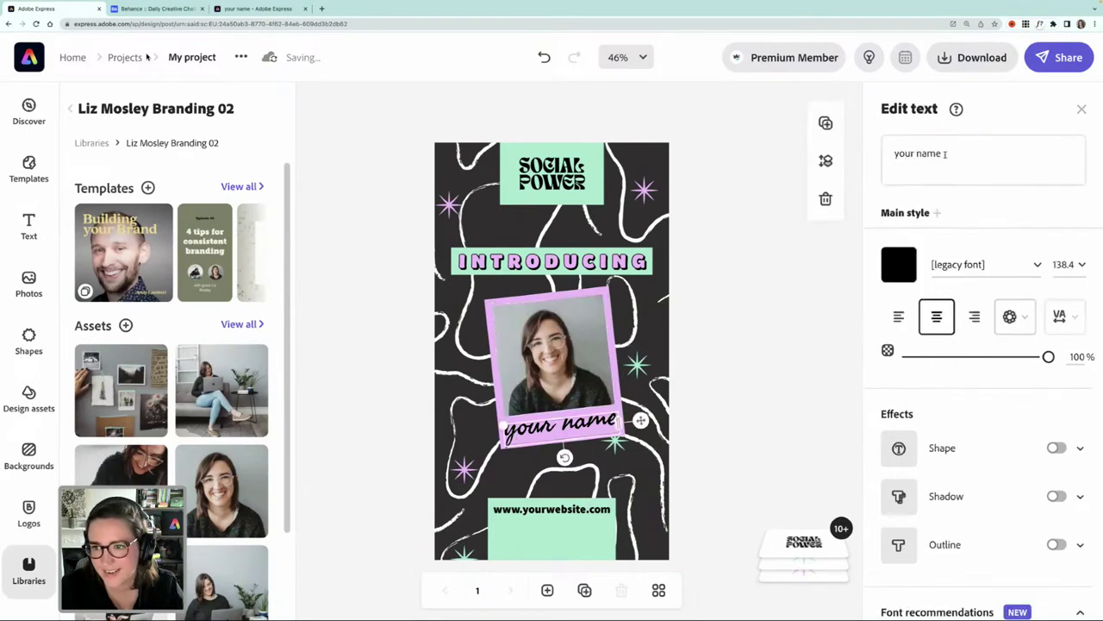
text(Liz)
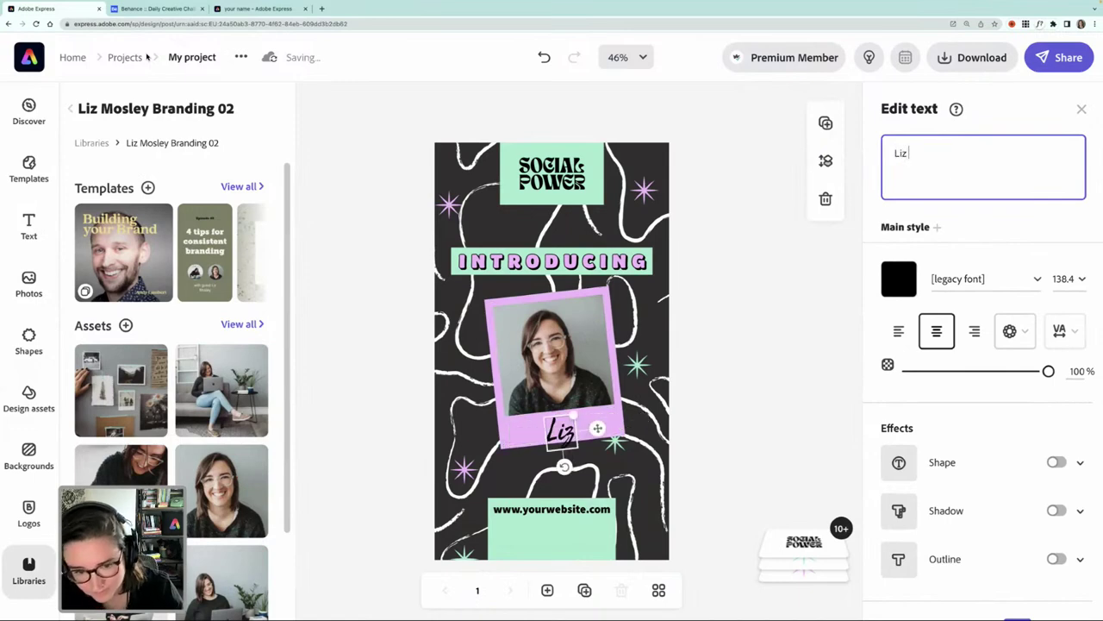
text( Mosley)
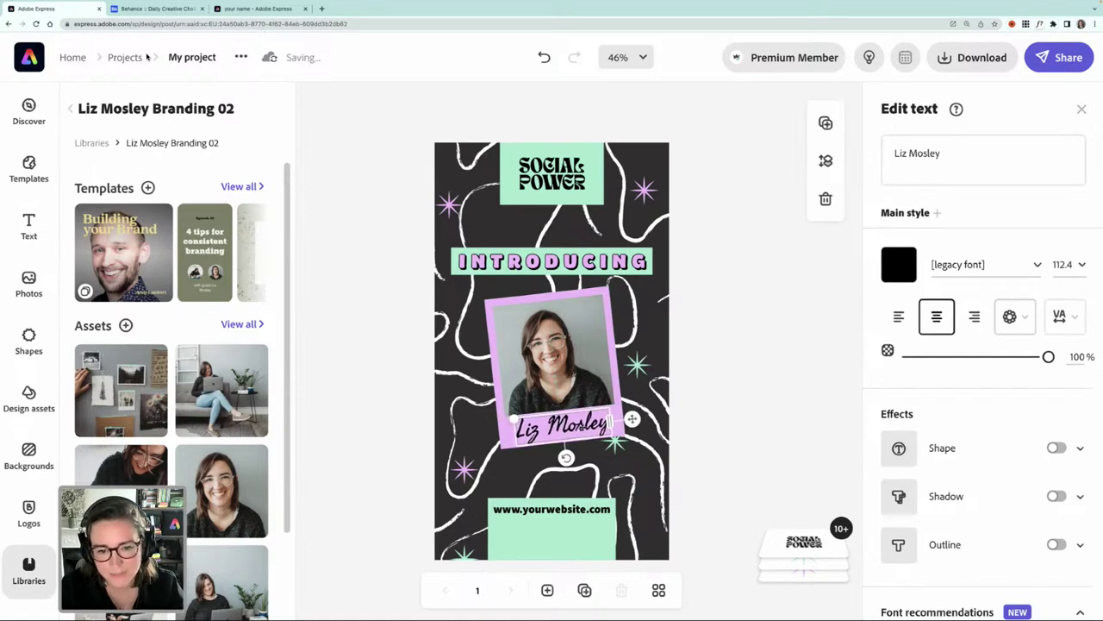
click(367, 344)
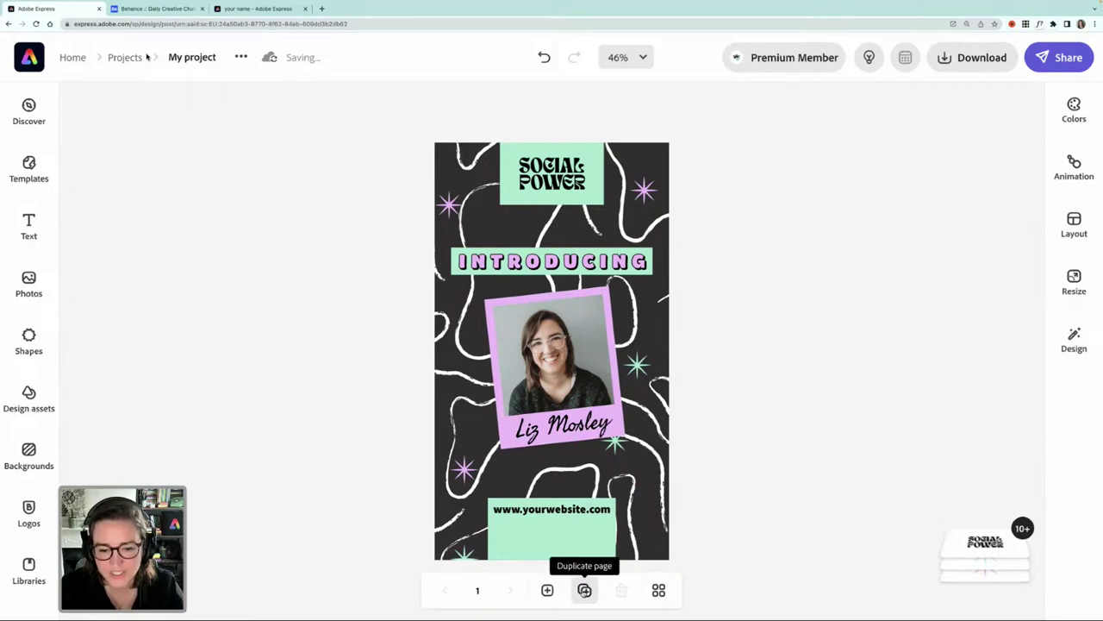
Duplicate the story as page 2, resize it to Instagram portrait 1080 x 1350, and select caption and portrait
click(584, 589)
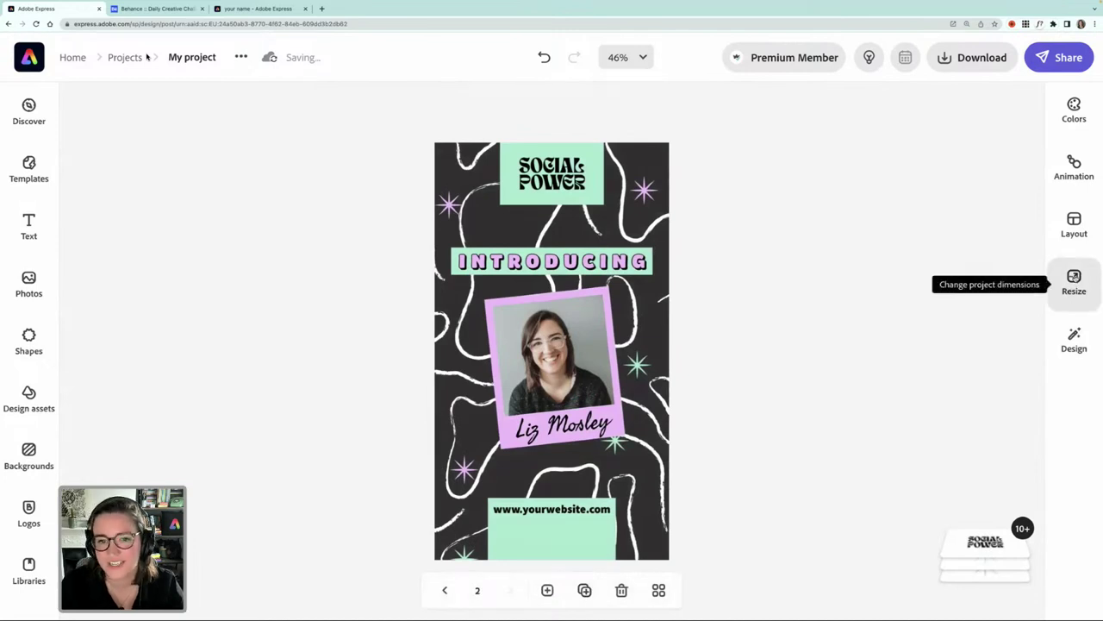
click(1074, 282)
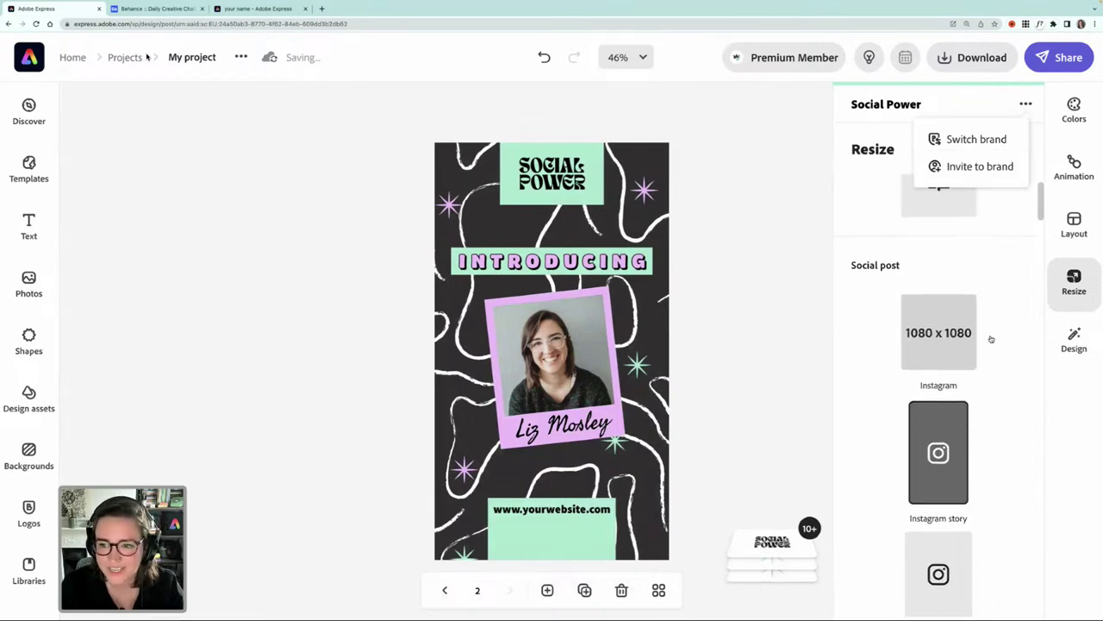
scroll(991, 338, down, 1)
scroll(939, 316, down, 2)
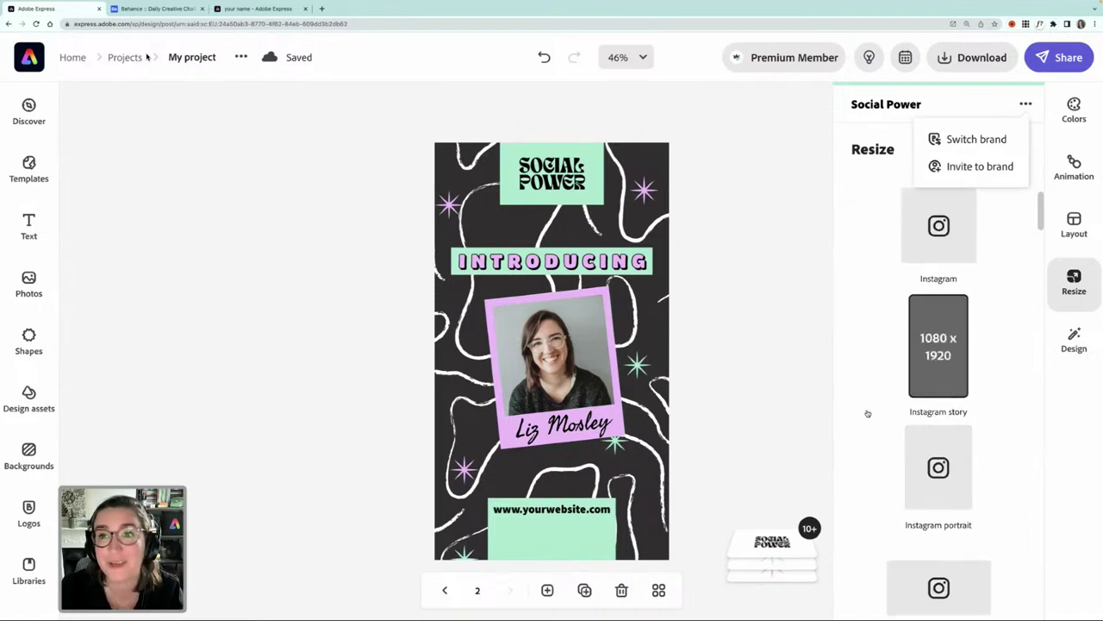
click(938, 465)
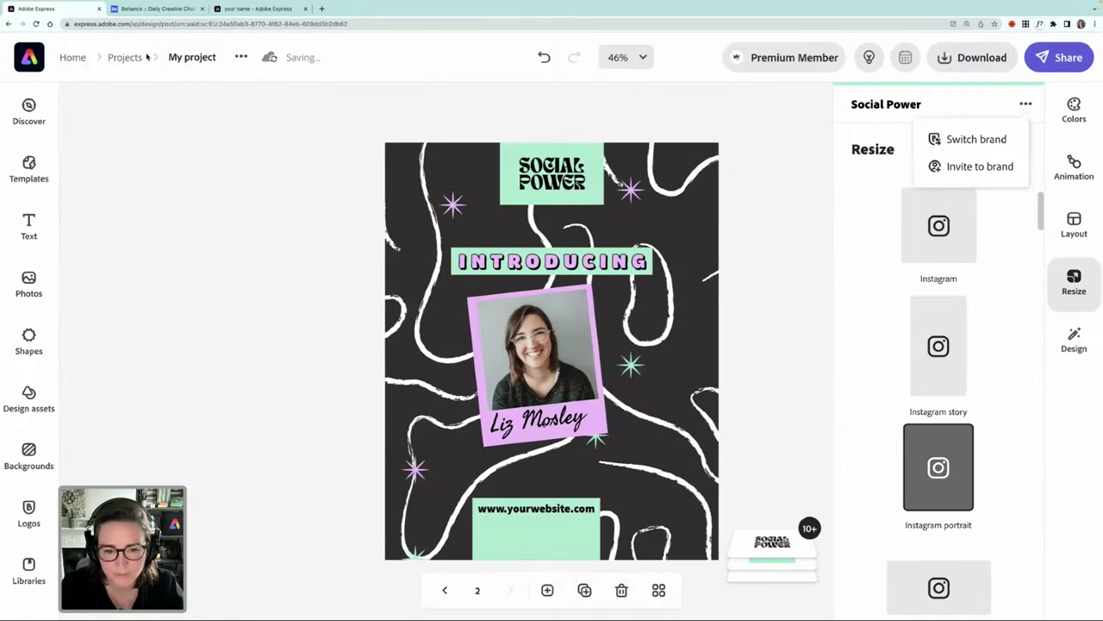
click(544, 424)
shift+click(476, 370)
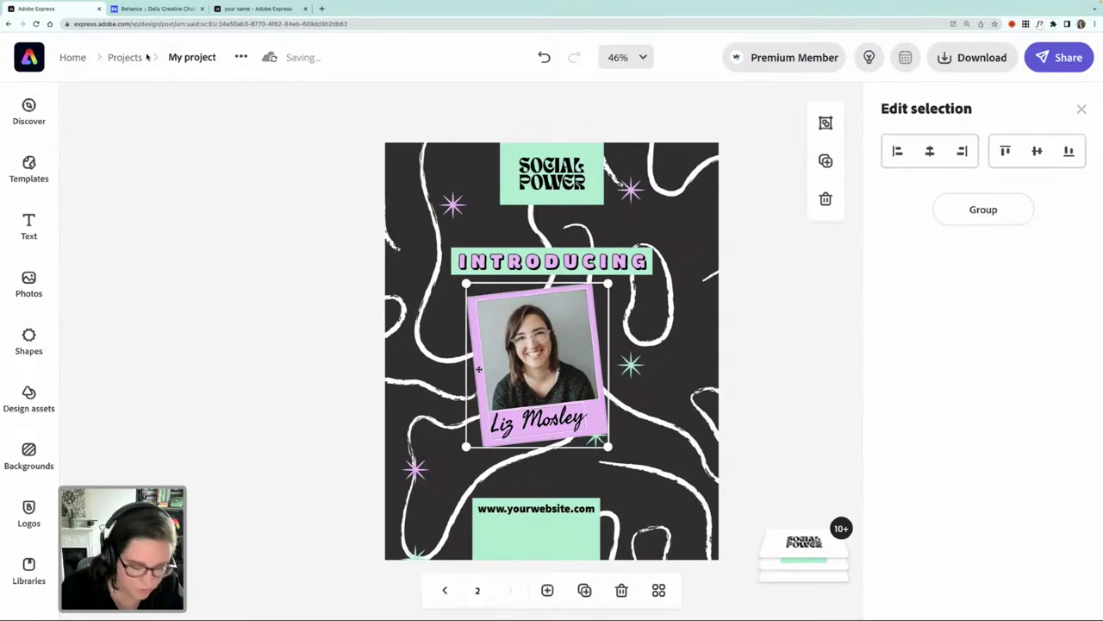
key(ctrl+g)
drag(478, 369, 478, 389)
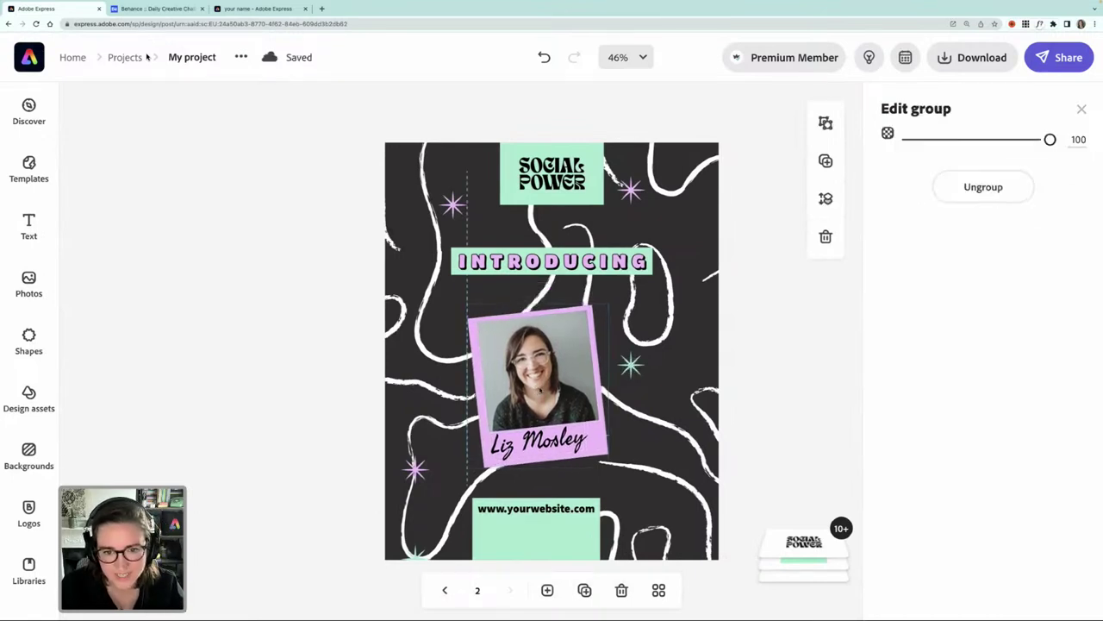
click(572, 265)
key(Escape)
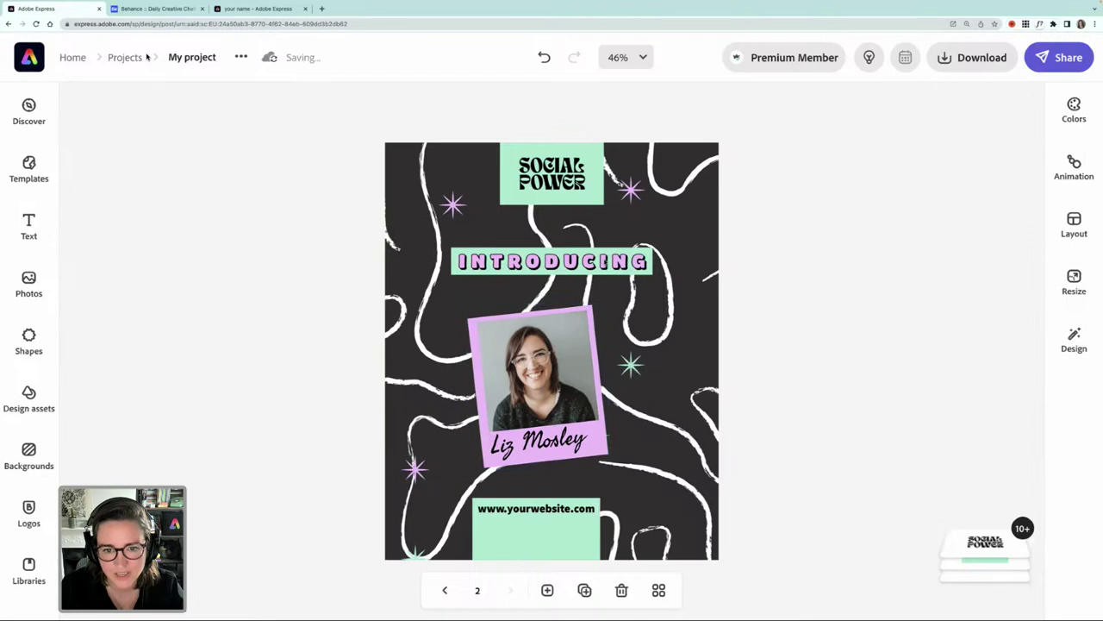
click(591, 253)
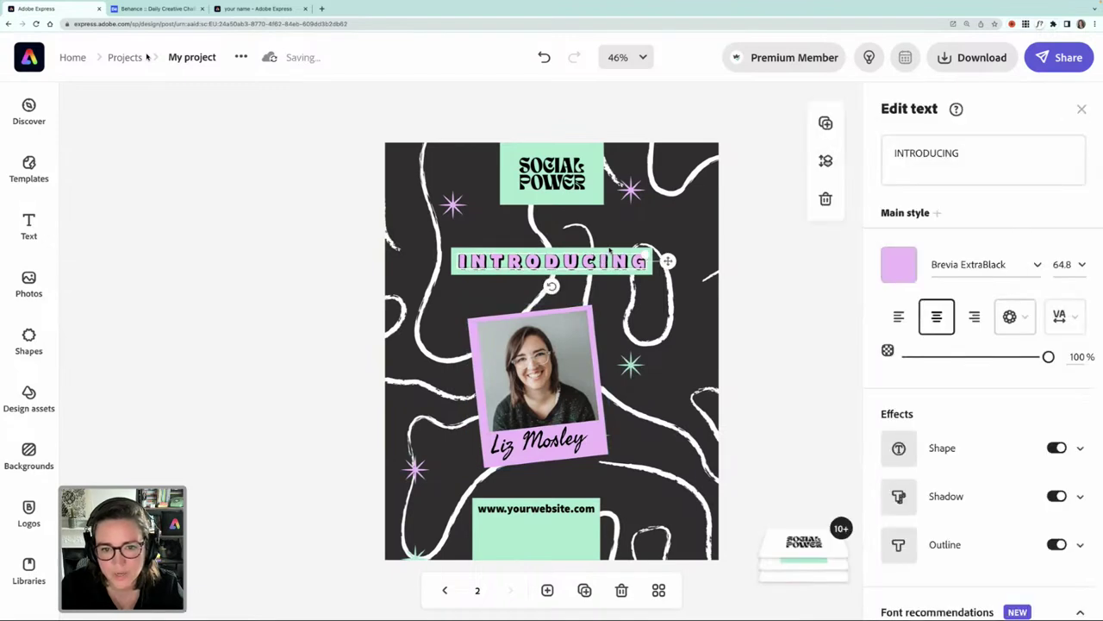
key(Escape)
drag(353, 252, 614, 263)
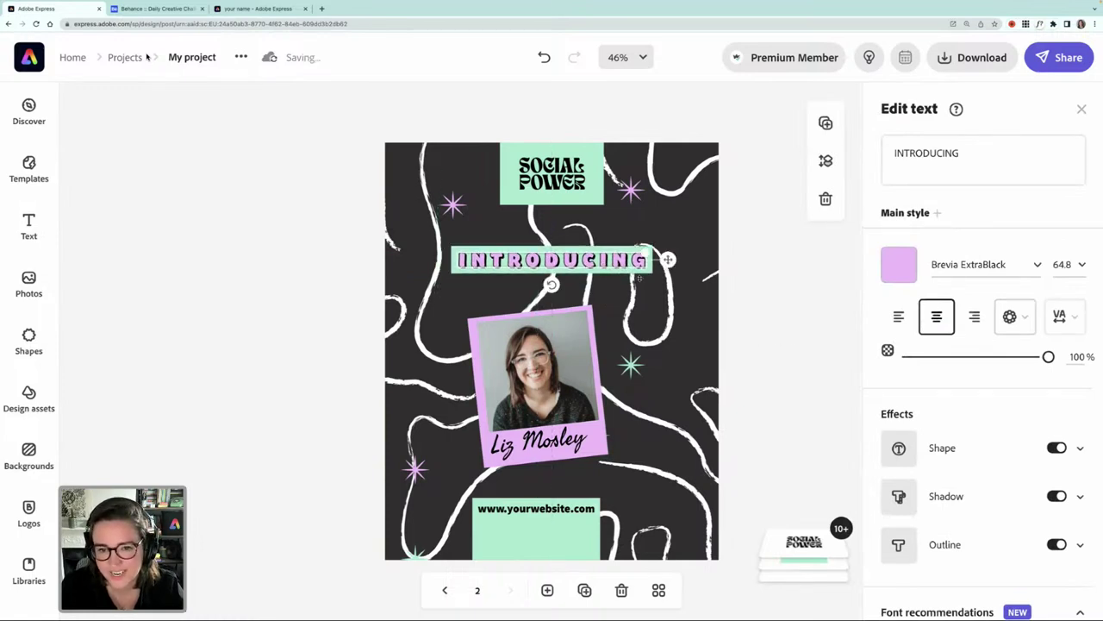
scroll(1020, 464, down, 2)
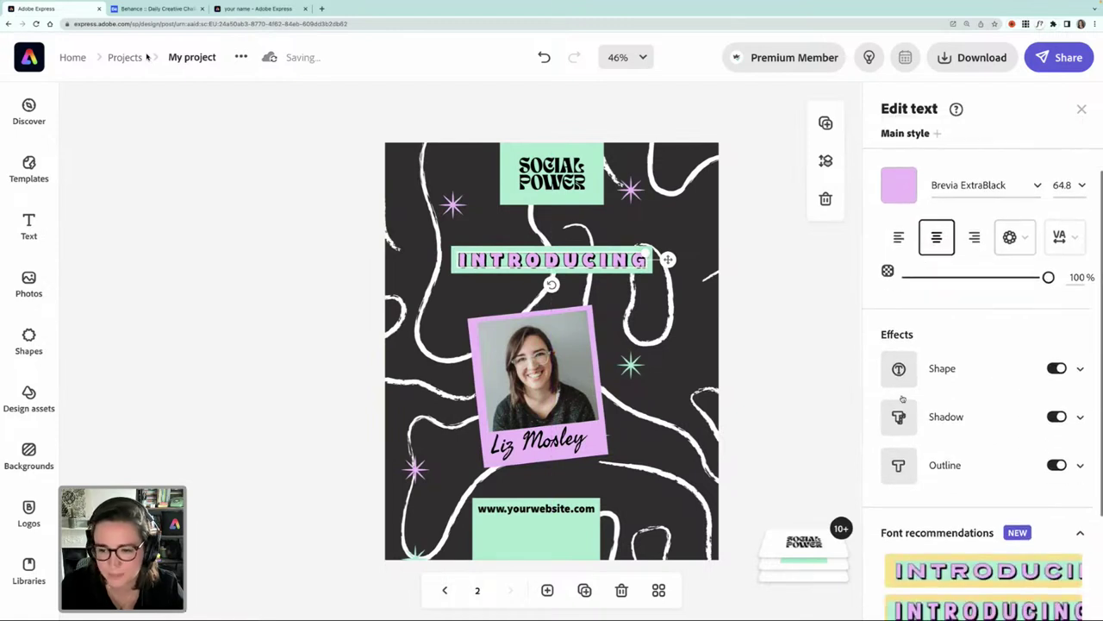
click(1080, 369)
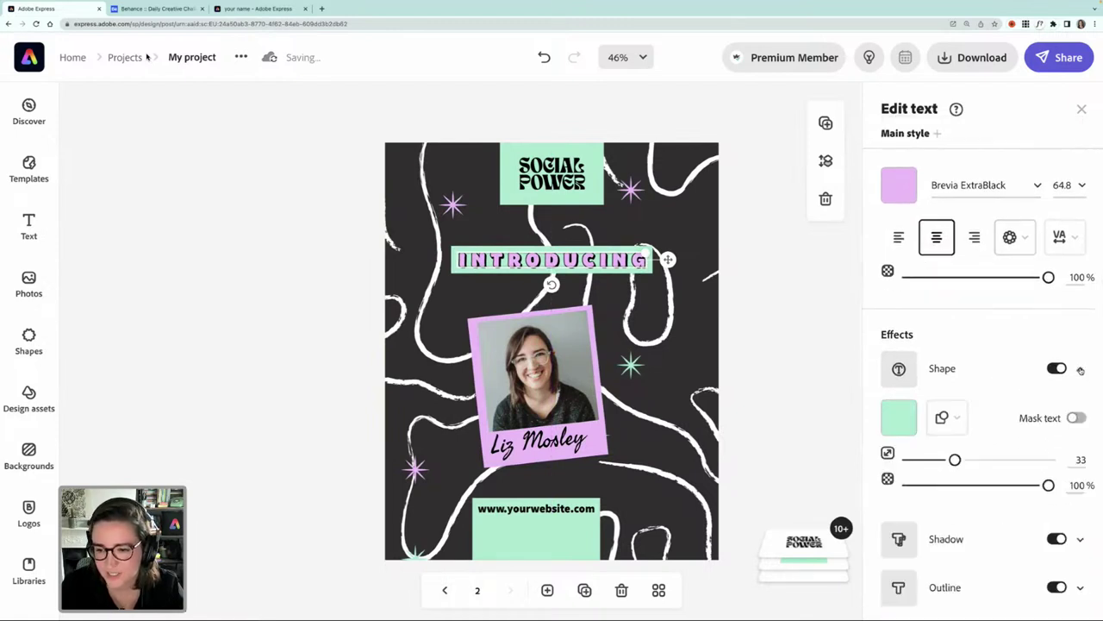
click(957, 419)
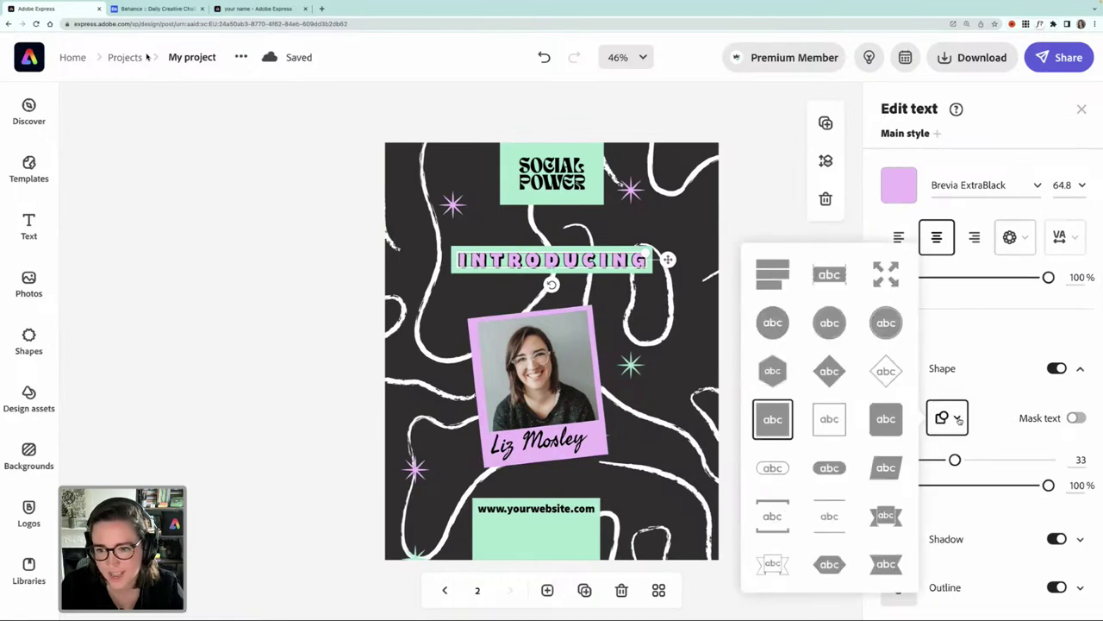
click(958, 420)
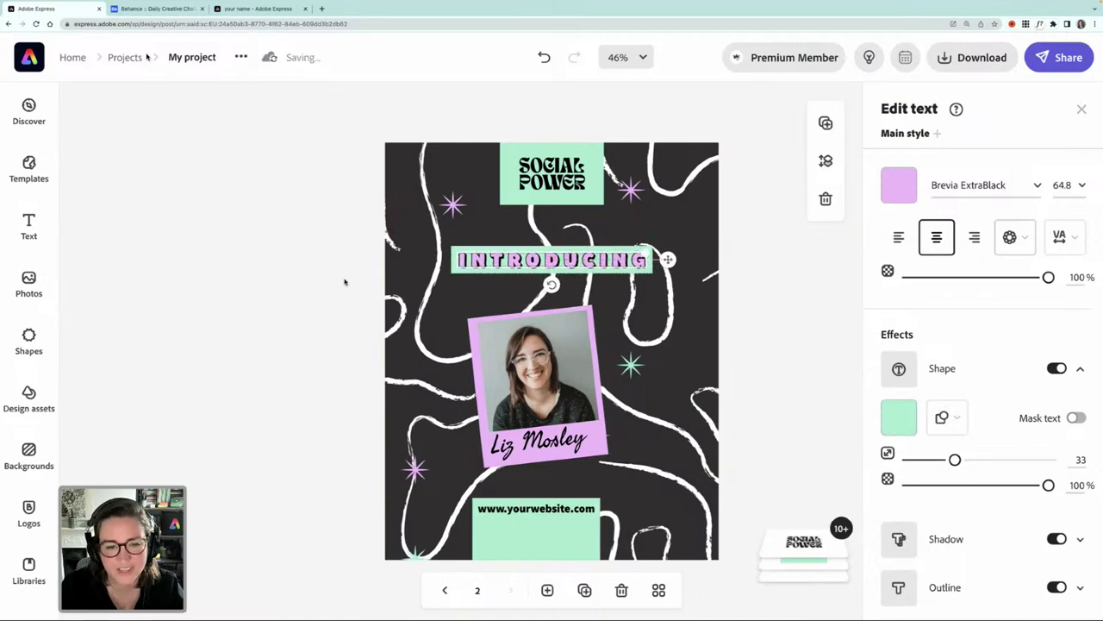
click(351, 348)
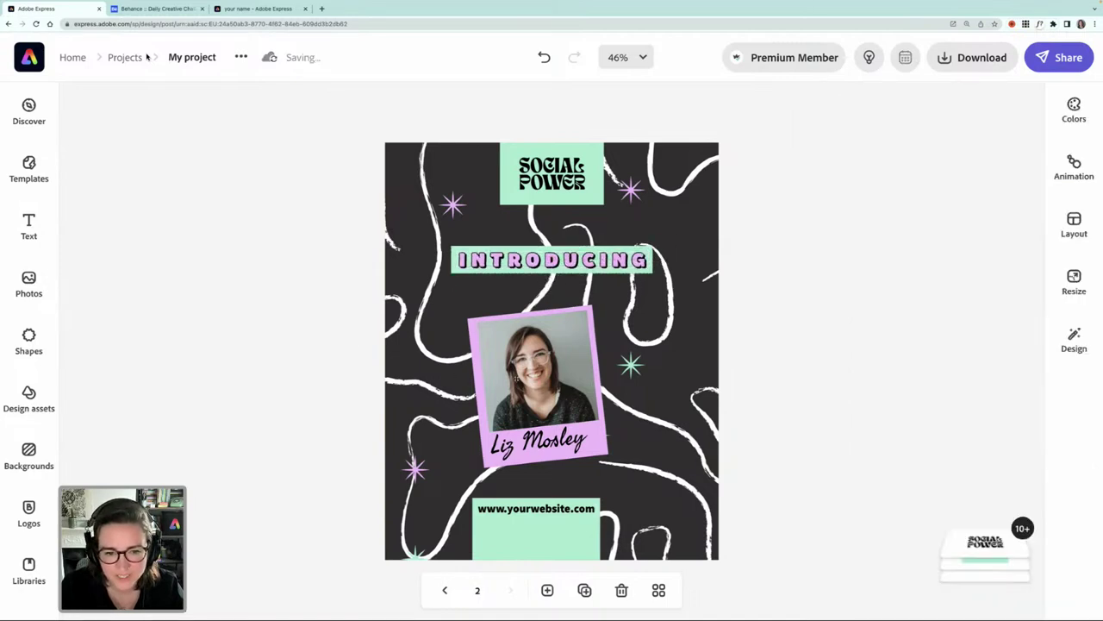
Enlarge the page 2 photo-and-name group, shift it slightly right, and return to page 2
click(515, 379)
drag(523, 377, 535, 376)
drag(619, 464, 636, 483)
drag(593, 424, 583, 421)
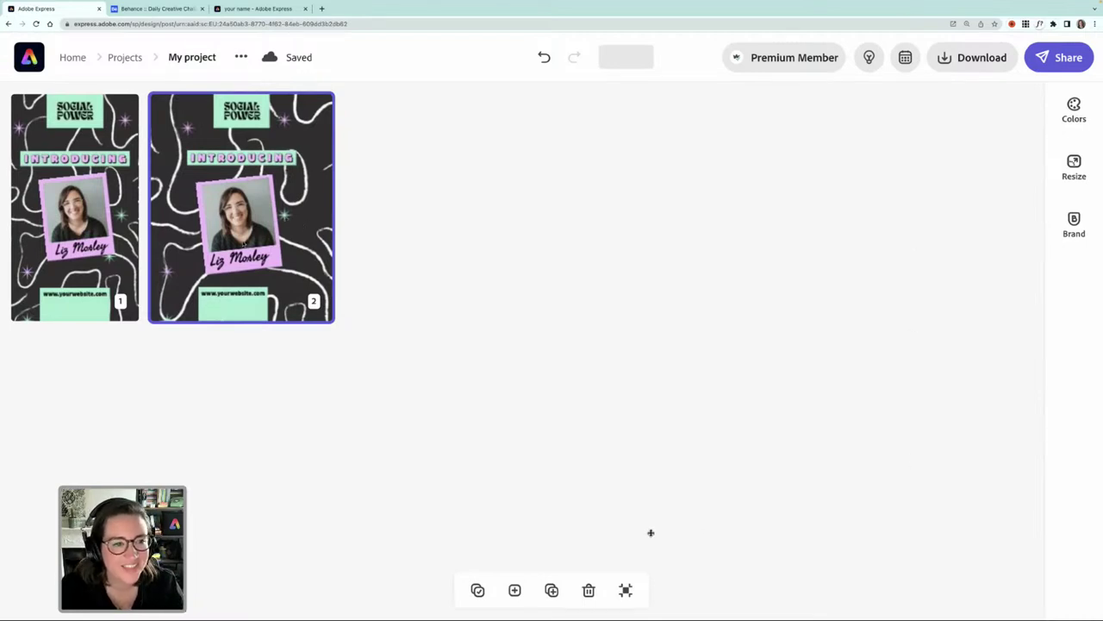
double_click(241, 246)
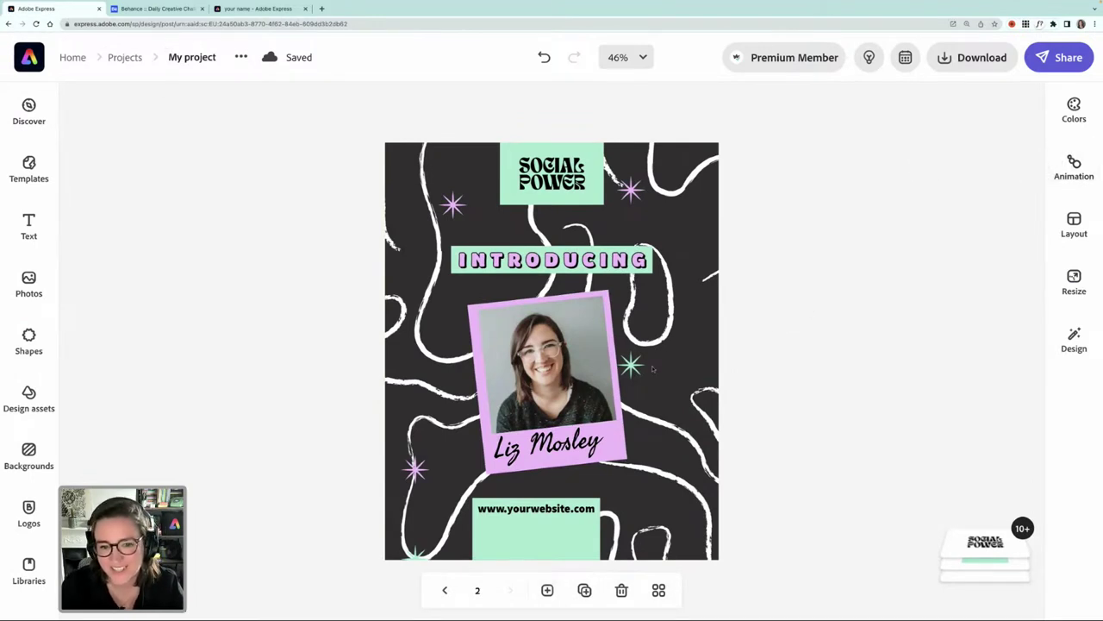
Ungroup the photo from its name caption and apply a Duotone filter to the portrait
click(552, 363)
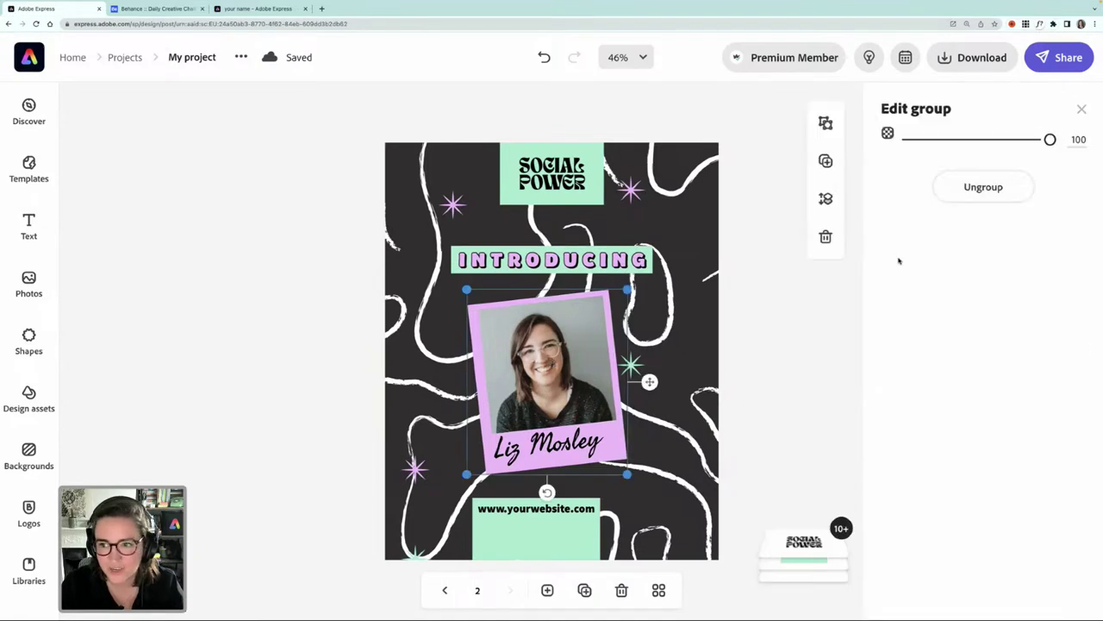
click(984, 186)
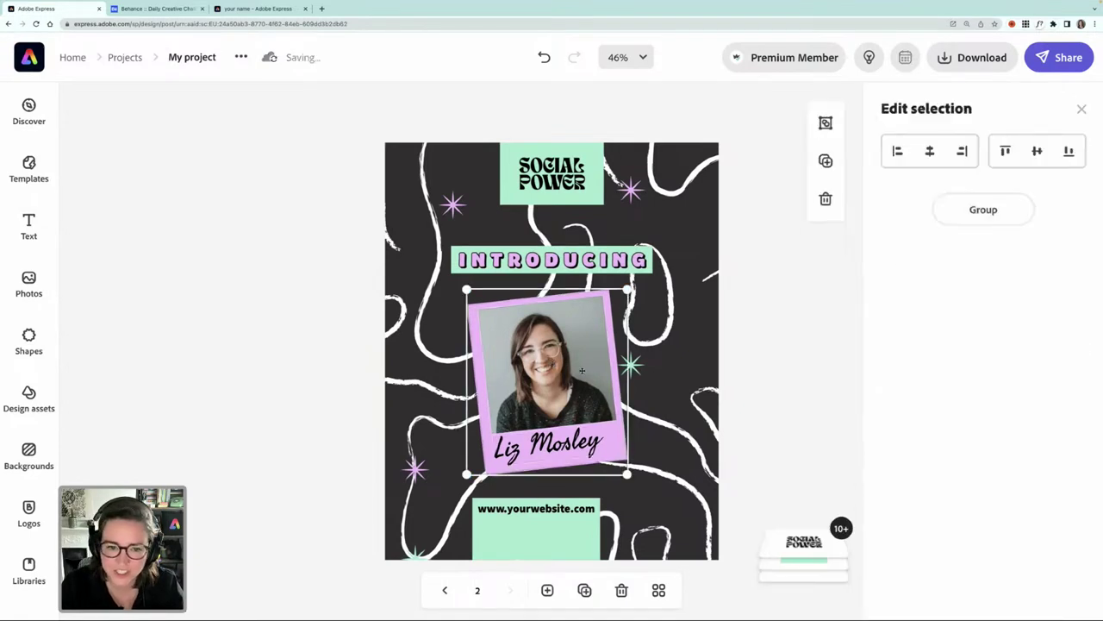
click(371, 362)
click(571, 372)
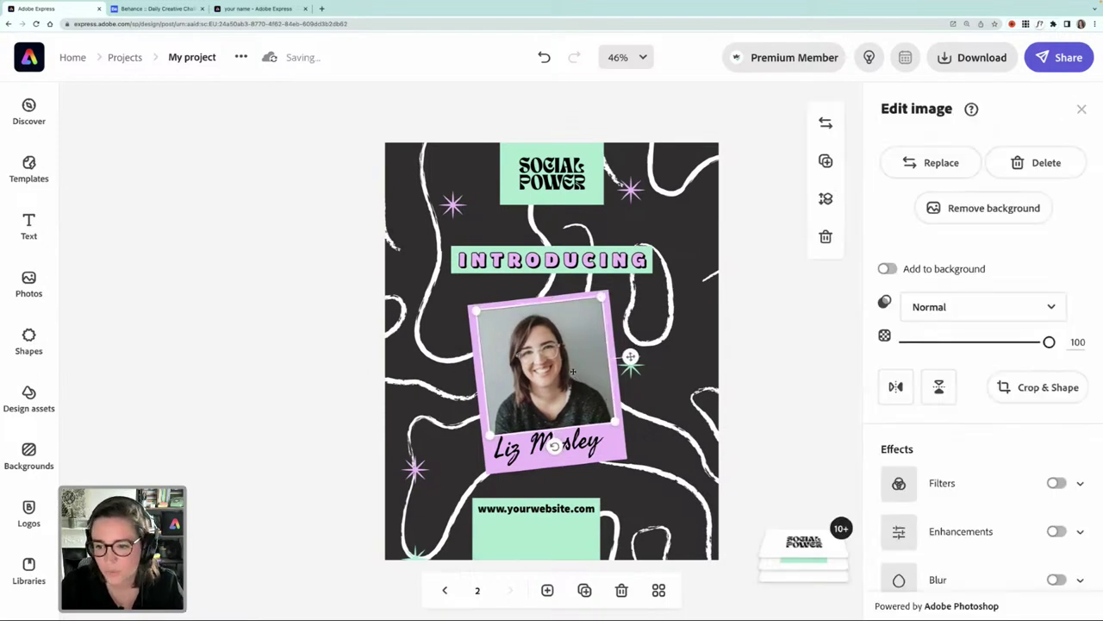
scroll(1010, 505, down, 1)
click(998, 470)
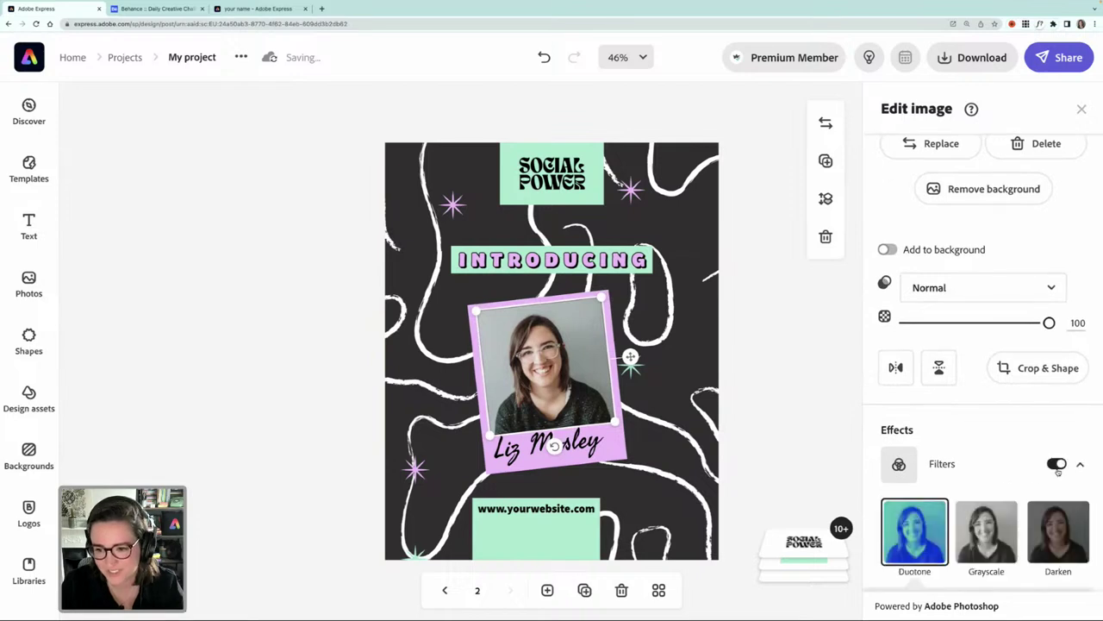
Set the Duotone shadows to black and the highlights to brand light mint #99EDD0
scroll(998, 474, down, 5)
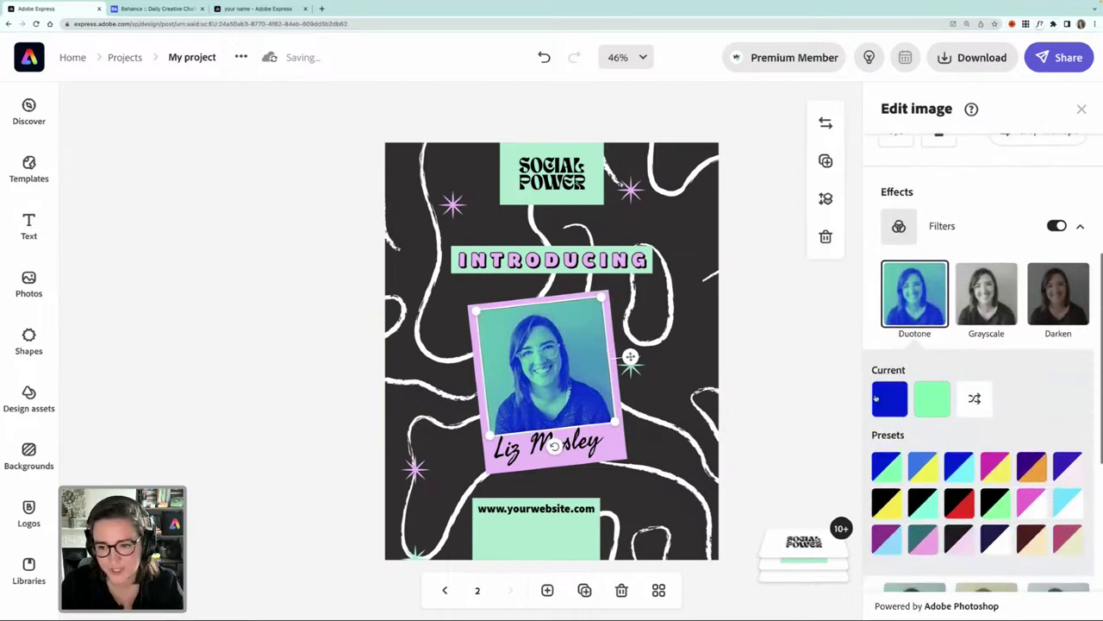
click(889, 398)
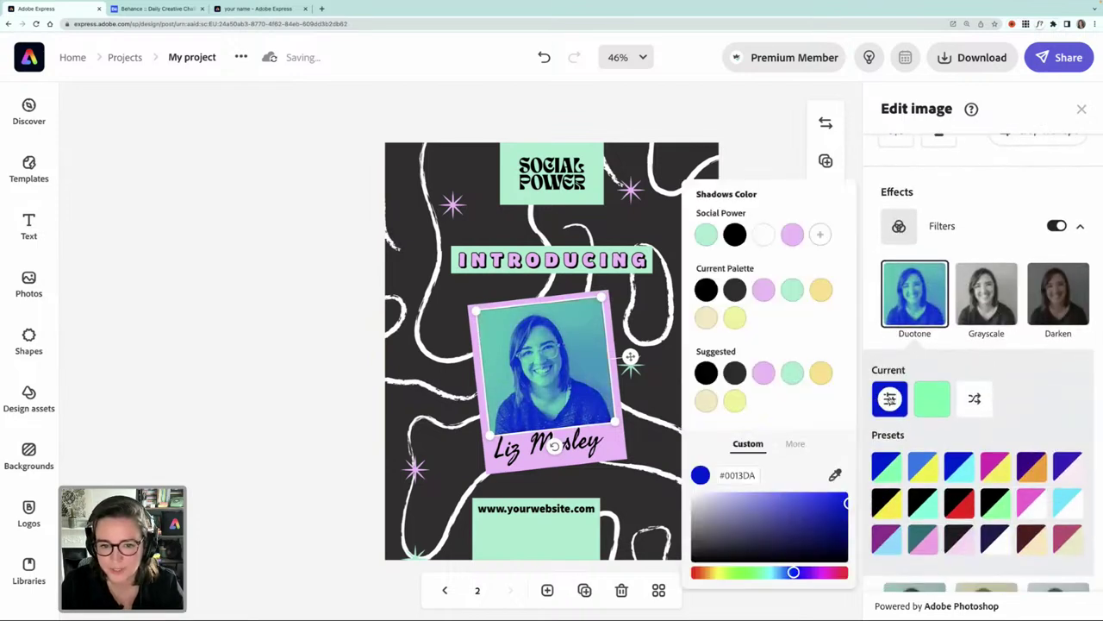
click(705, 242)
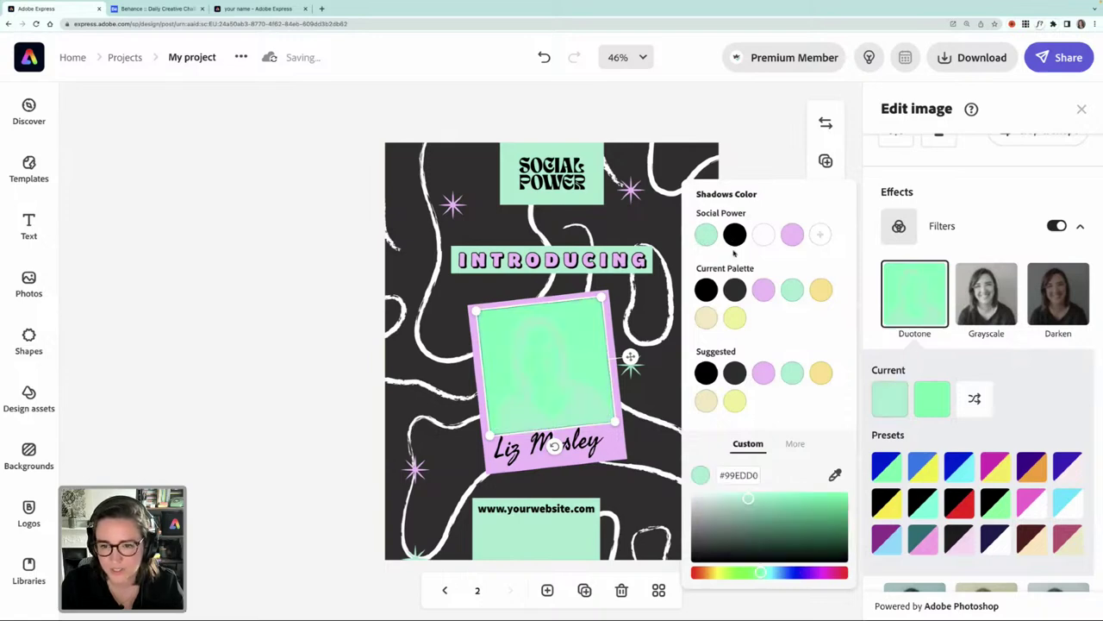
click(733, 242)
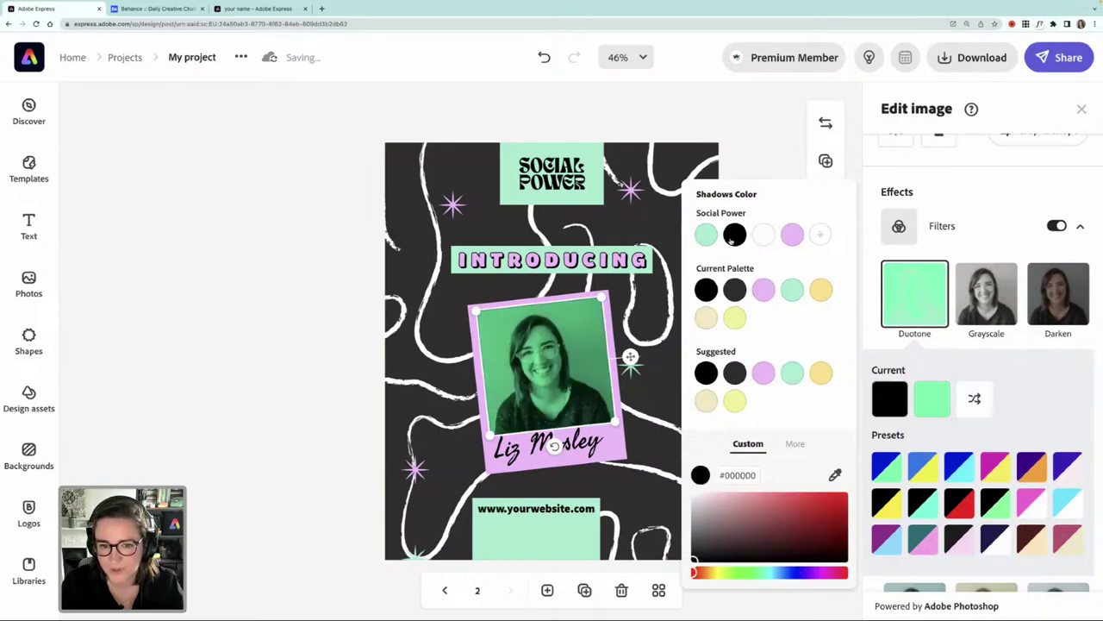
click(931, 399)
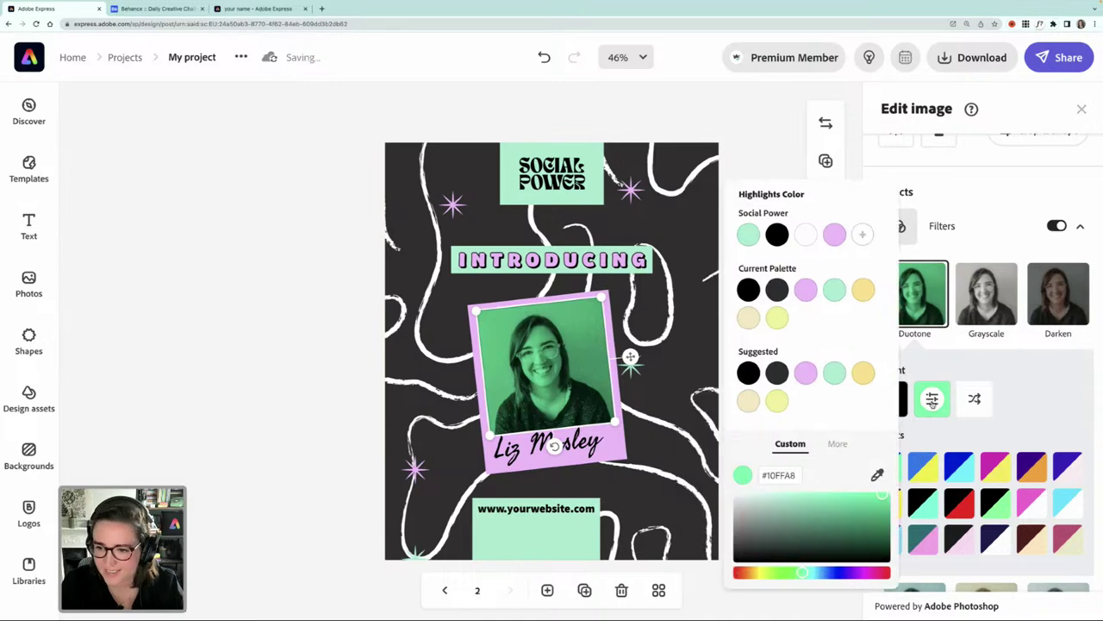
click(835, 290)
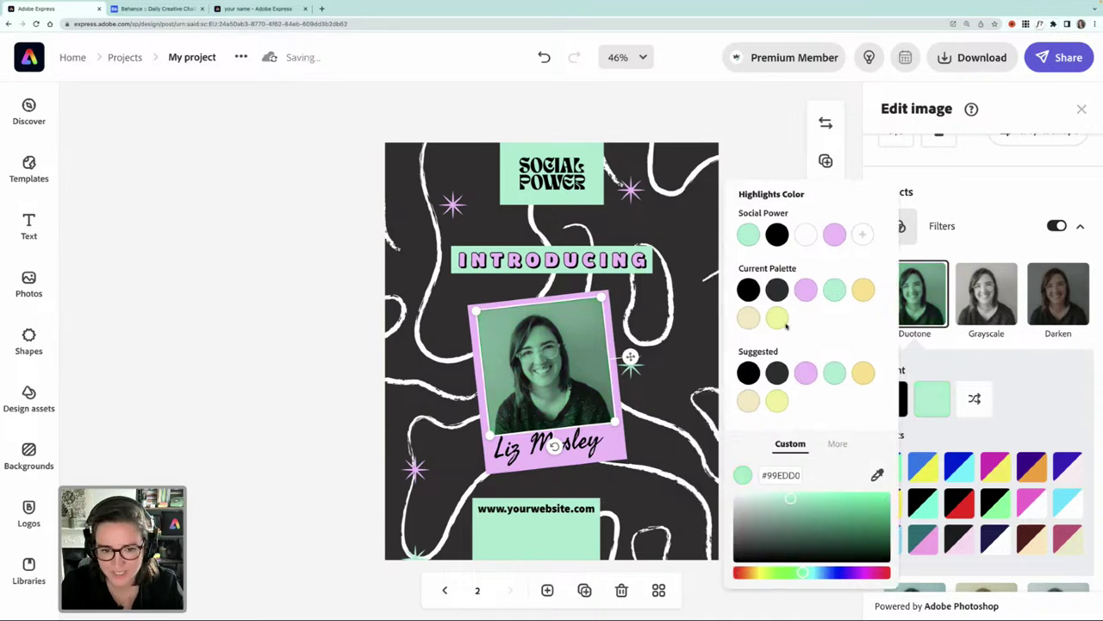
click(325, 337)
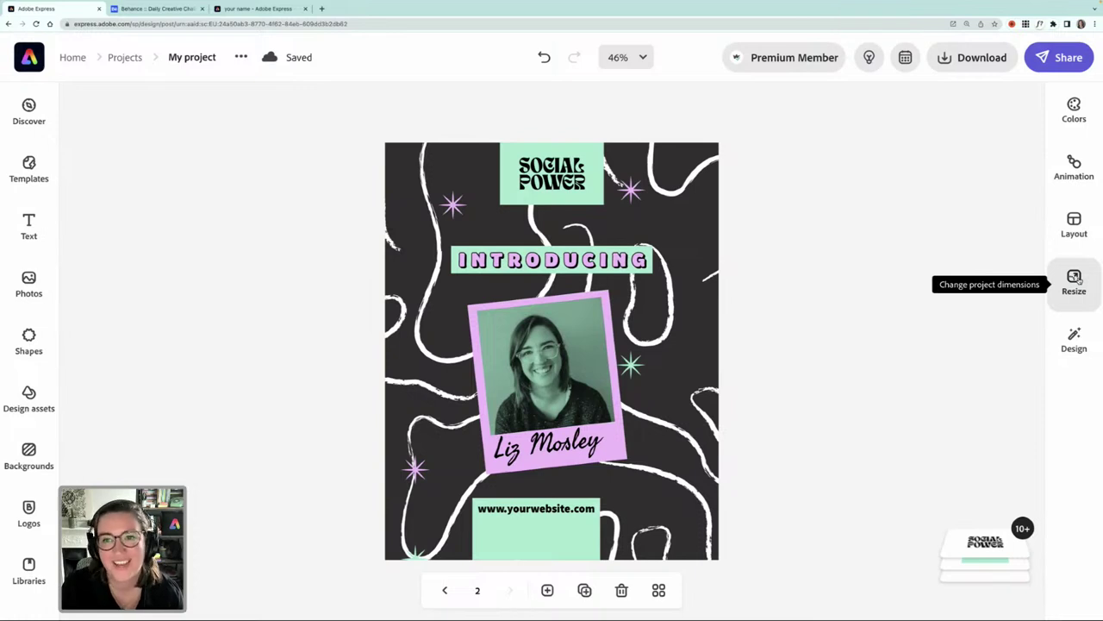
click(593, 263)
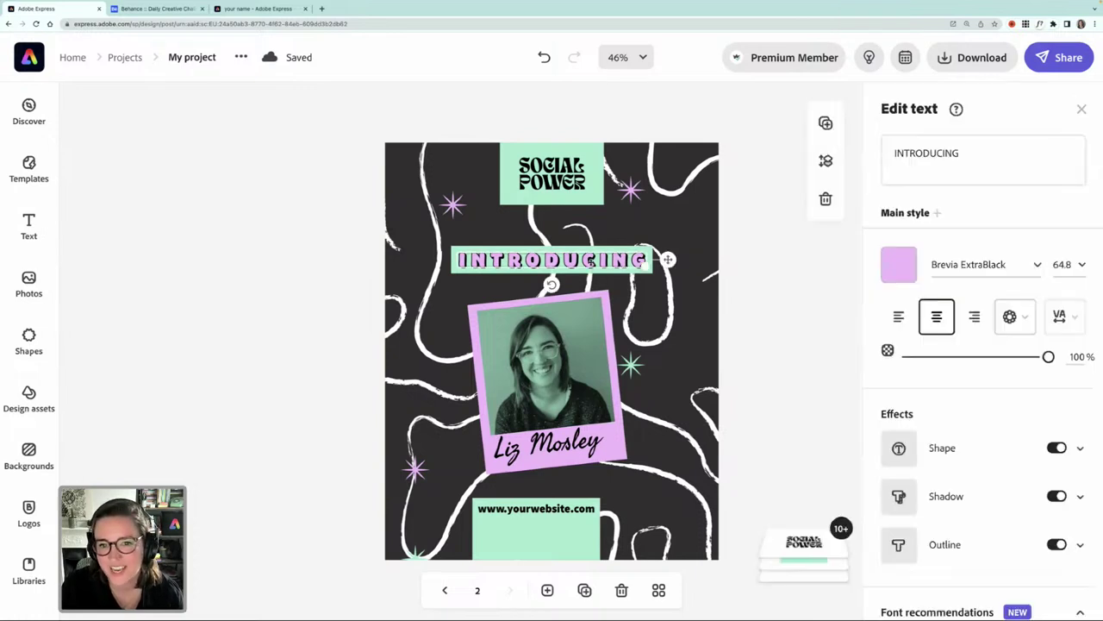
click(1039, 267)
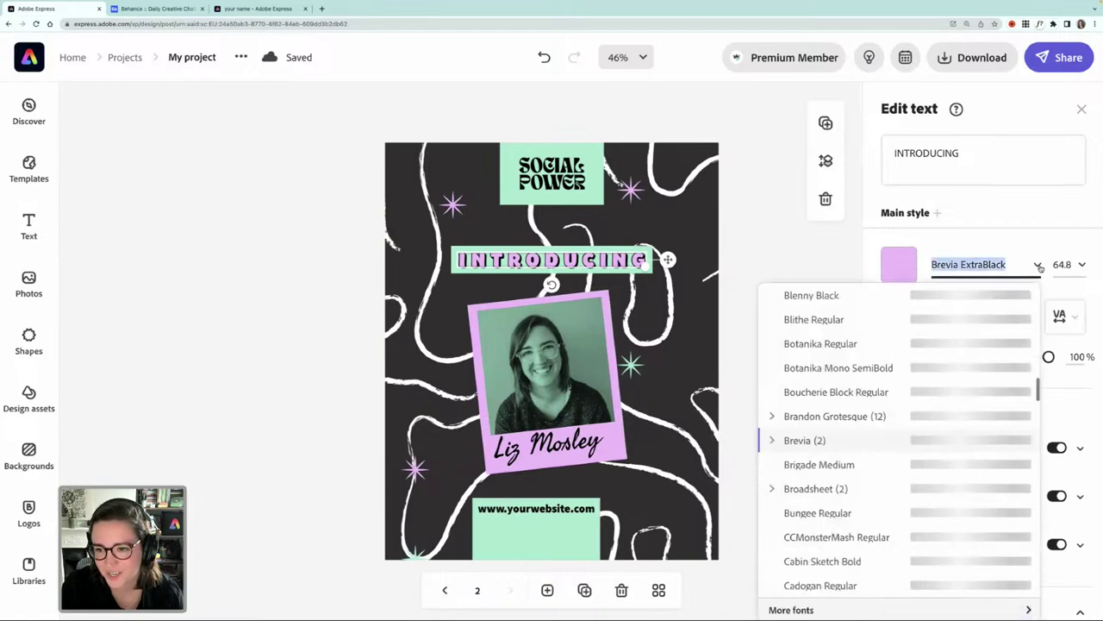
scroll(905, 388, up, 10)
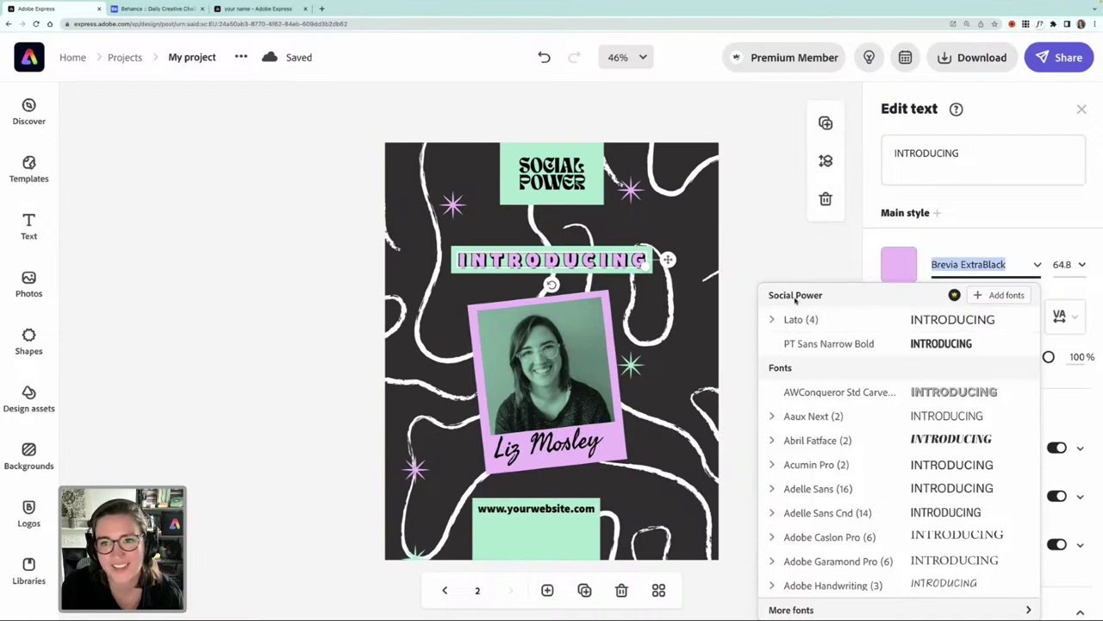
click(747, 251)
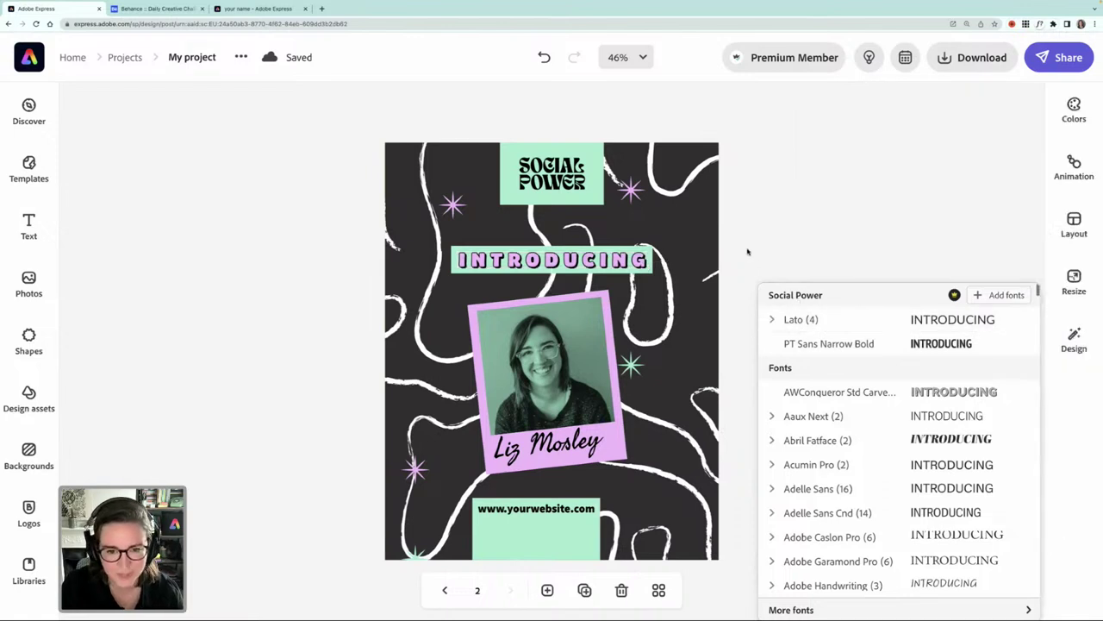